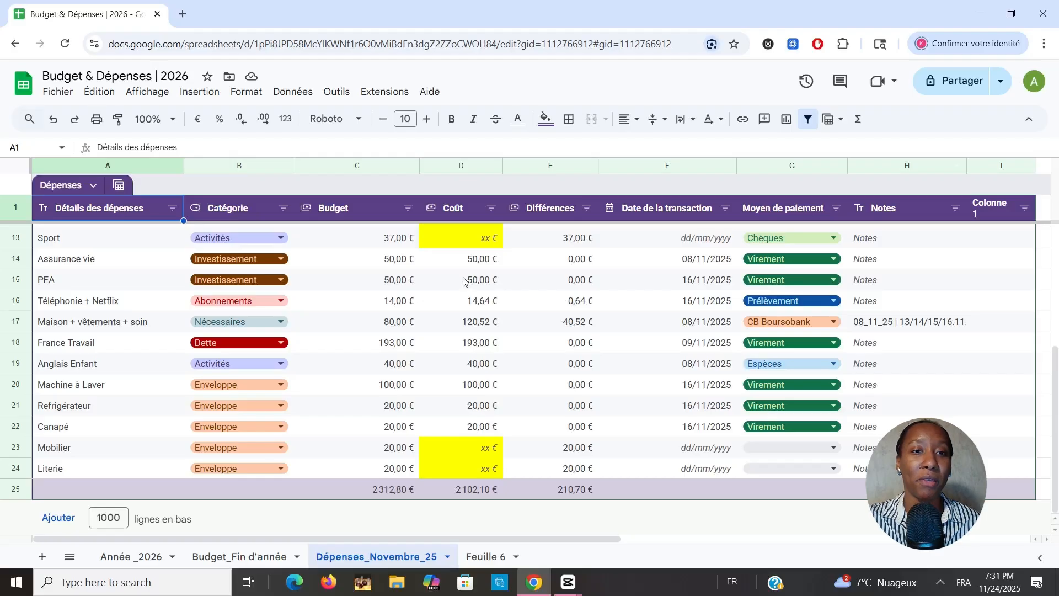
Step: Enter 37 as the Coût of the Sport expense, and select the total of the Différences column to check it
scroll(466, 283, "up", 5)
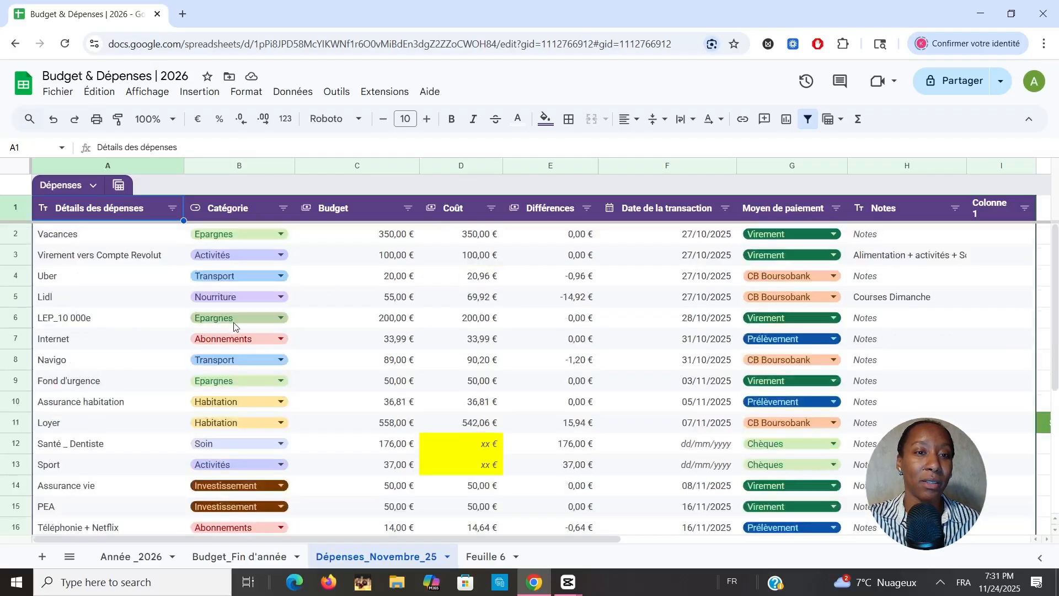
scroll(309, 404, "down", 5)
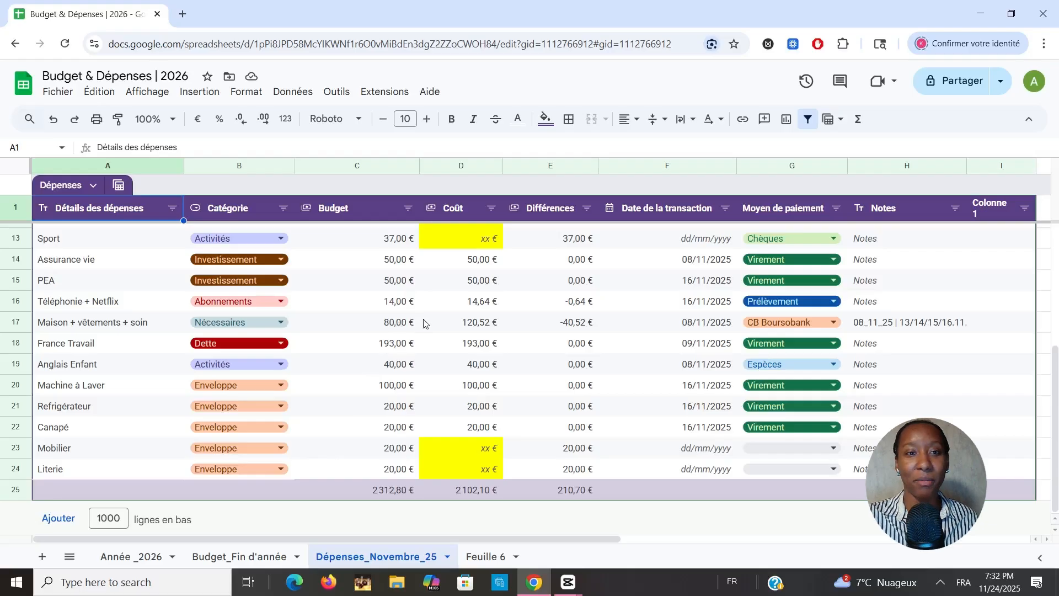
scroll(438, 317, "up", 2)
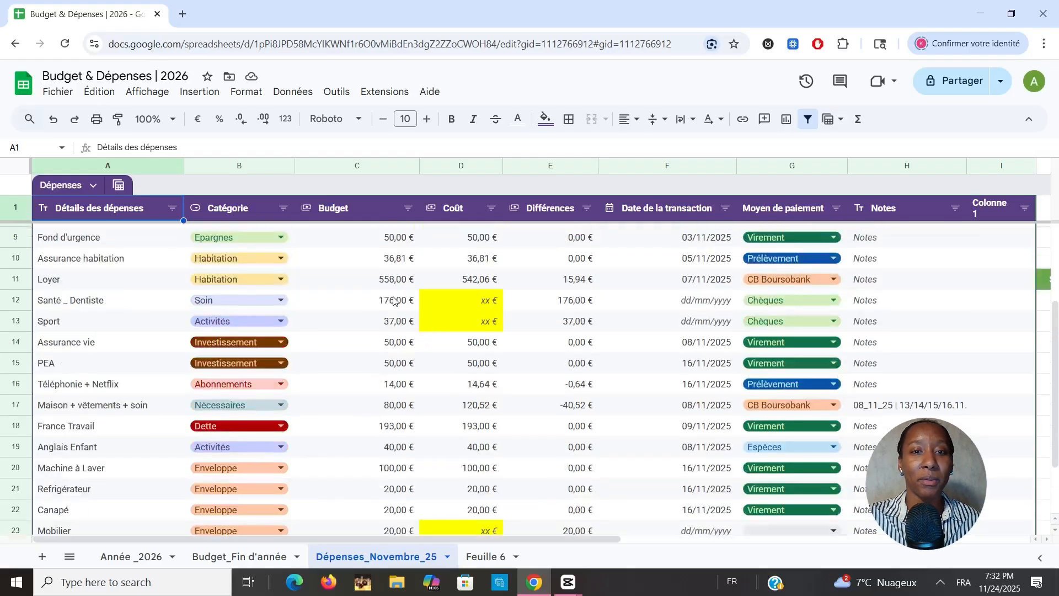
mouse_move(394, 300)
left_mouse_down()
mouse_move(450, 329)
mouse_move(389, 340)
mouse_move(399, 305)
left_mouse_up()
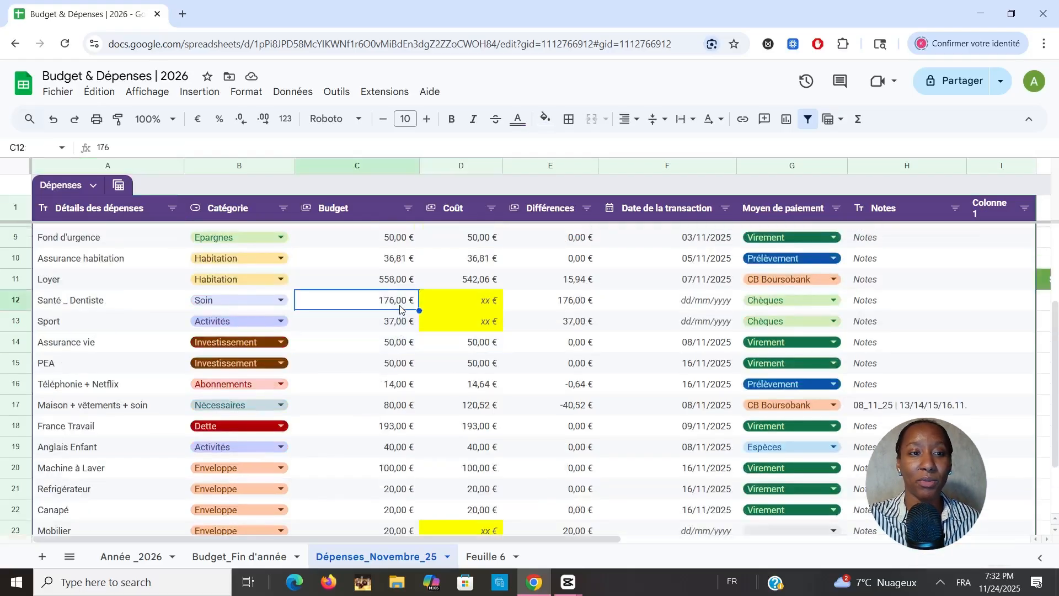
left_click(476, 322)
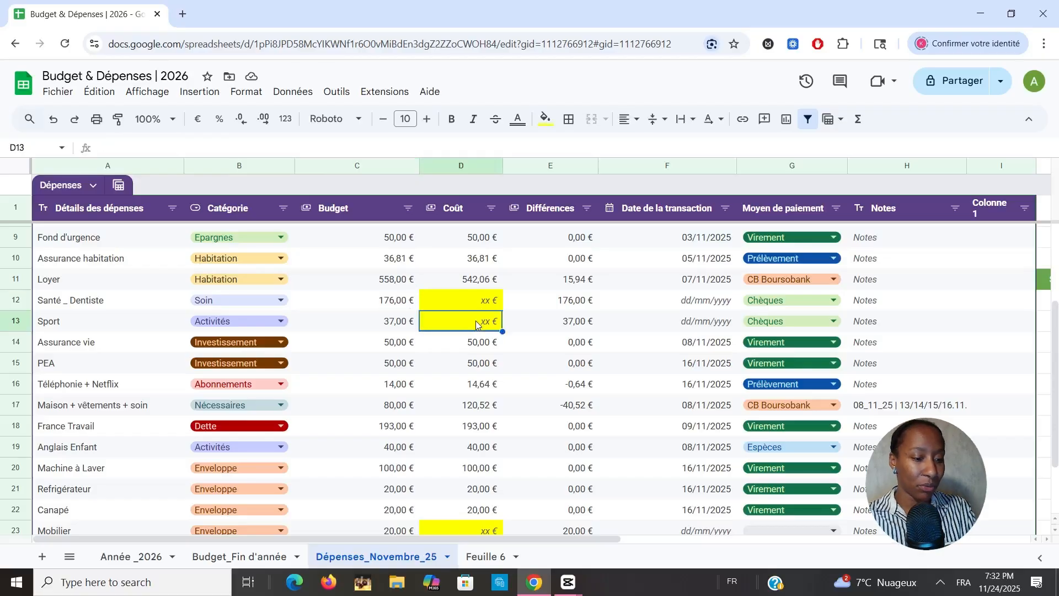
type("37")
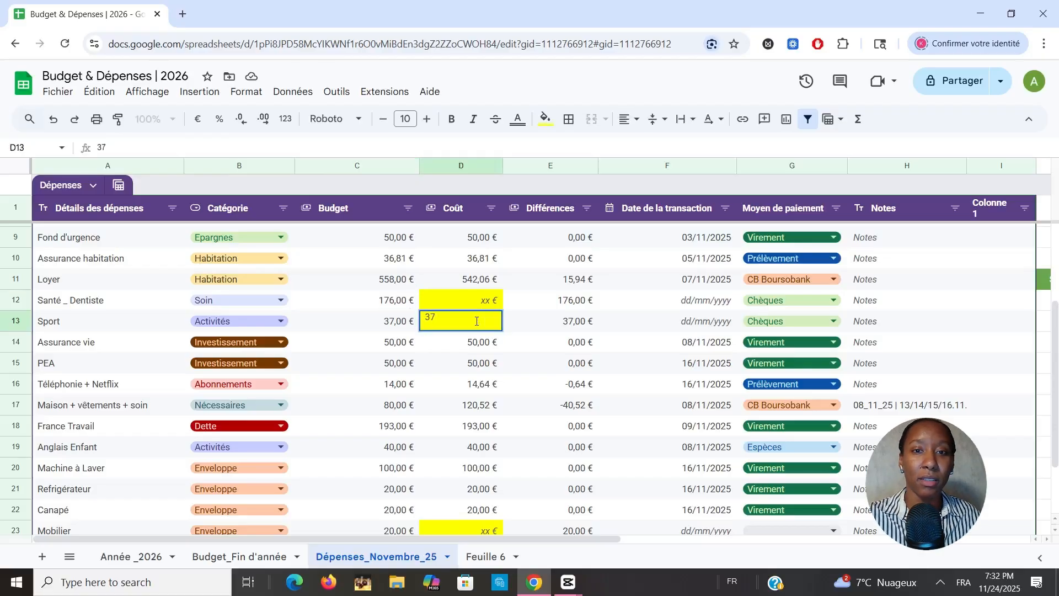
key("Return")
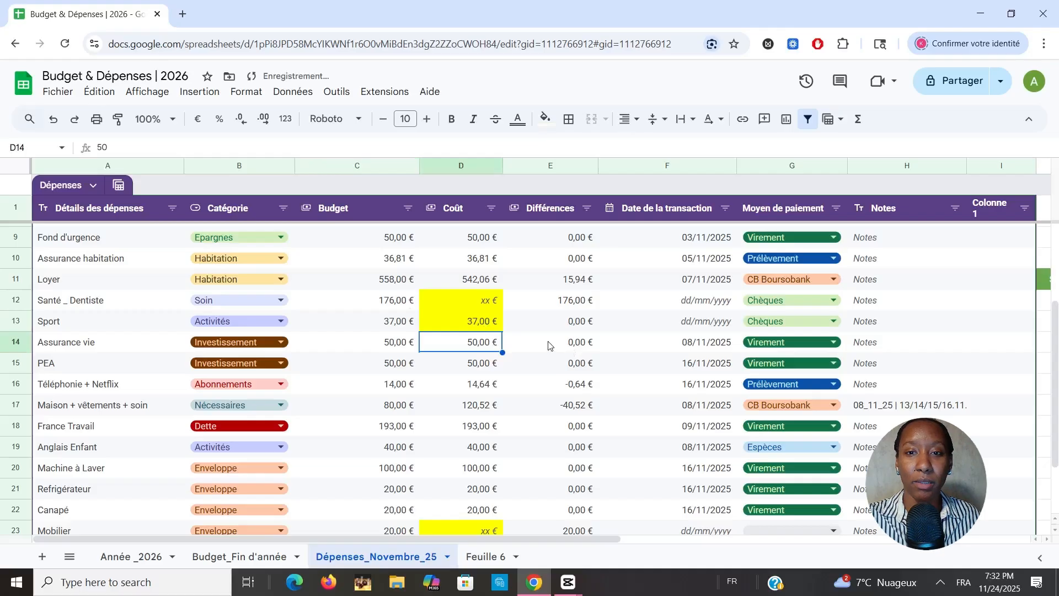
scroll(548, 345, "down", 1)
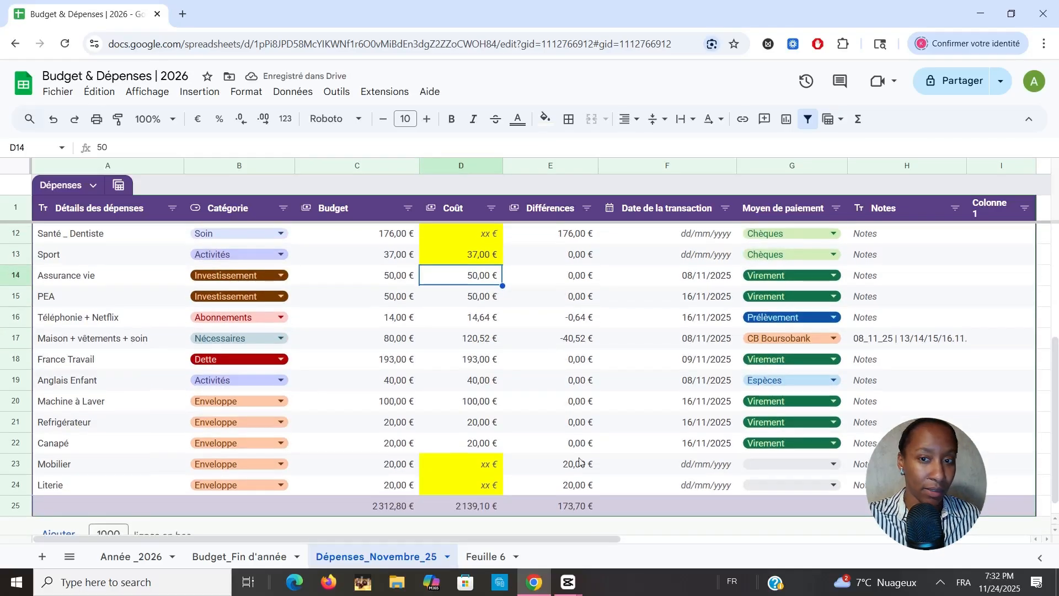
scroll(576, 505, "up", 1)
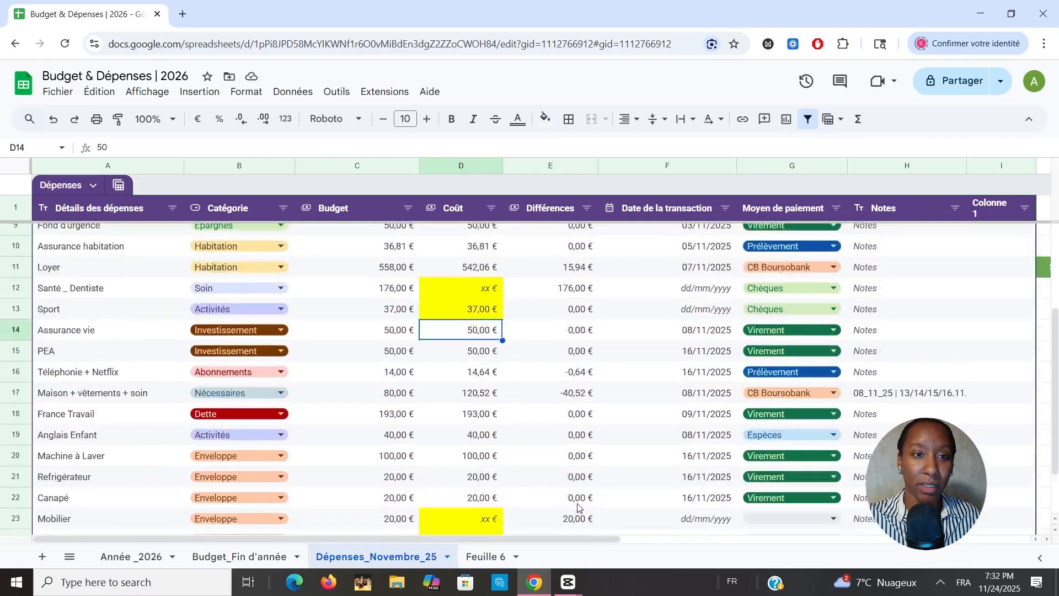
scroll(577, 503, "down", 1)
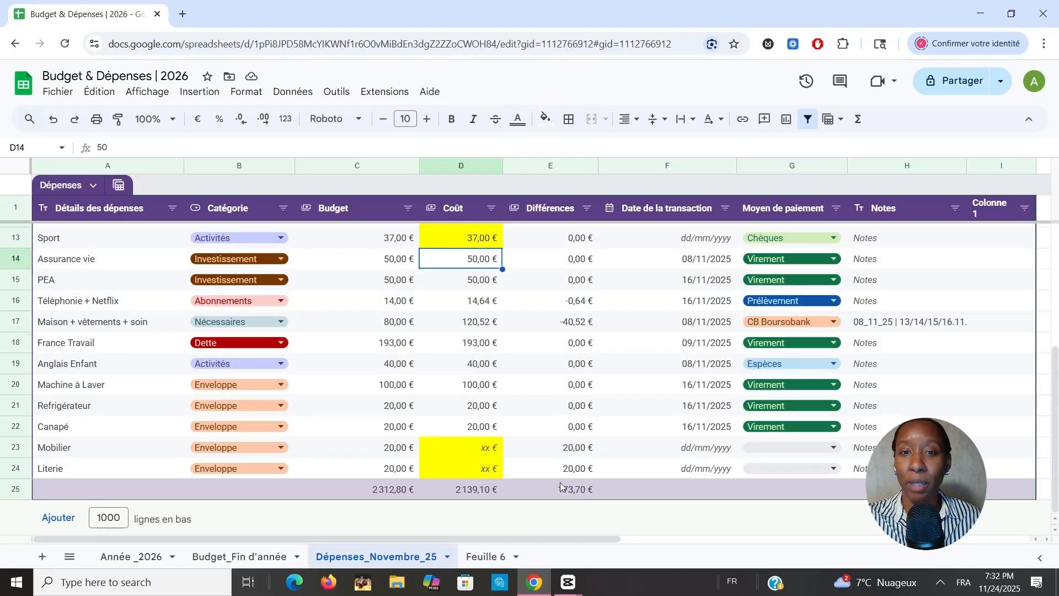
left_click(566, 490)
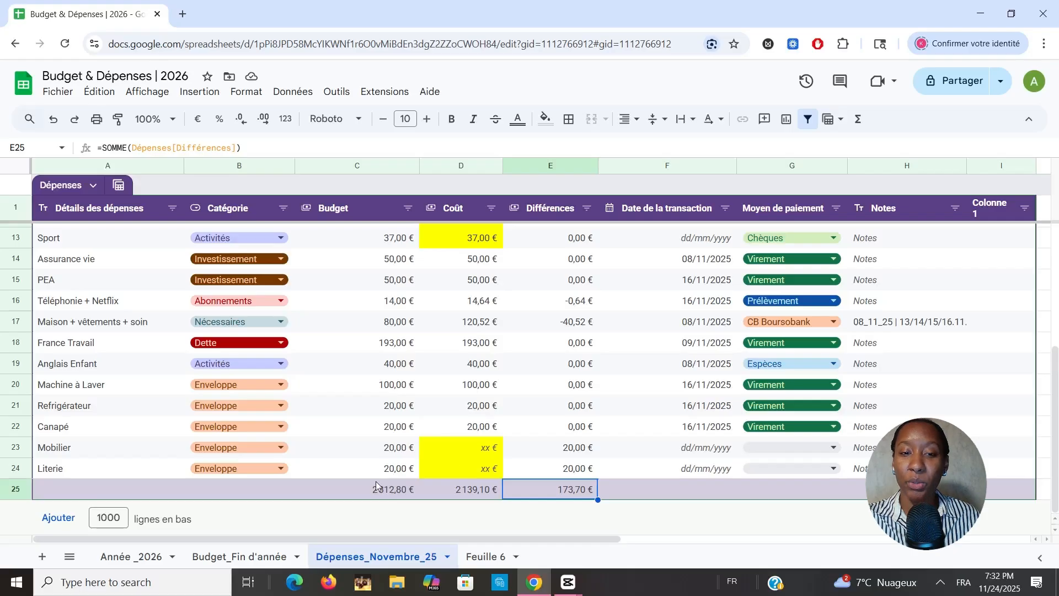
Step: In the Budget_Fin d'année sheet, add 150 to November's actual income formula so it reads =1995+331+256+150
left_click(249, 565)
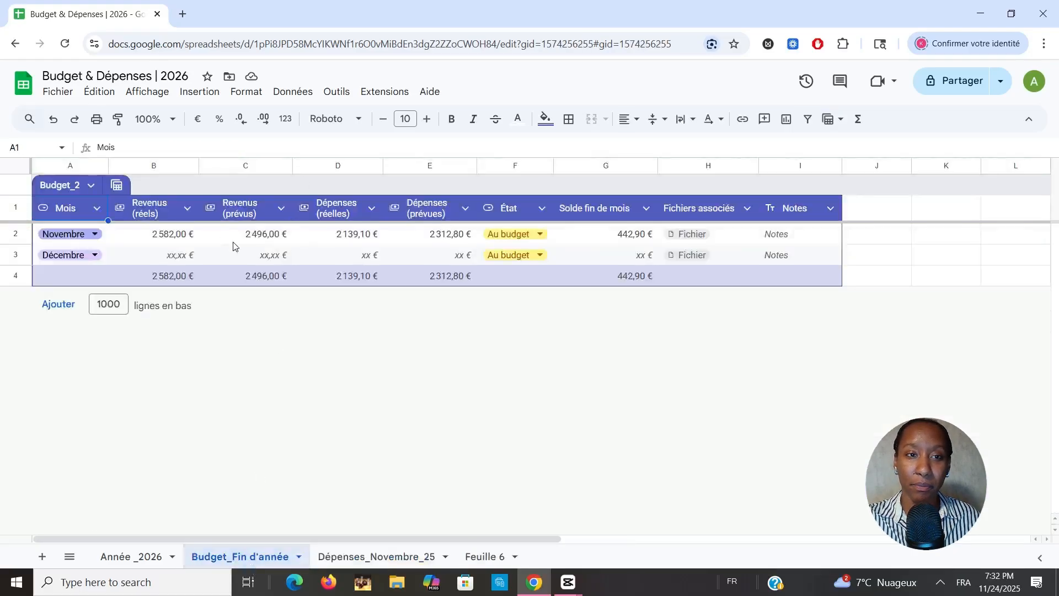
left_click(178, 240)
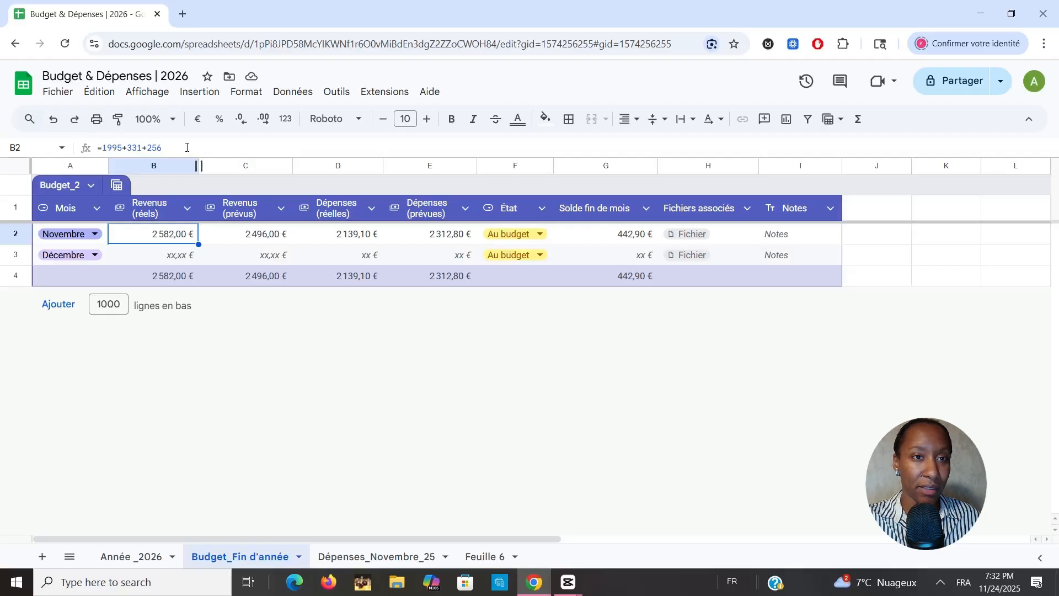
left_click(186, 147)
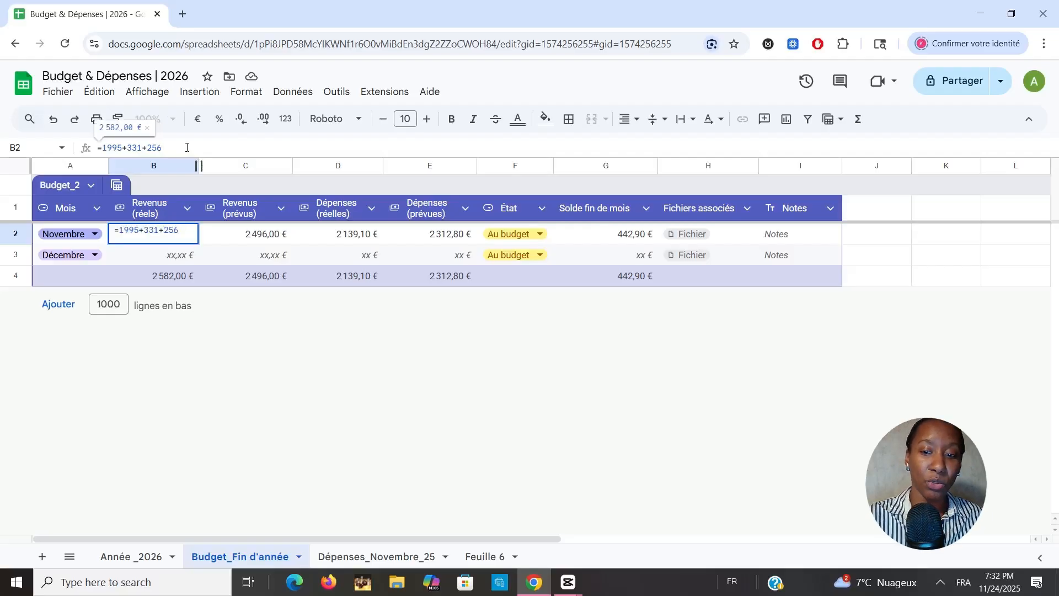
type("+15")
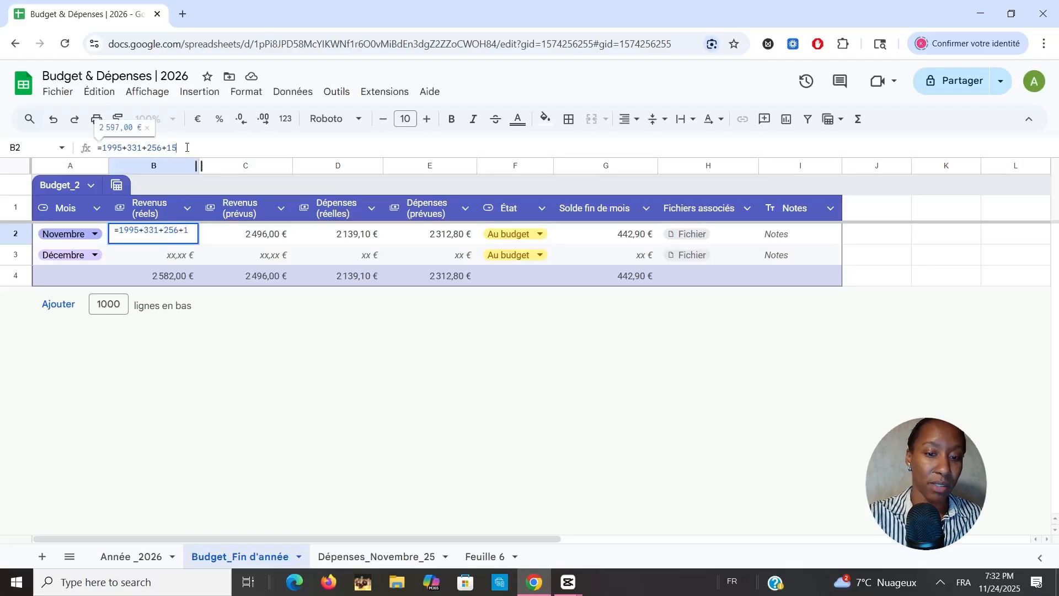
type("0")
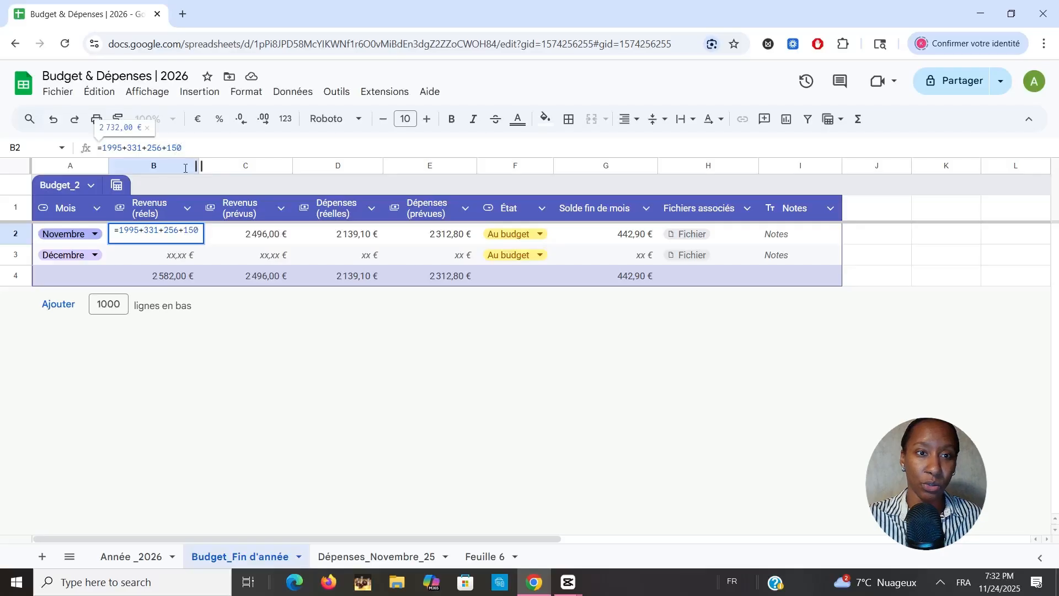
key("Return")
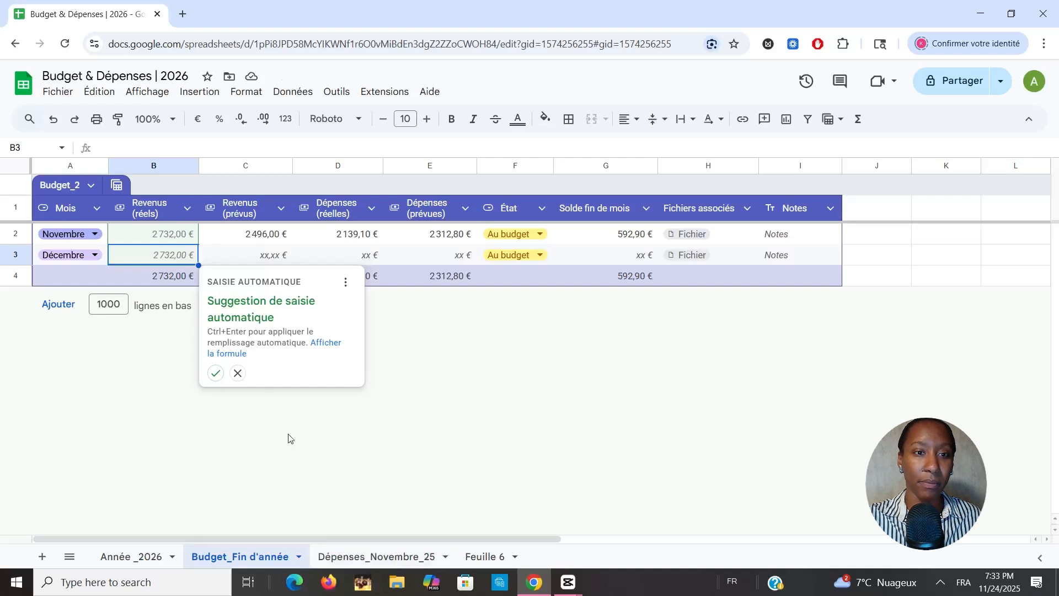
key("Up")
Step: In the Dépenses_Novembre_25 sheet, insert an empty row below Literie, just above the totals row
left_click(357, 561)
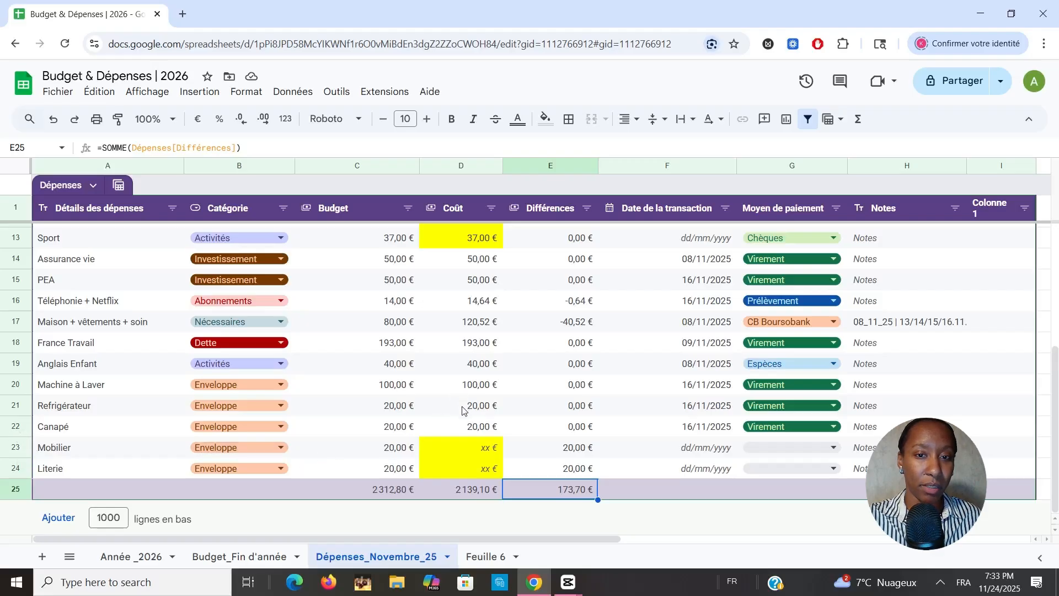
left_click_drag(461, 407, 458, 427)
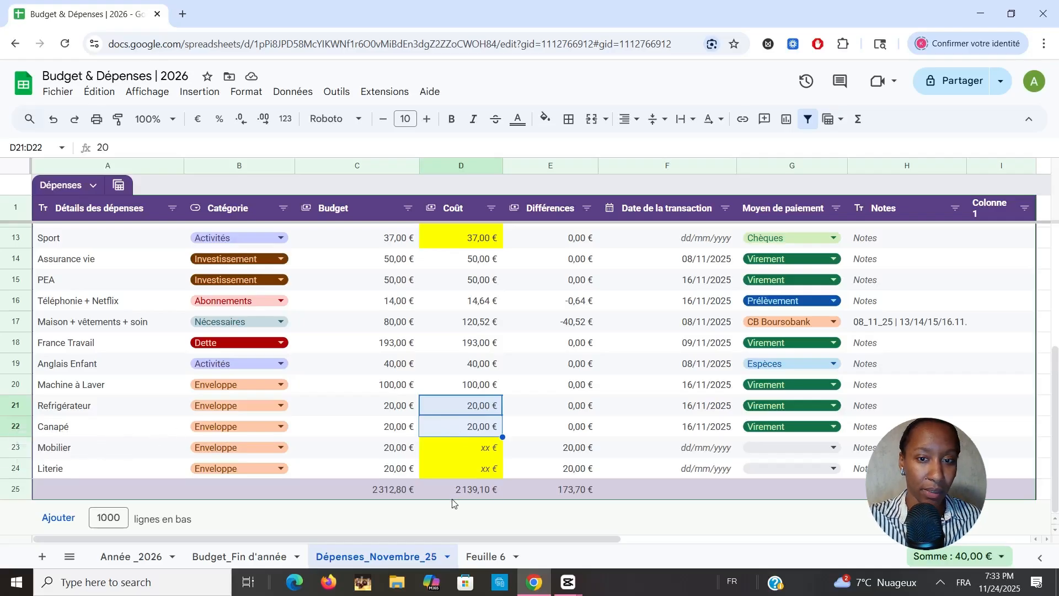
left_click(25, 438)
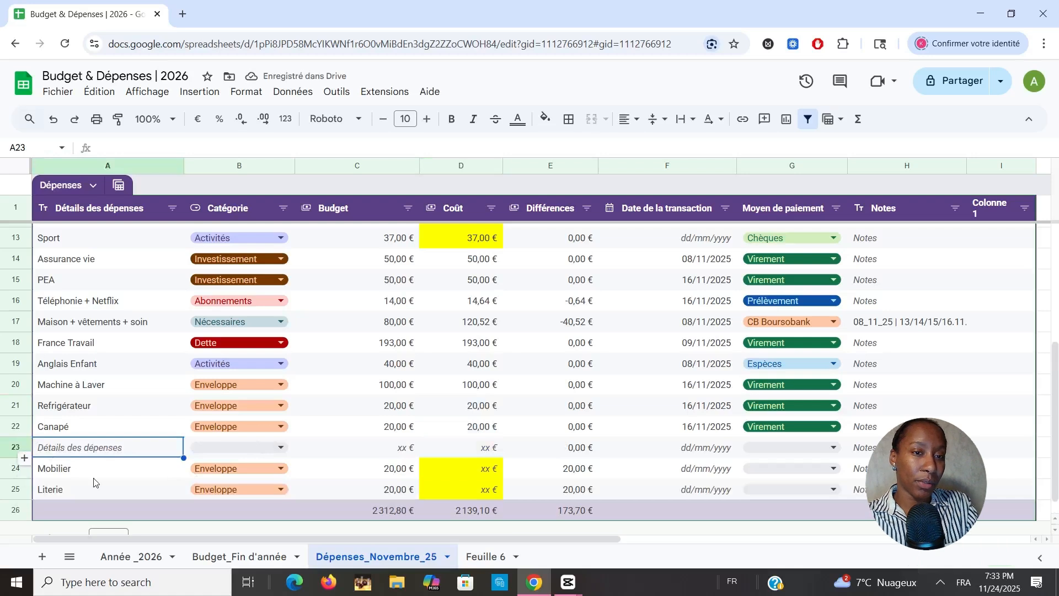
key("ctrl+z")
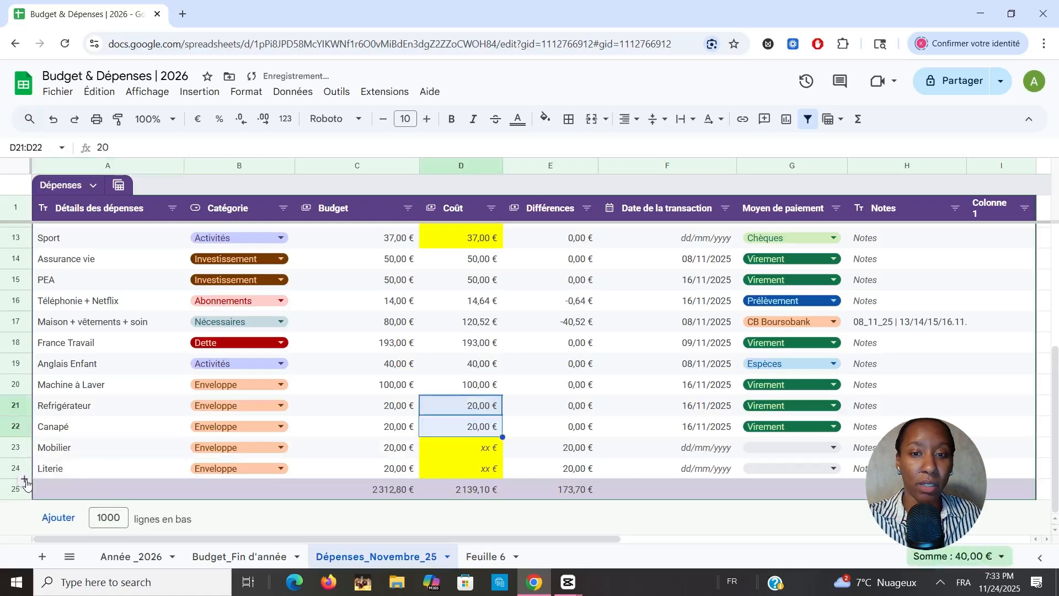
left_click(25, 480)
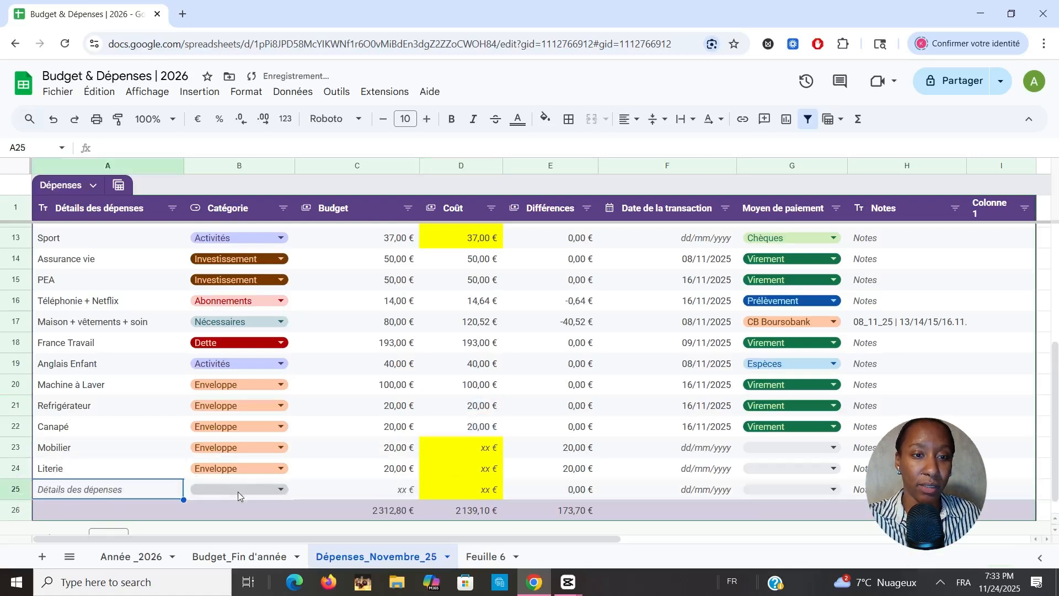
Step: Add an item named "Don" to the end of the Catégorie column's dropdown validation list
left_click(238, 495)
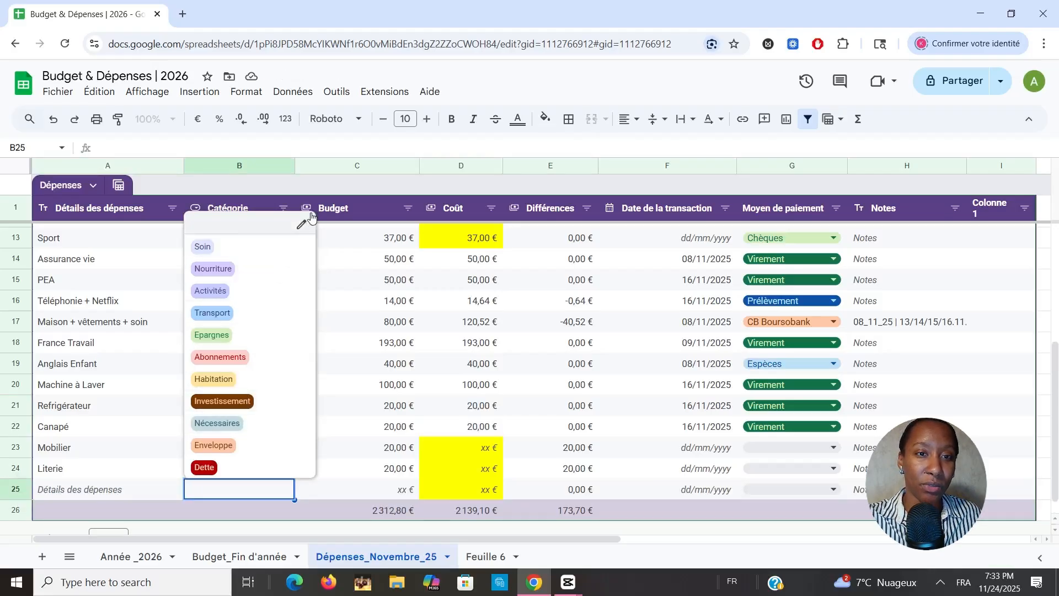
left_click(303, 226)
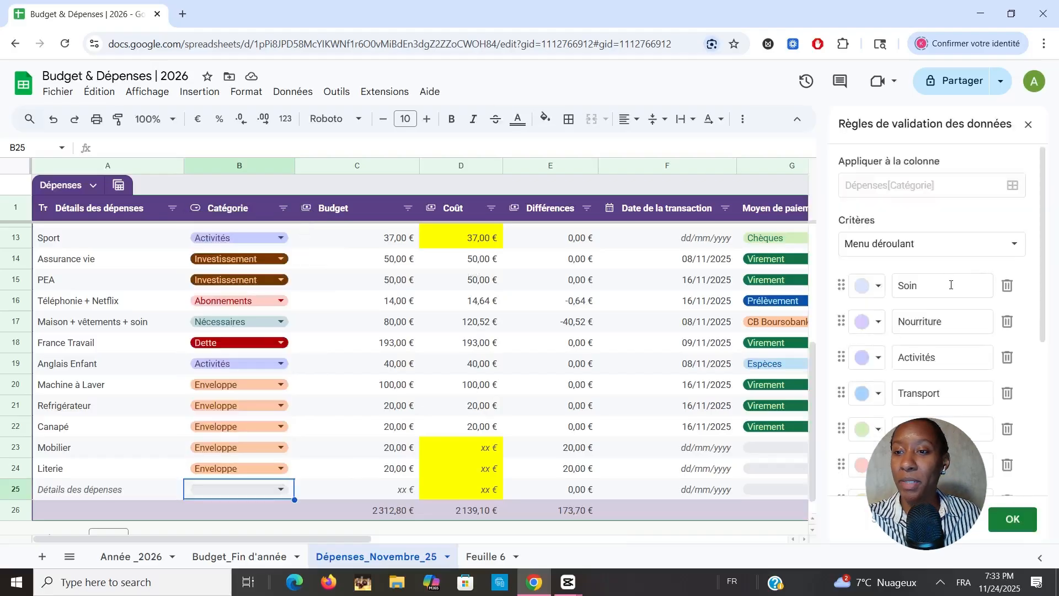
scroll(951, 287, "down", 2)
scroll(957, 409, "down", 1)
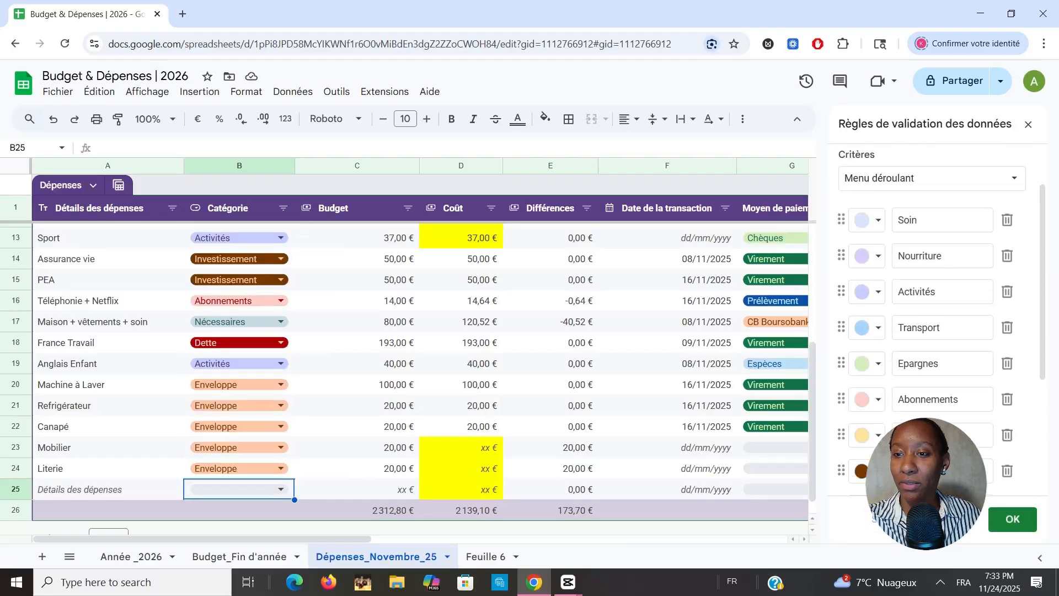
scroll(962, 386, "down", 1)
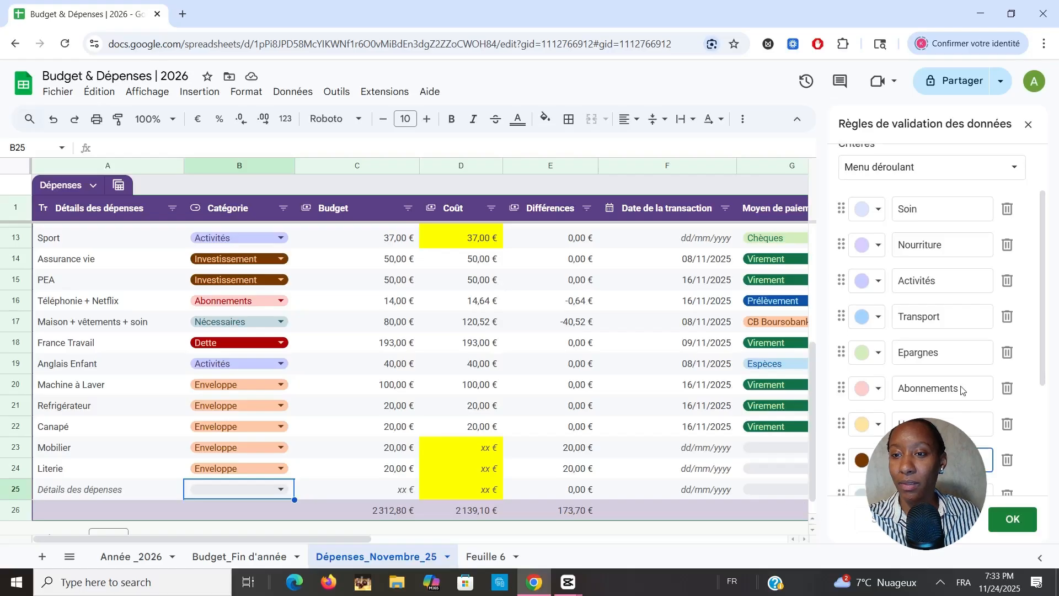
scroll(961, 386, "down", 1)
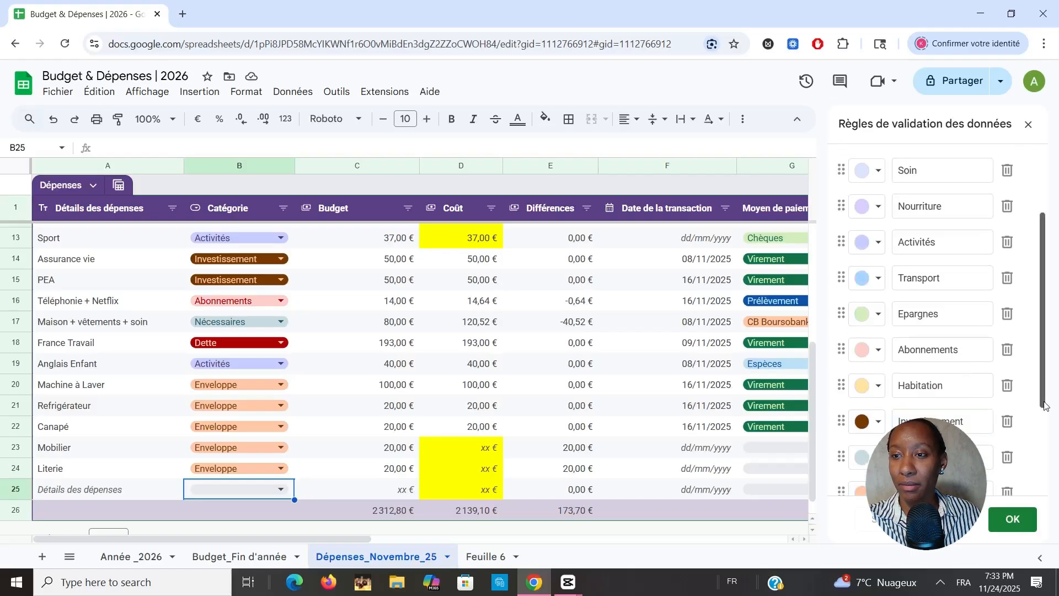
scroll(883, 435, "down", 5)
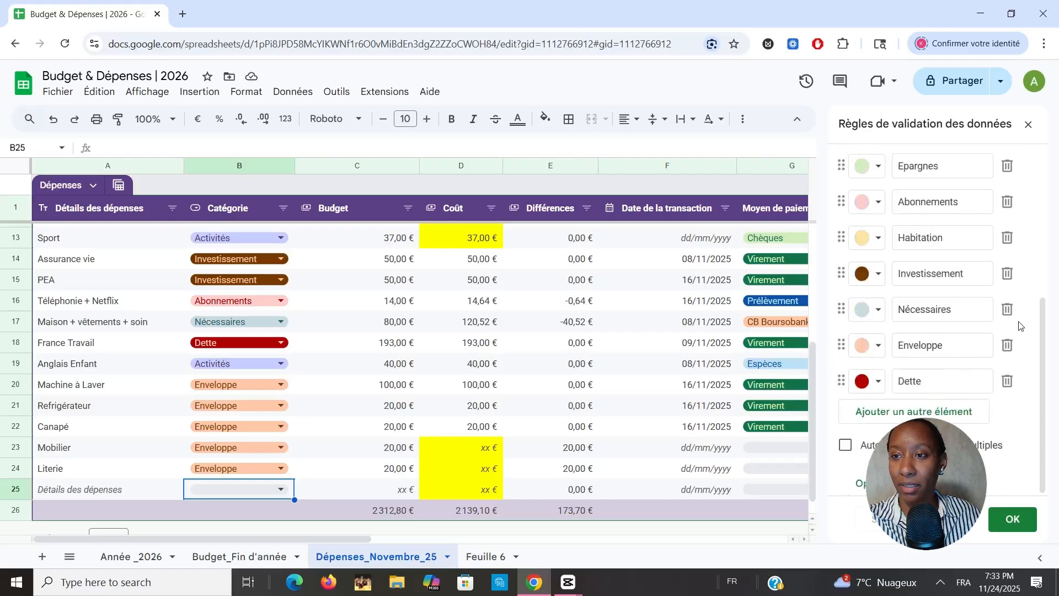
left_click(876, 413)
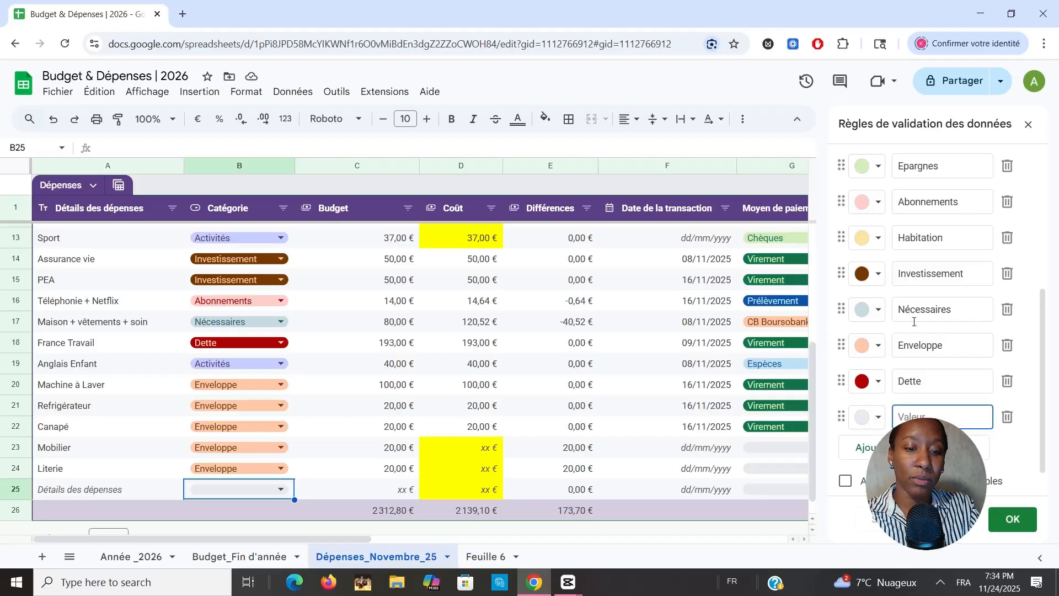
type("Don")
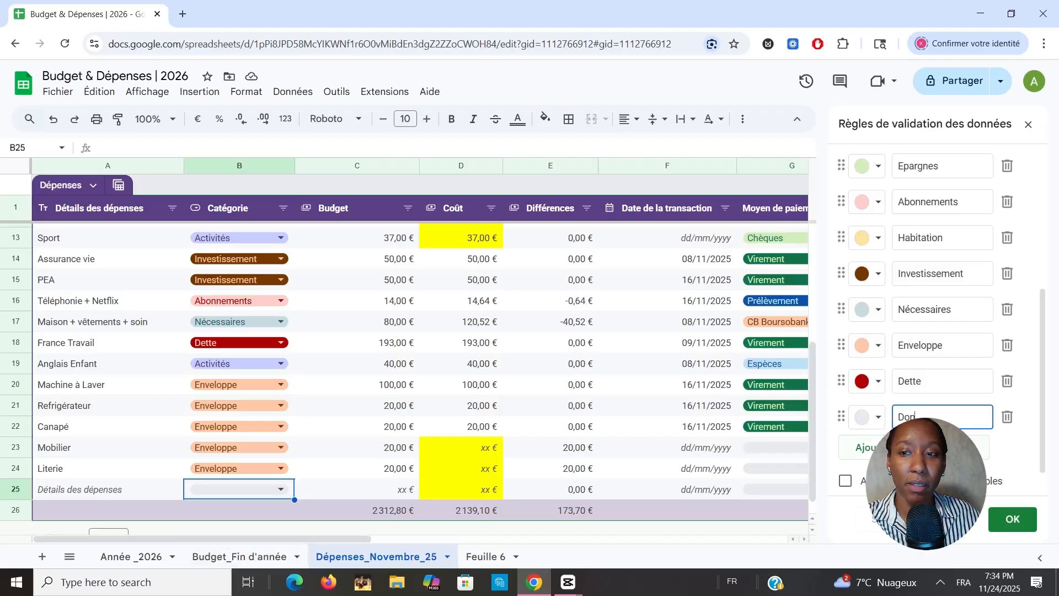
Step: Set the colour of the Don dropdown item to light yellow
left_click(877, 420)
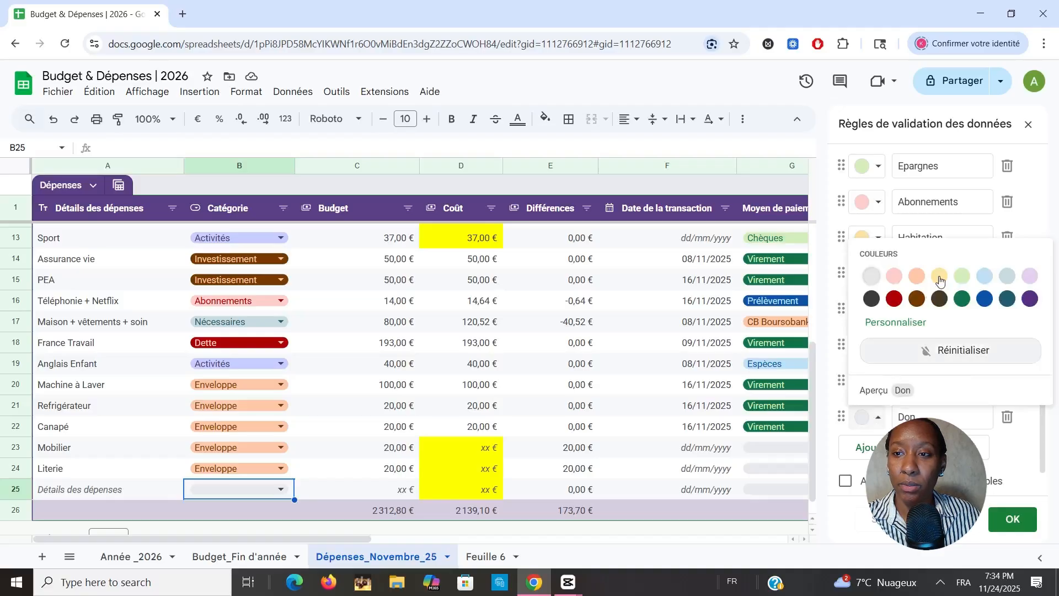
left_click(963, 280)
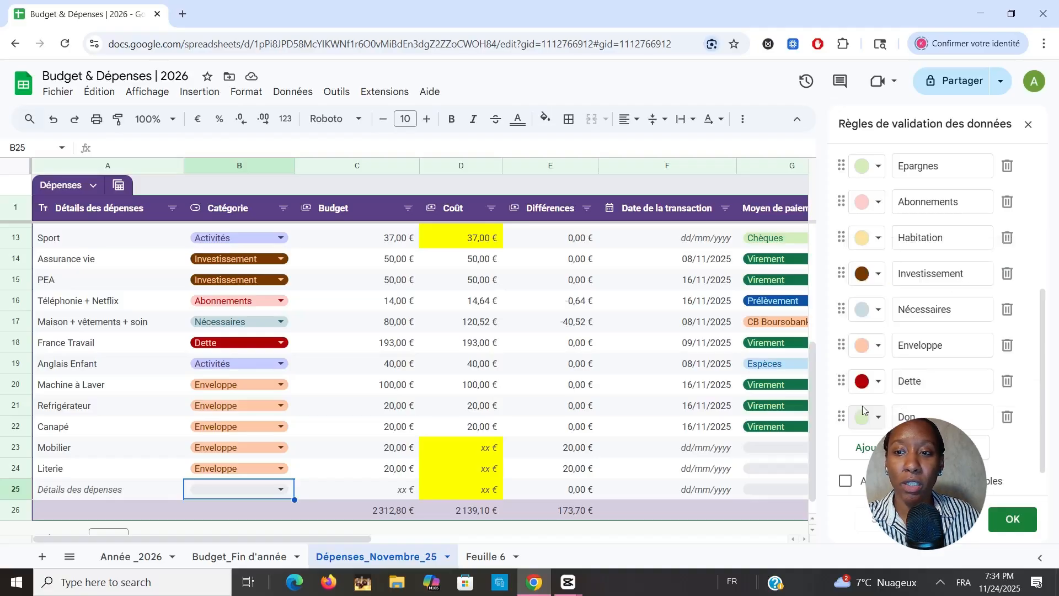
left_click(864, 421)
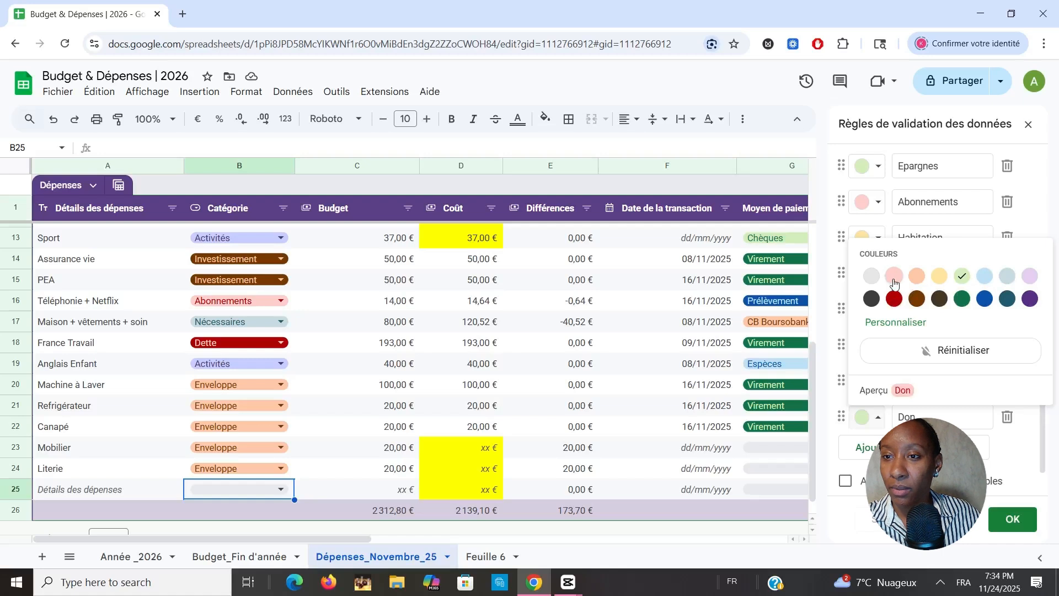
left_click(945, 279)
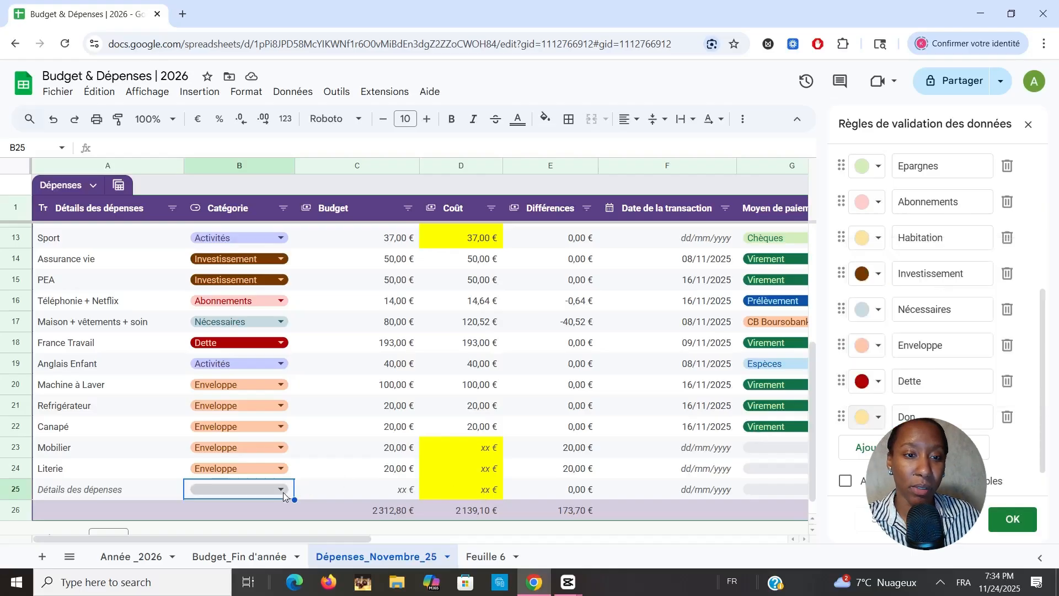
Step: Enter "Don acompte" as the expense detail in the empty row below Literie
double_click(138, 492)
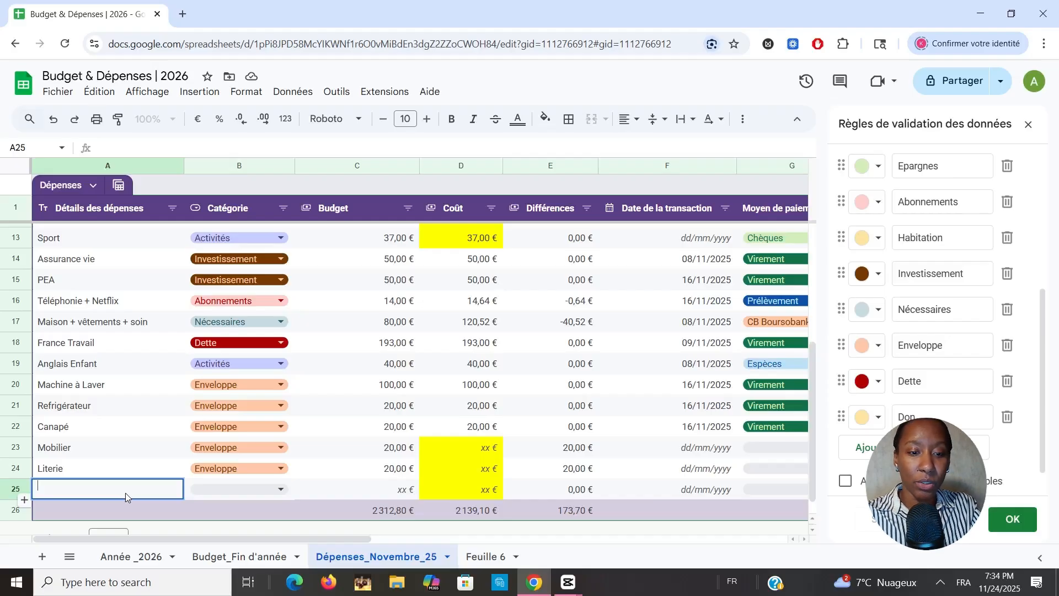
type("Don")
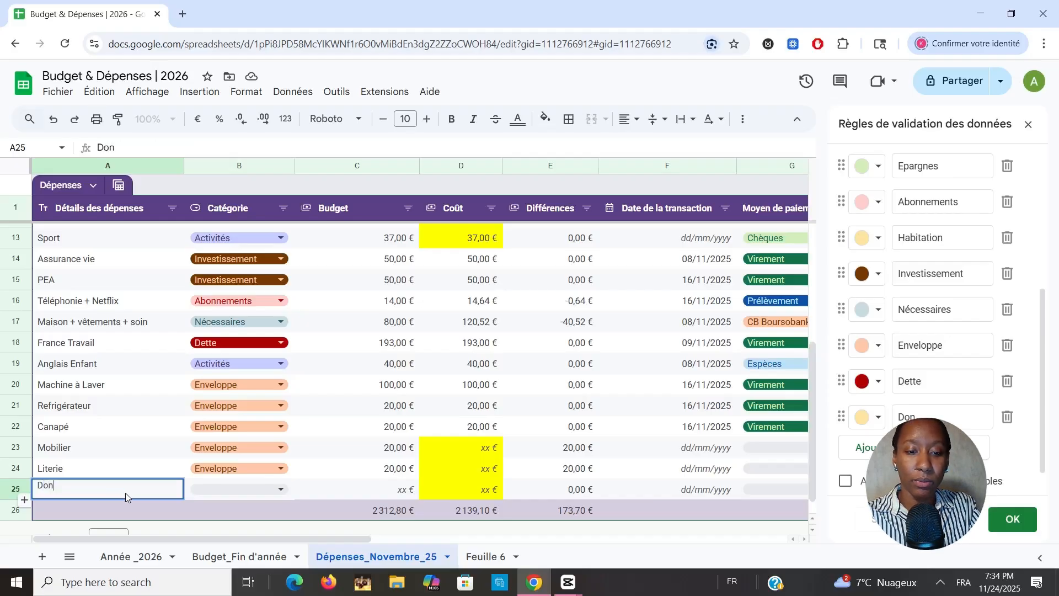
type(" avec")
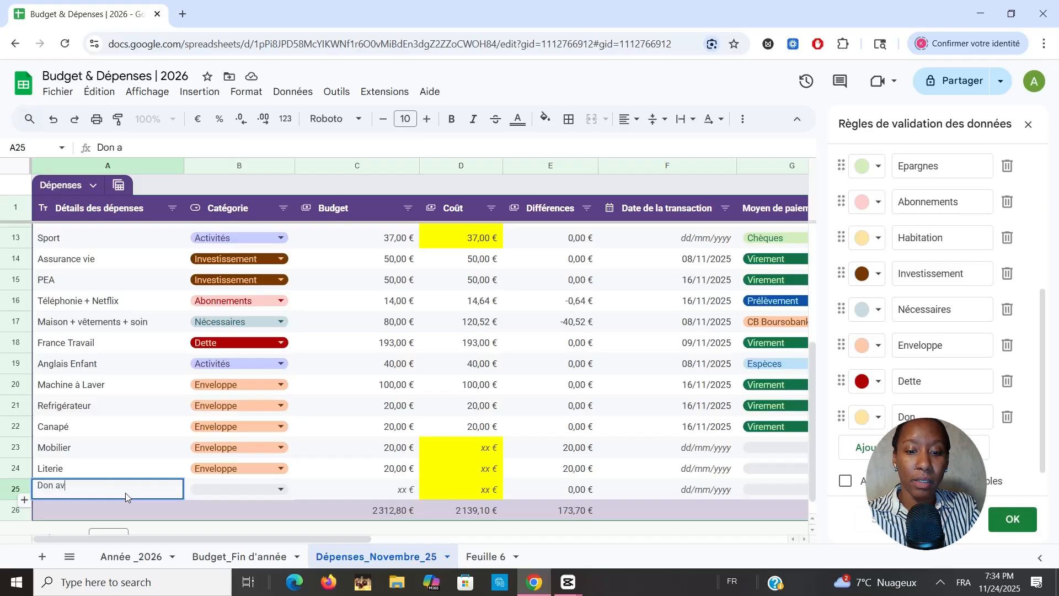
key("BackSpace")
key("BackSpace")
type("vopt")
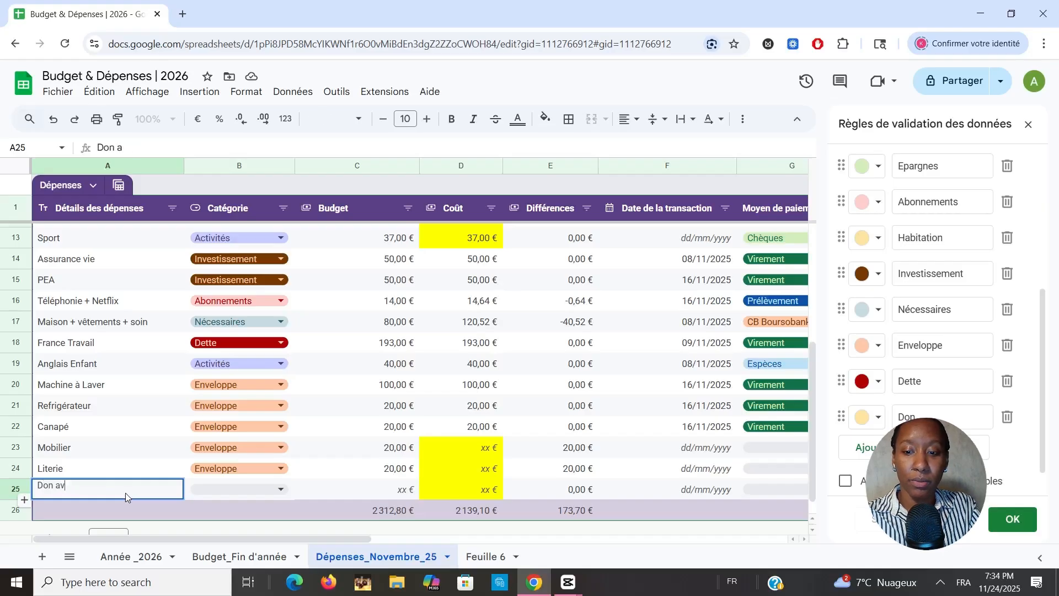
key("BackSpace")
key("BackSpace")
key("BackSpace")
key("BackSpace")
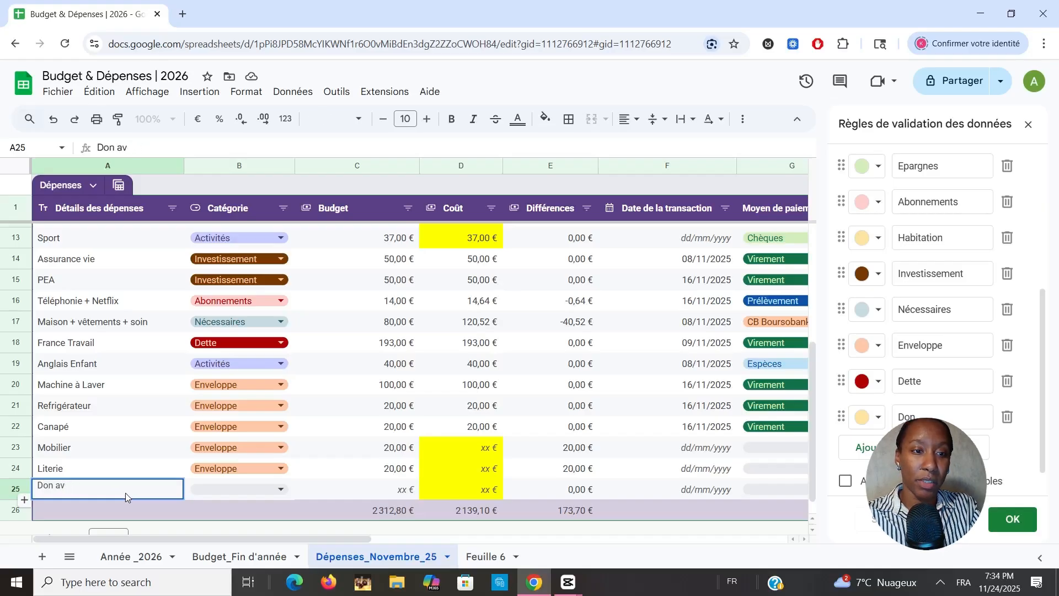
type("compte")
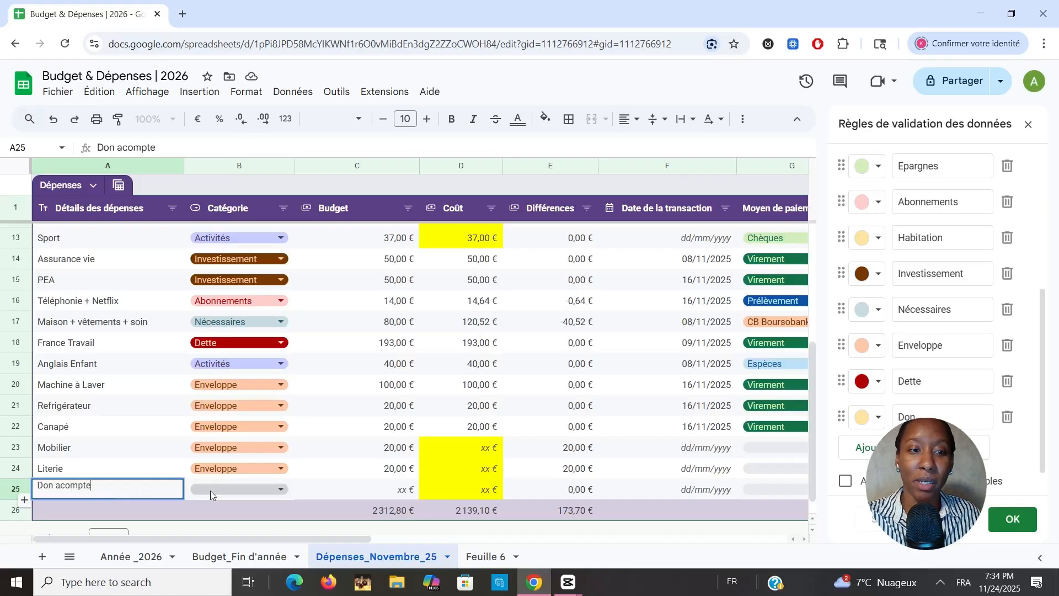
Step: Add a dark brown item named "Acompte" to the end of the Catégorie dropdown validation list and save the rule
left_click(279, 491)
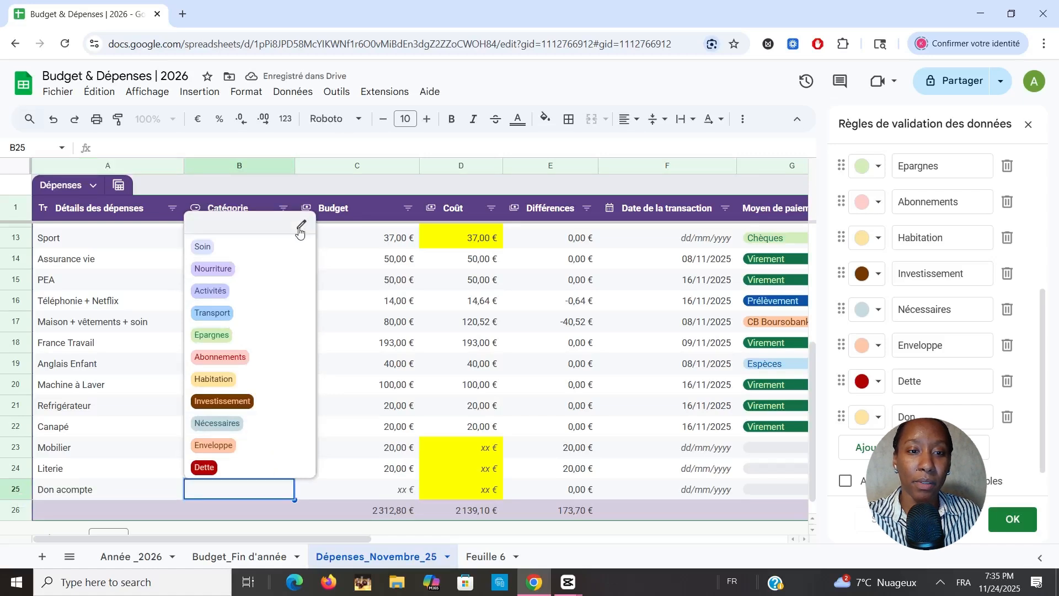
scroll(905, 474, "up", 2)
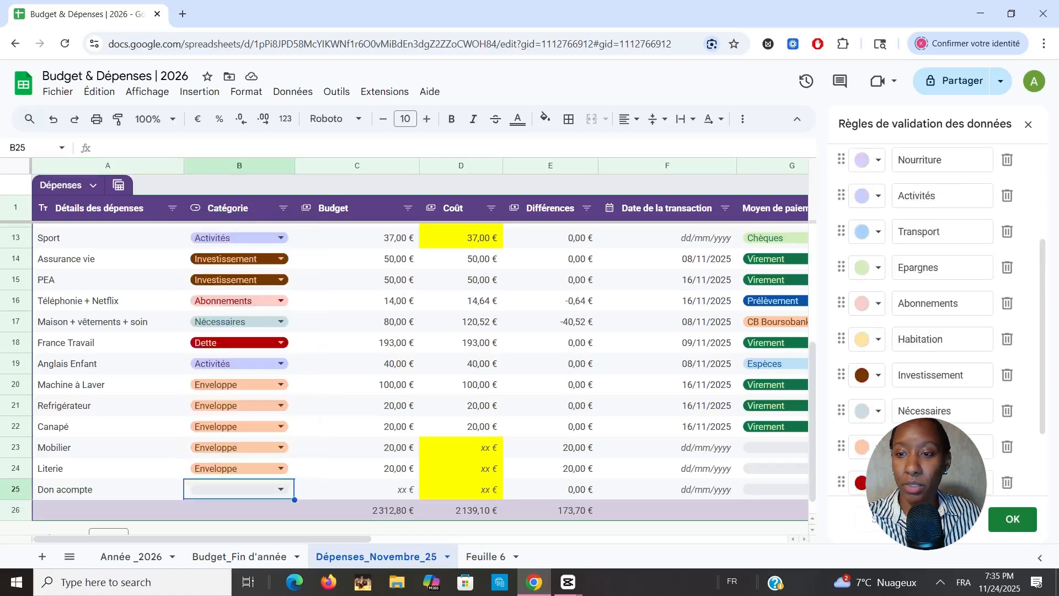
scroll(938, 331, "down", 3)
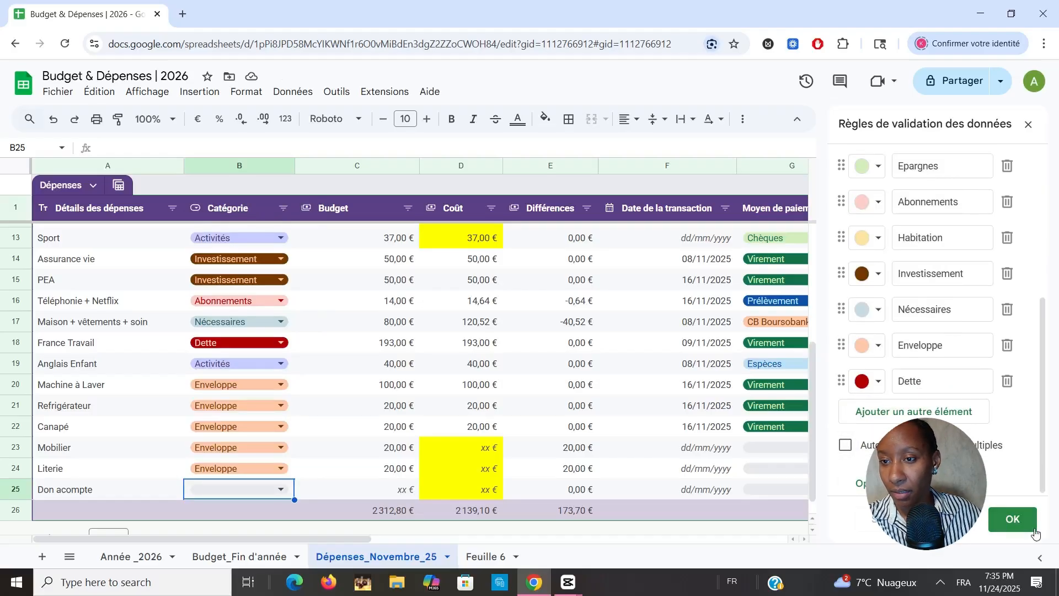
left_click(872, 422)
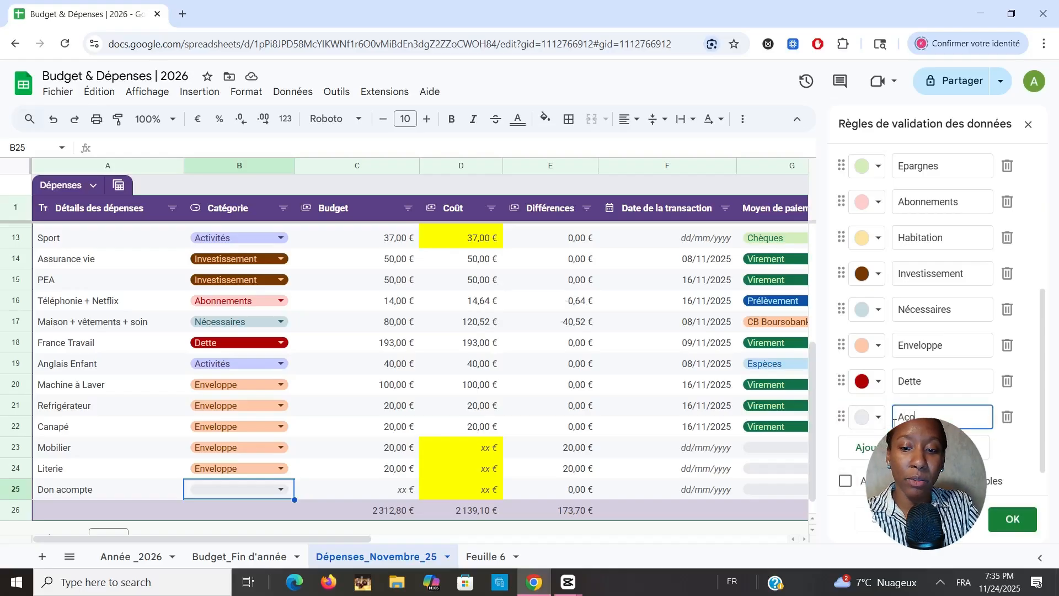
left_click(870, 418)
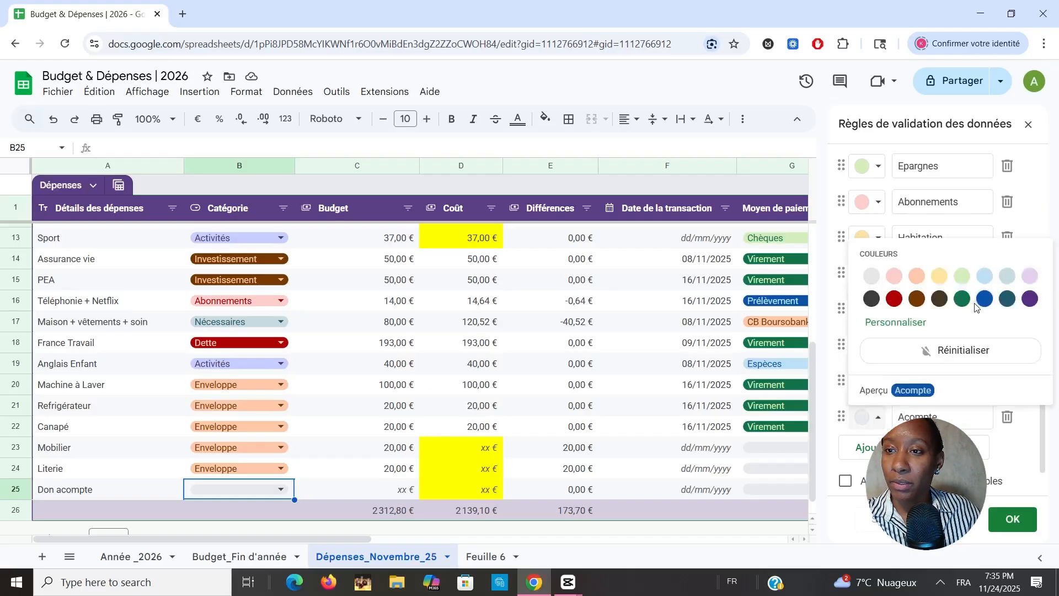
left_click(938, 300)
left_click(1032, 531)
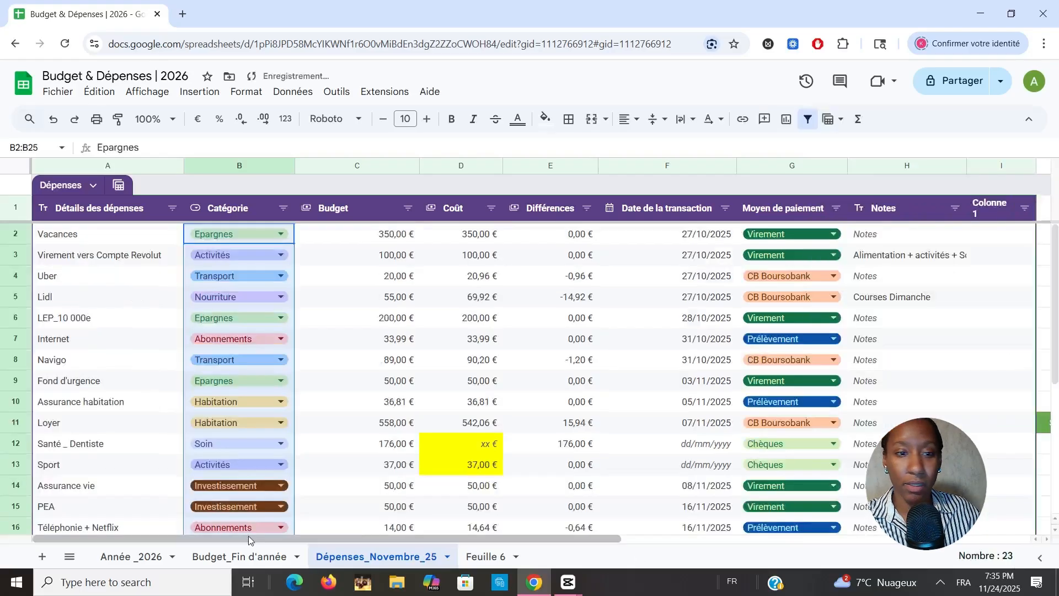
Step: Set the Don acompte row's Catégorie to Acompte and its Coût to 200
scroll(198, 452, "down", 5)
left_click(229, 468)
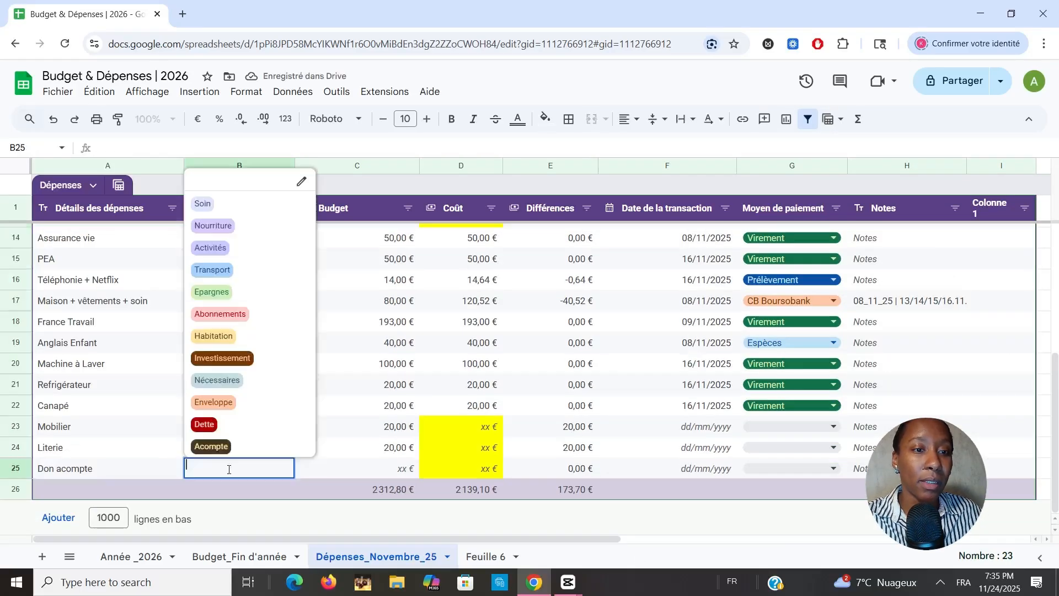
left_click(223, 446)
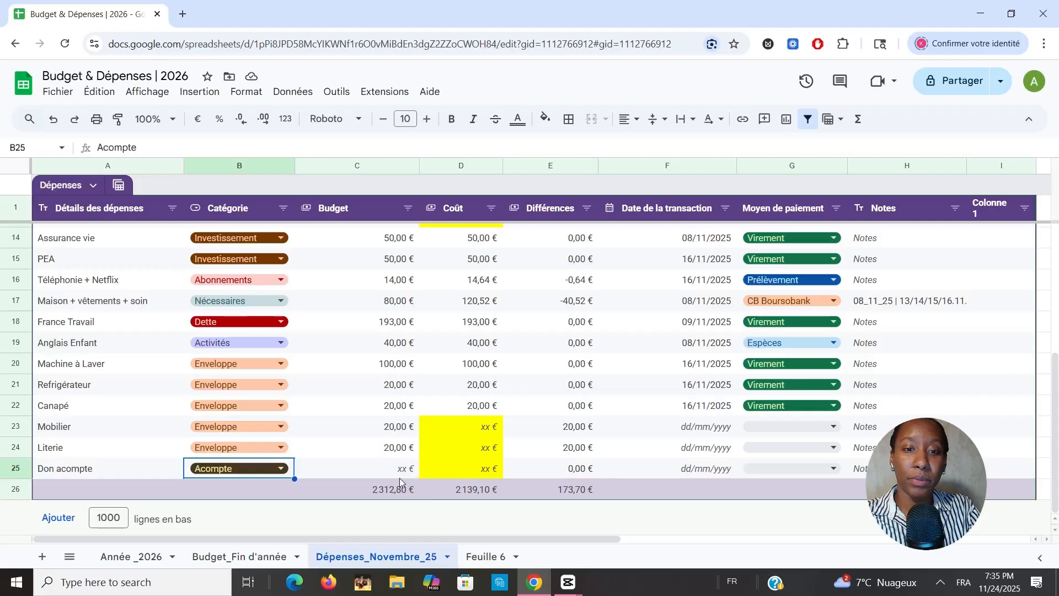
left_click(462, 471)
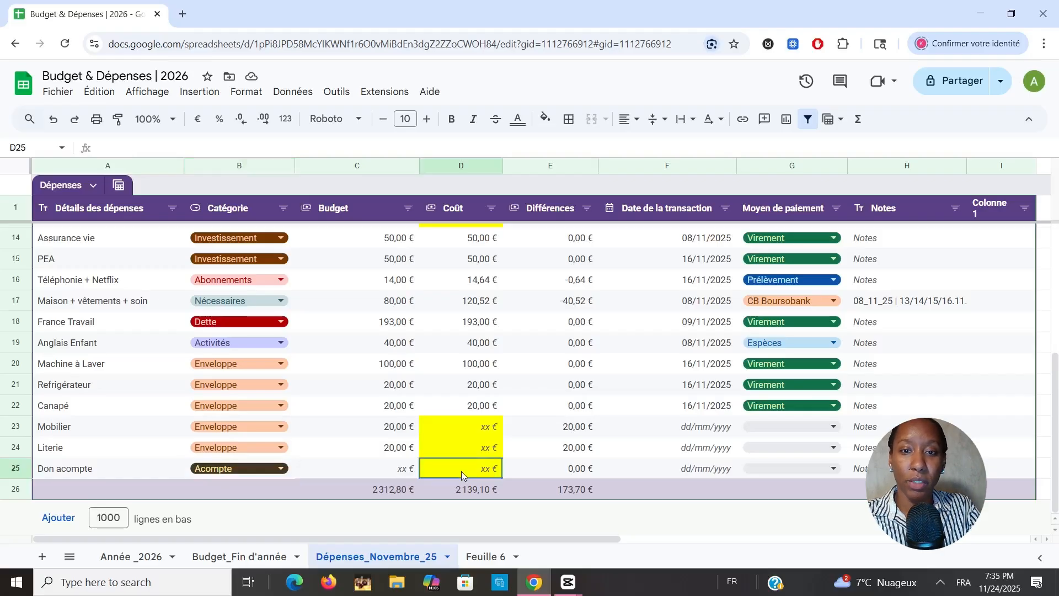
type("200")
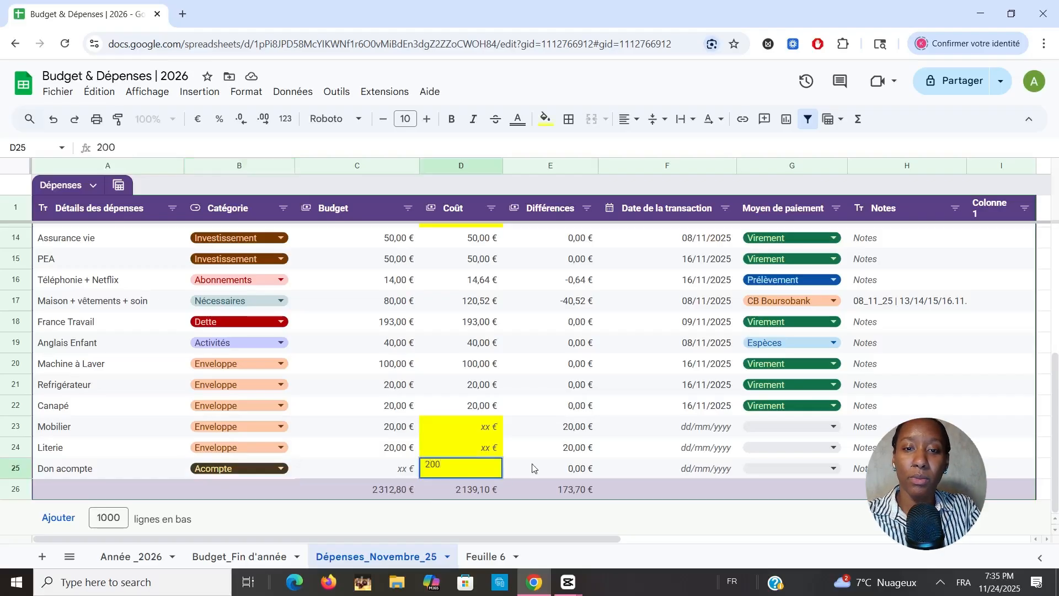
key("Return")
Step: Change the fill colour of the Coût cells for Mobilier, Literie and Don acompte to white
left_click(472, 434)
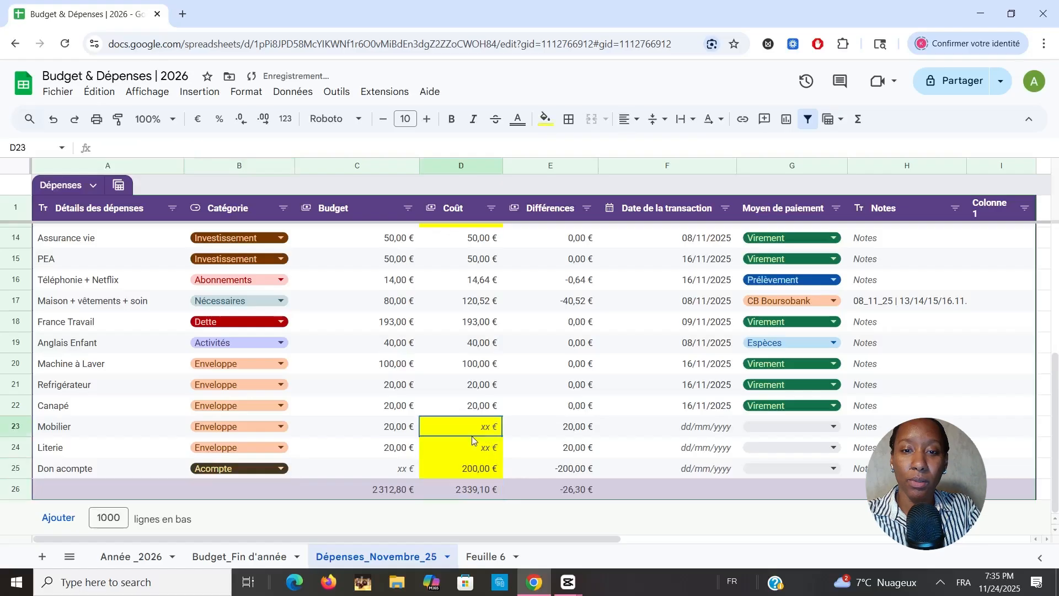
left_click_drag(471, 436, 469, 451)
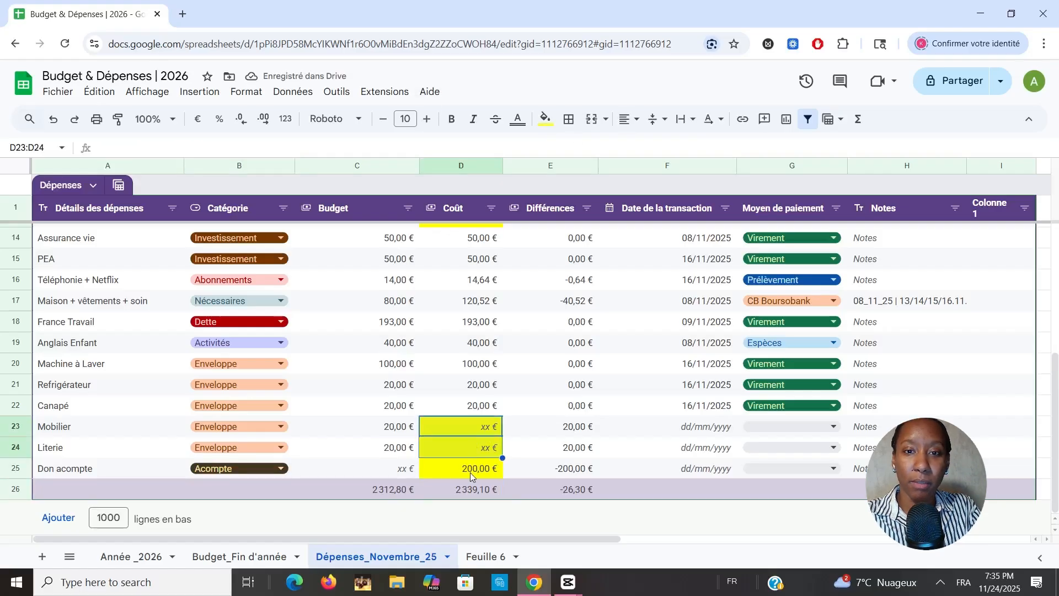
left_click(475, 472)
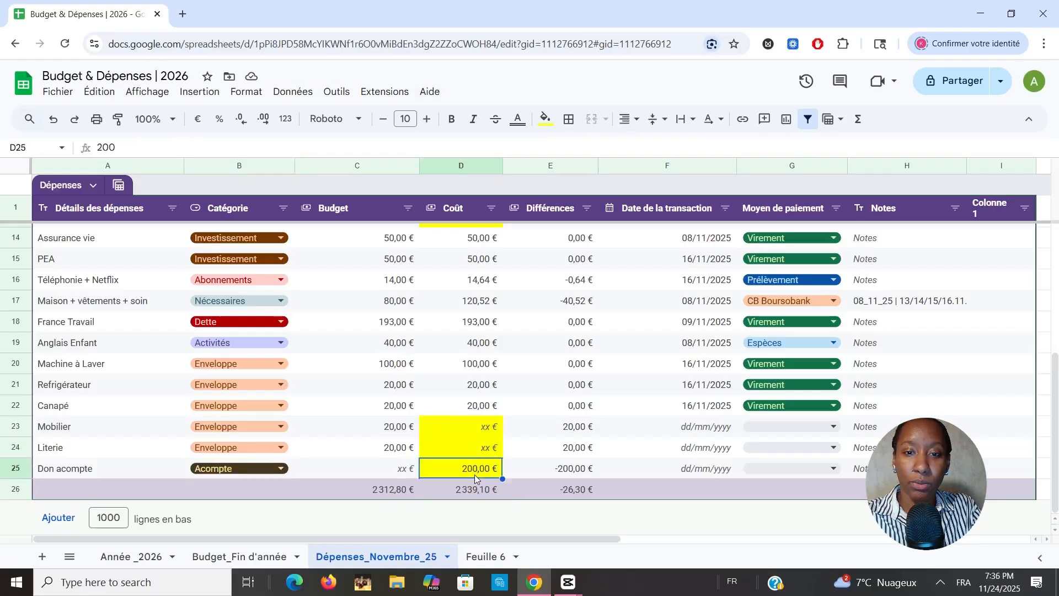
left_click(482, 411, "shift")
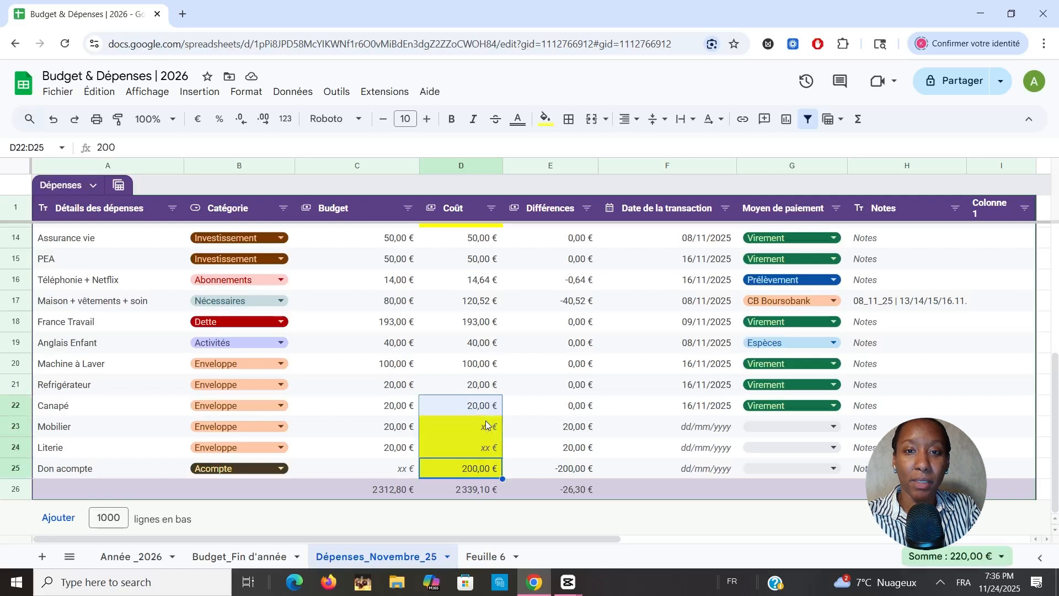
left_click_drag(480, 430, 478, 472)
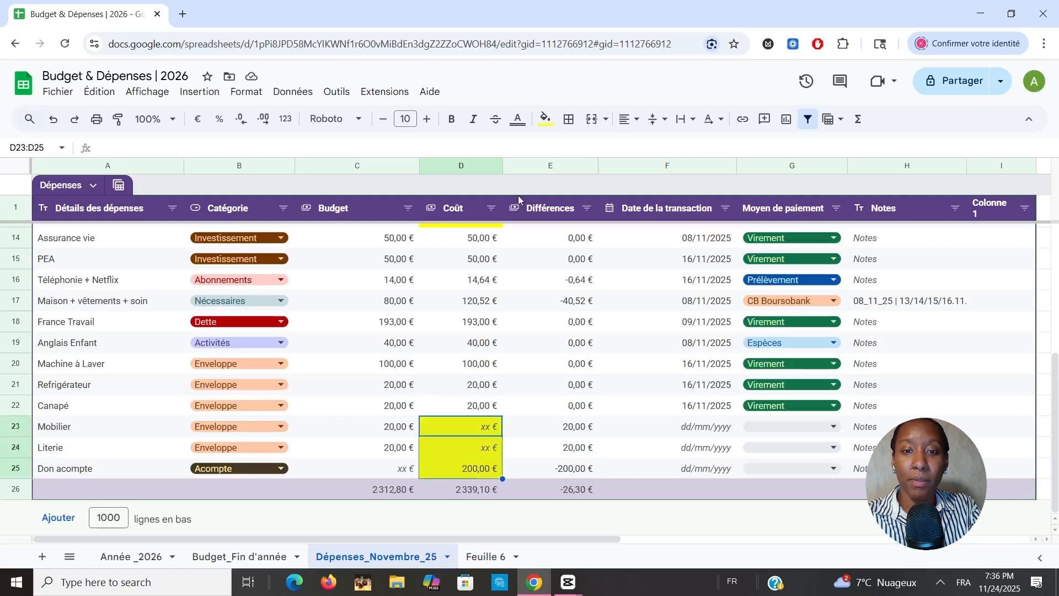
left_click(546, 120)
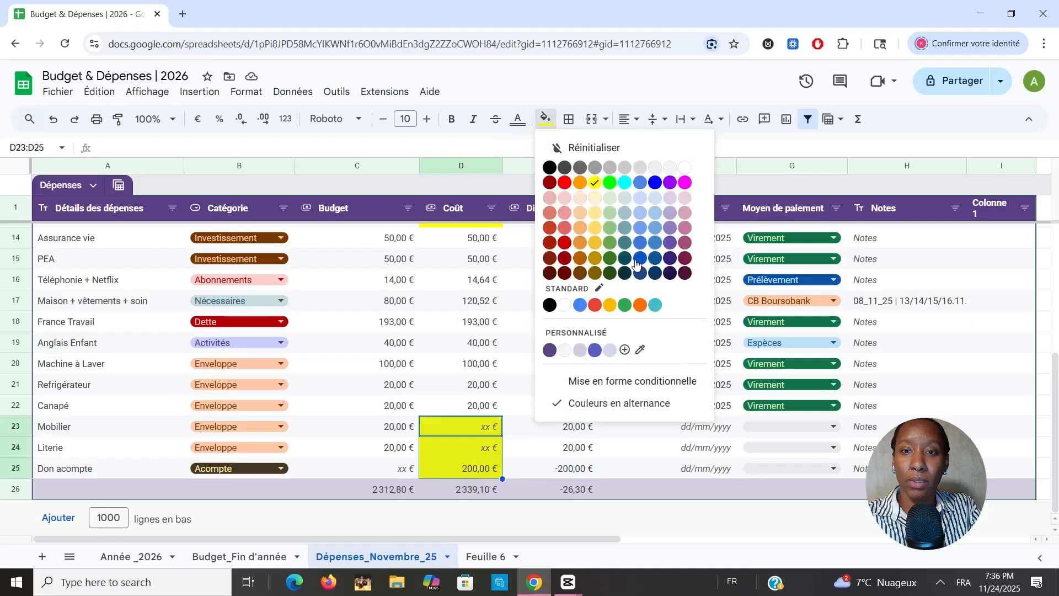
left_click(686, 167)
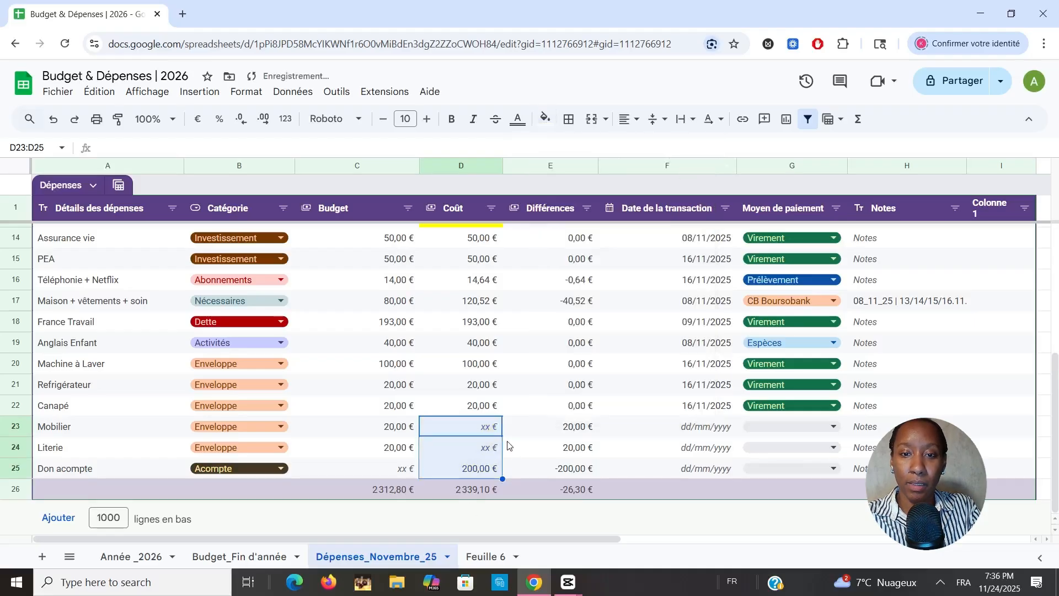
left_click(510, 456)
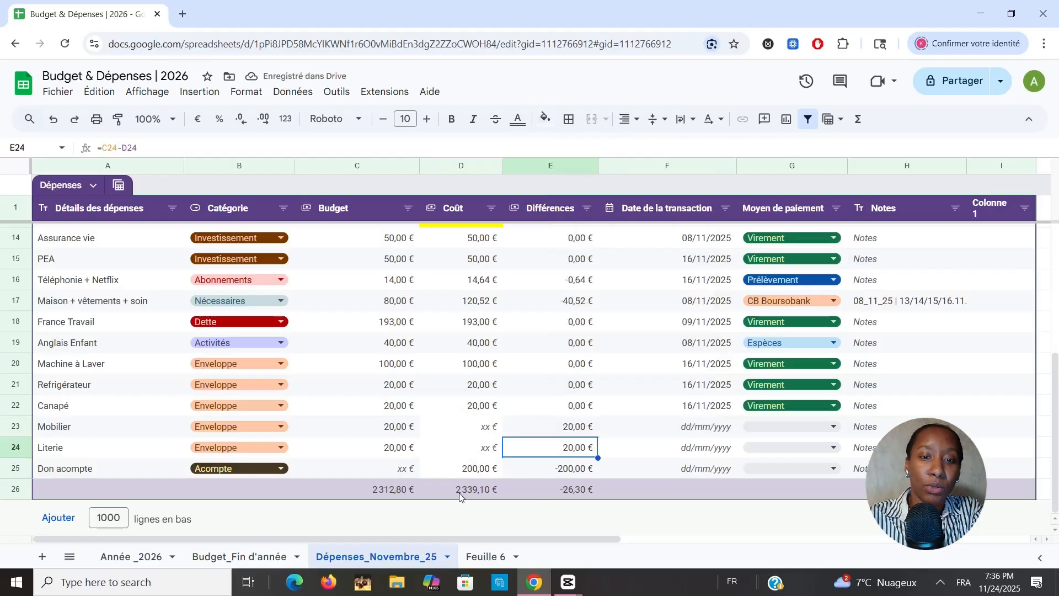
Step: Check the Coût and Budget totals, and review November's figures in the Budget_Fin d'année sheet
left_click(475, 491)
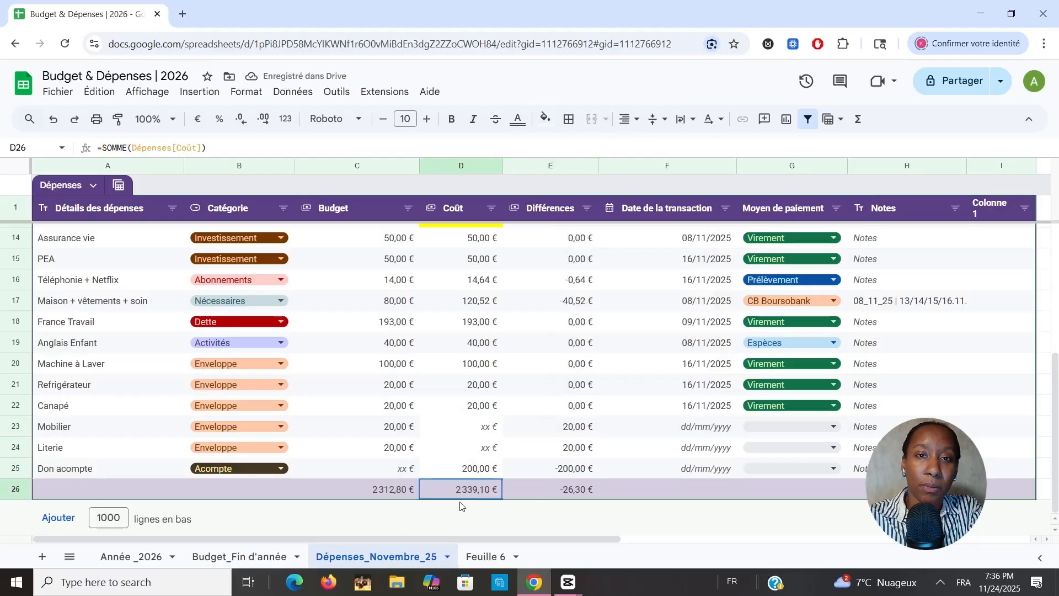
left_click(395, 497)
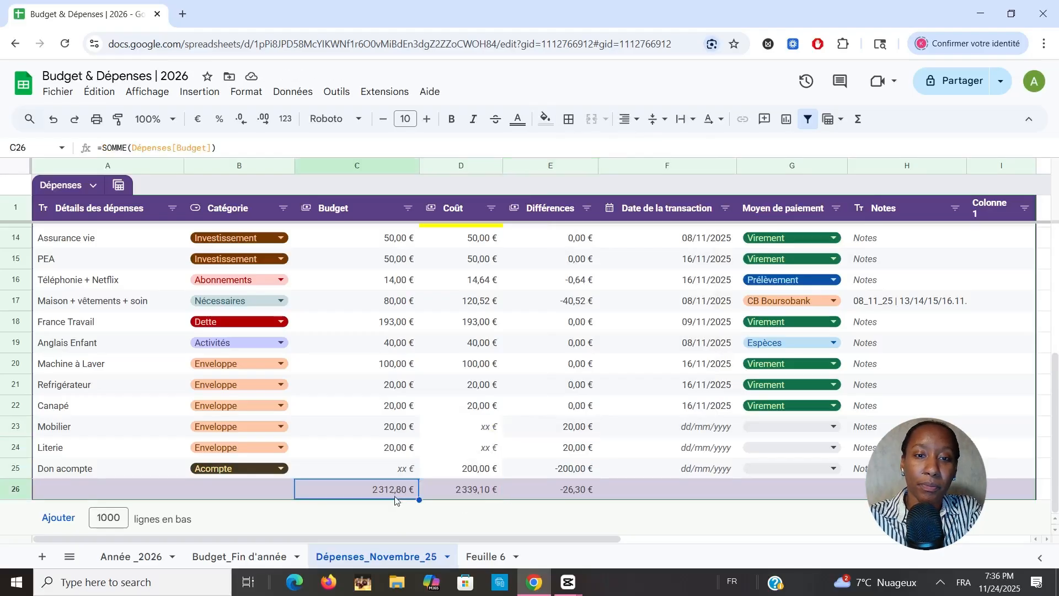
left_click(238, 148)
left_click(253, 564)
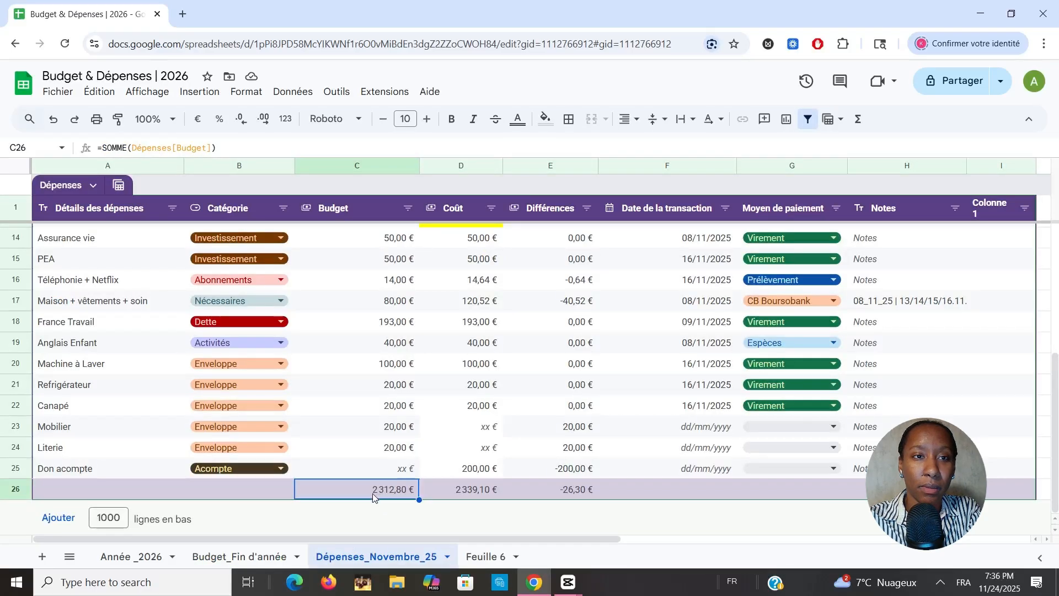
left_click(249, 568)
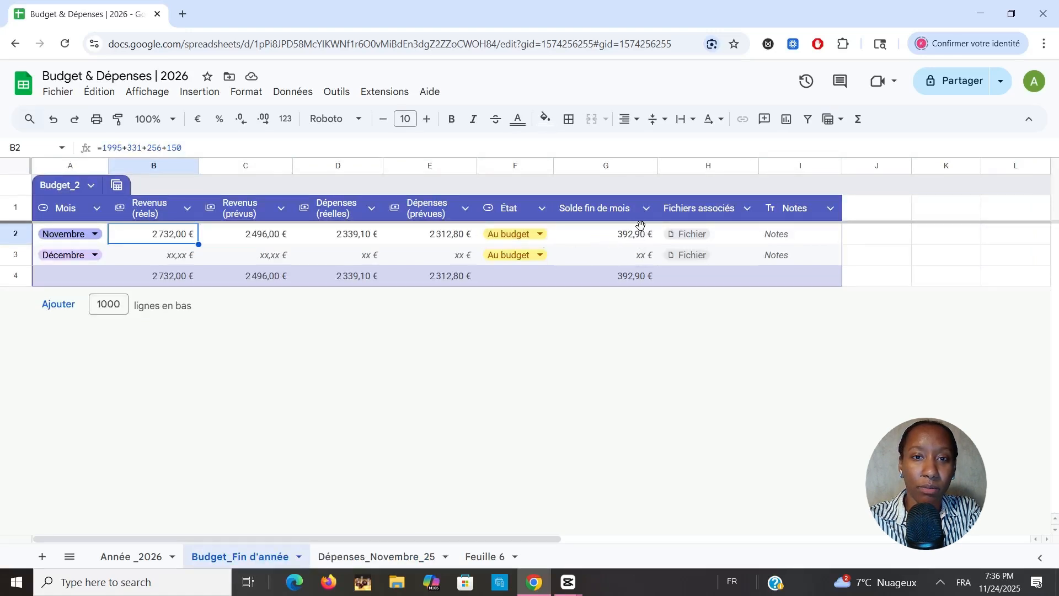
Step: In the Dépenses_Novembre_25 sheet, insert two empty rows below Don acompte, just above the totals row
left_click(337, 560)
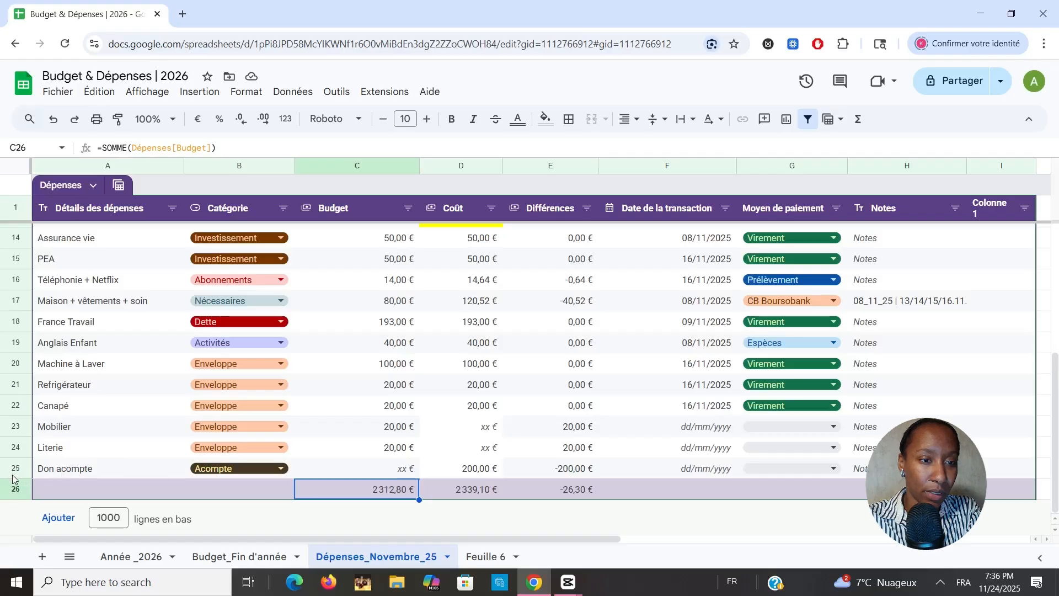
left_click(352, 453)
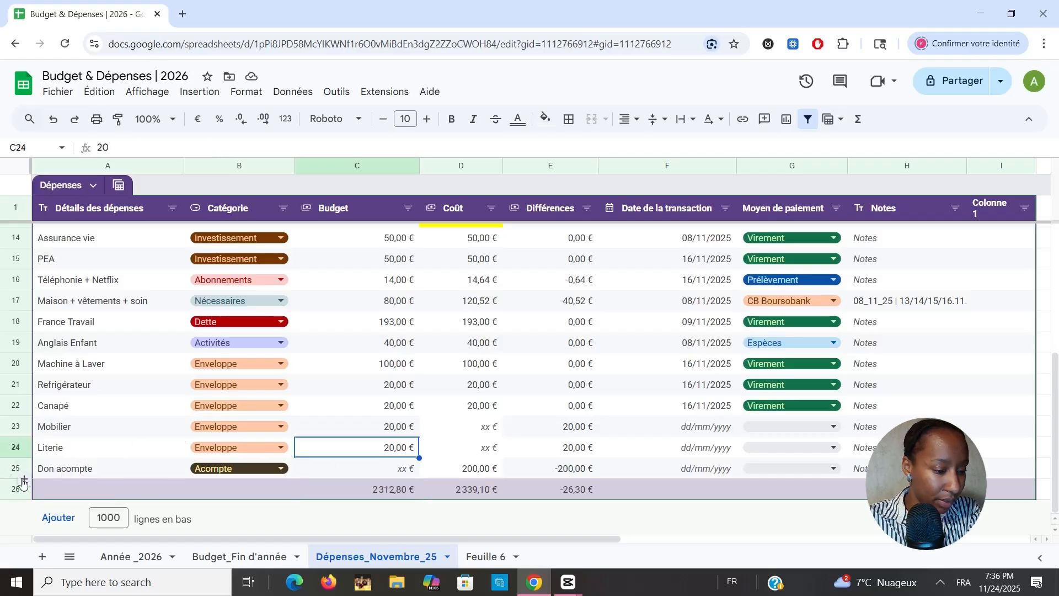
left_click(23, 479)
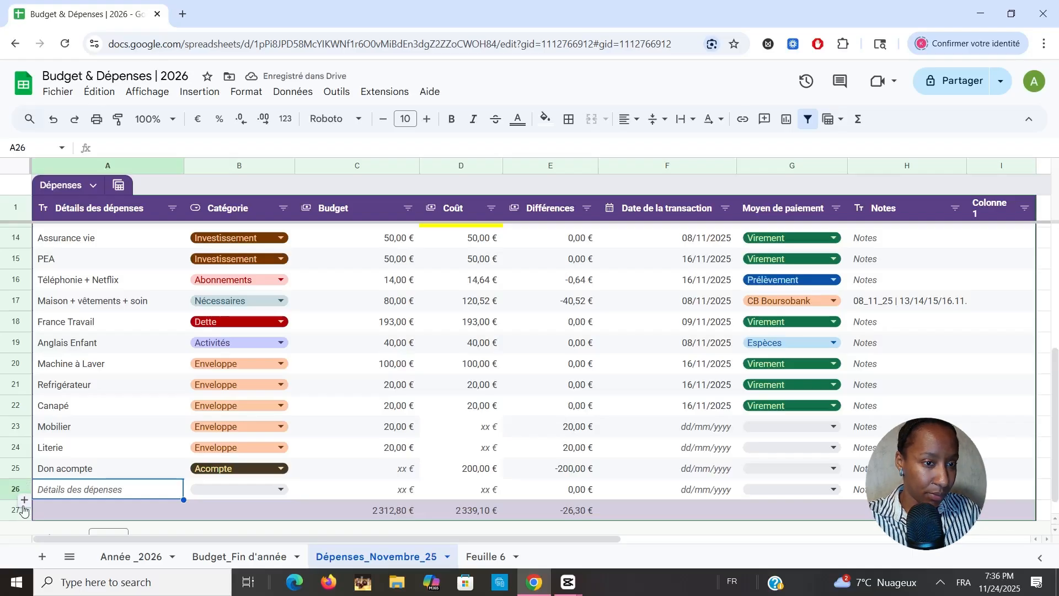
left_click(24, 505)
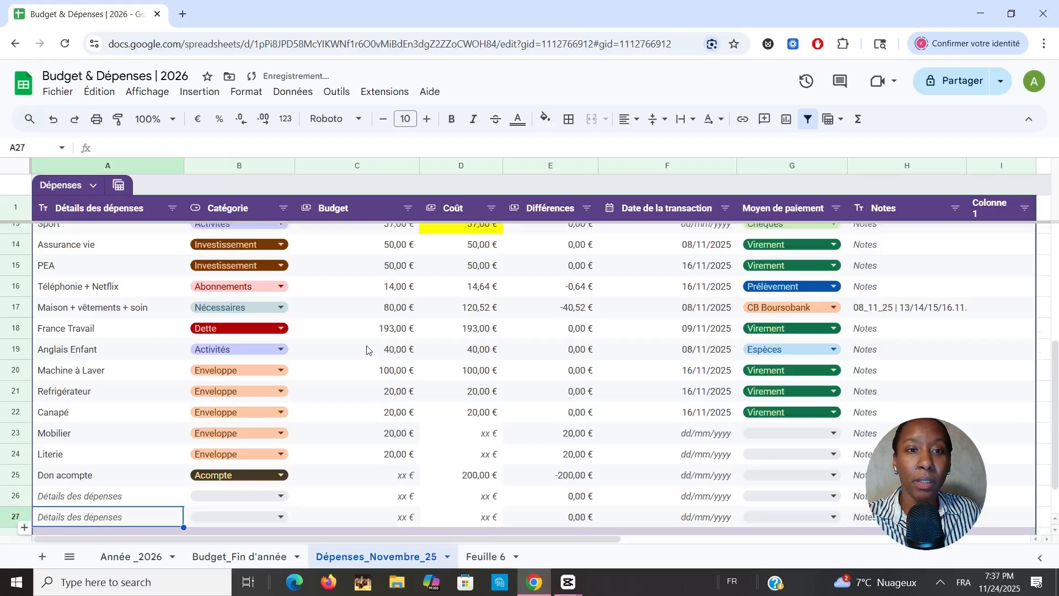
Step: Extend the Coût sum formula of the Maison + vêtements + soin row with the amounts 6,14, 6,50 and 29,25
scroll(367, 349, "up", 1)
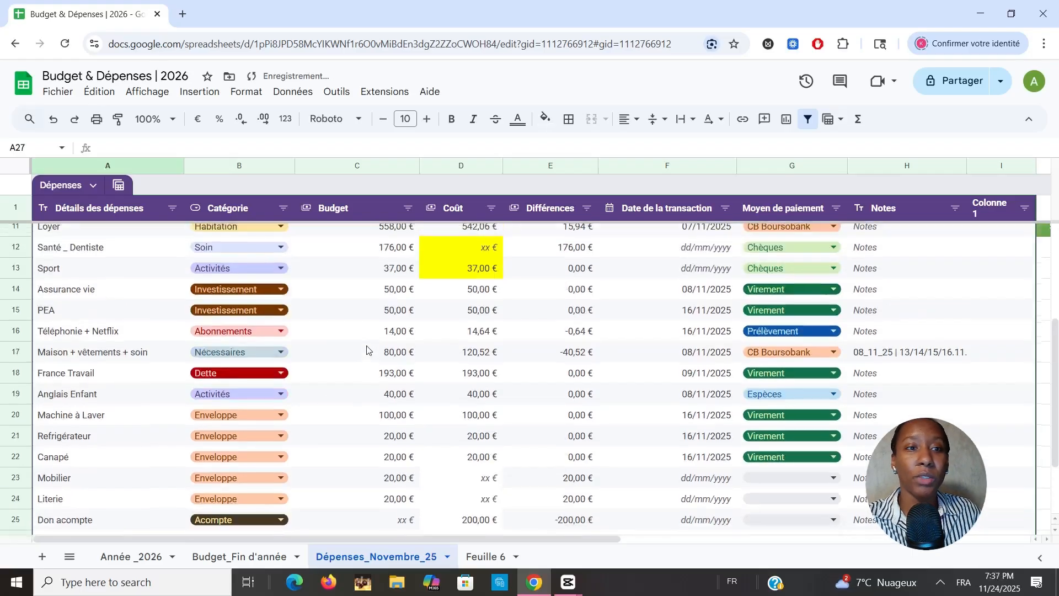
left_click(477, 359)
left_click(345, 147)
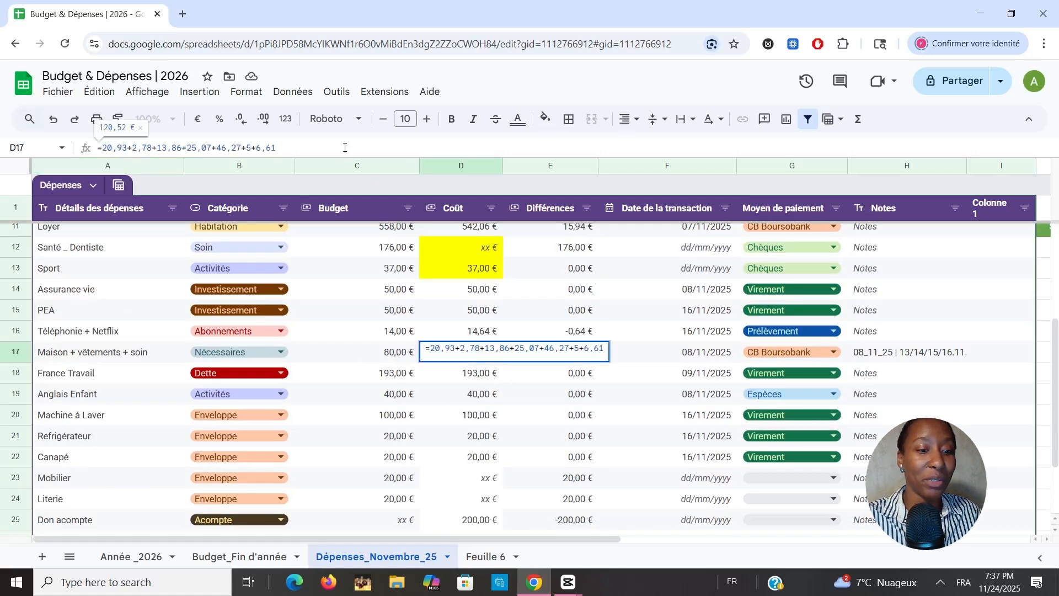
type("+")
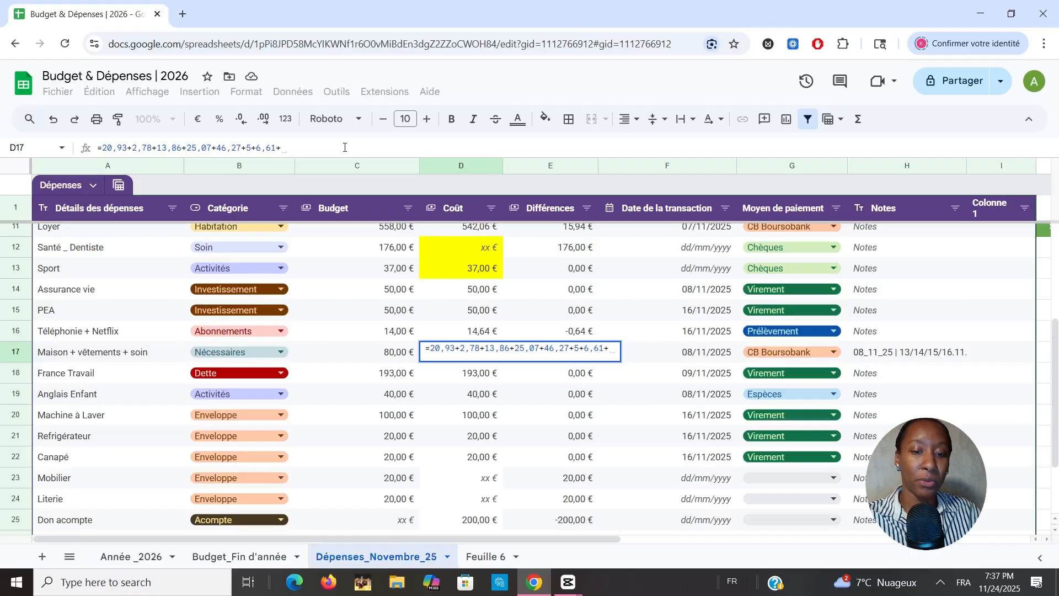
type("6,")
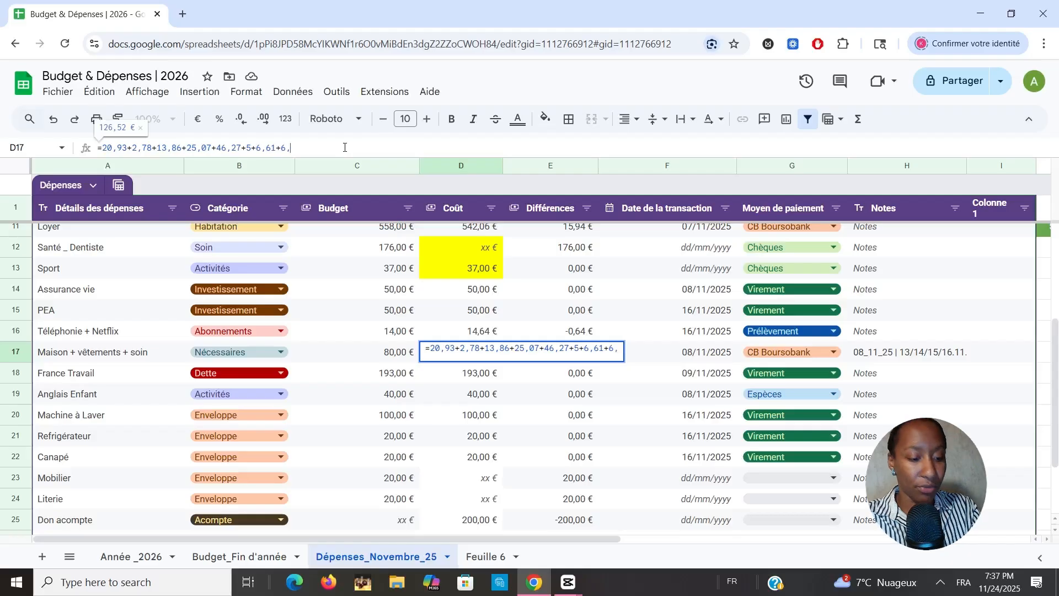
type("14+")
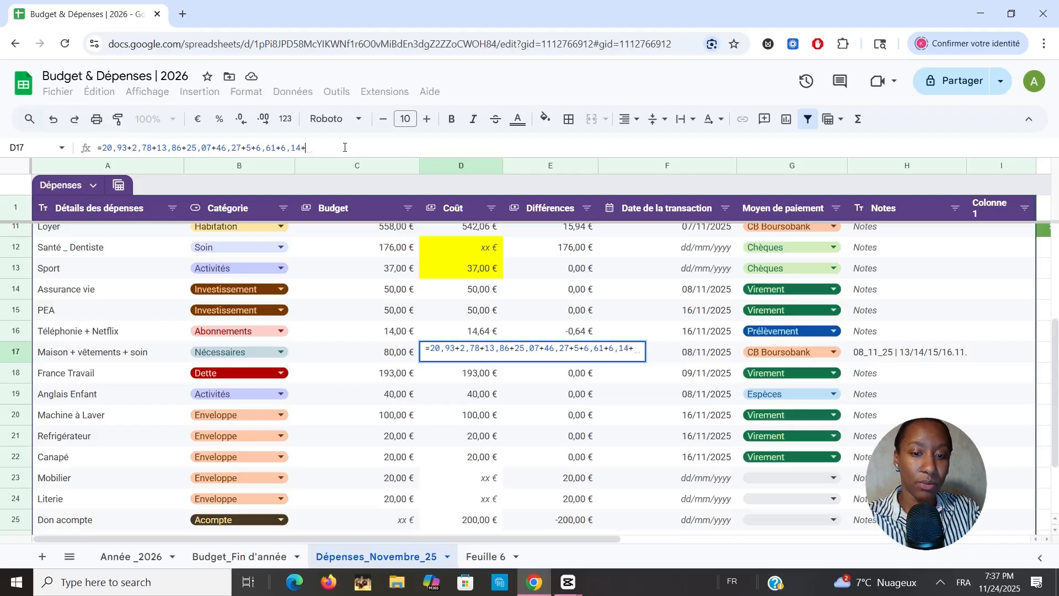
type("6,50")
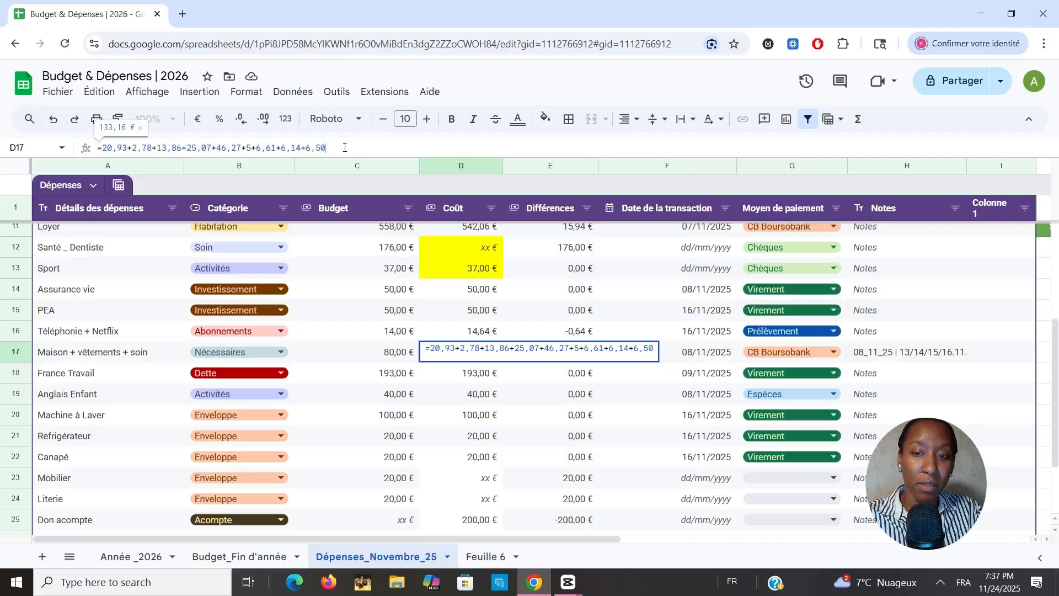
type("+")
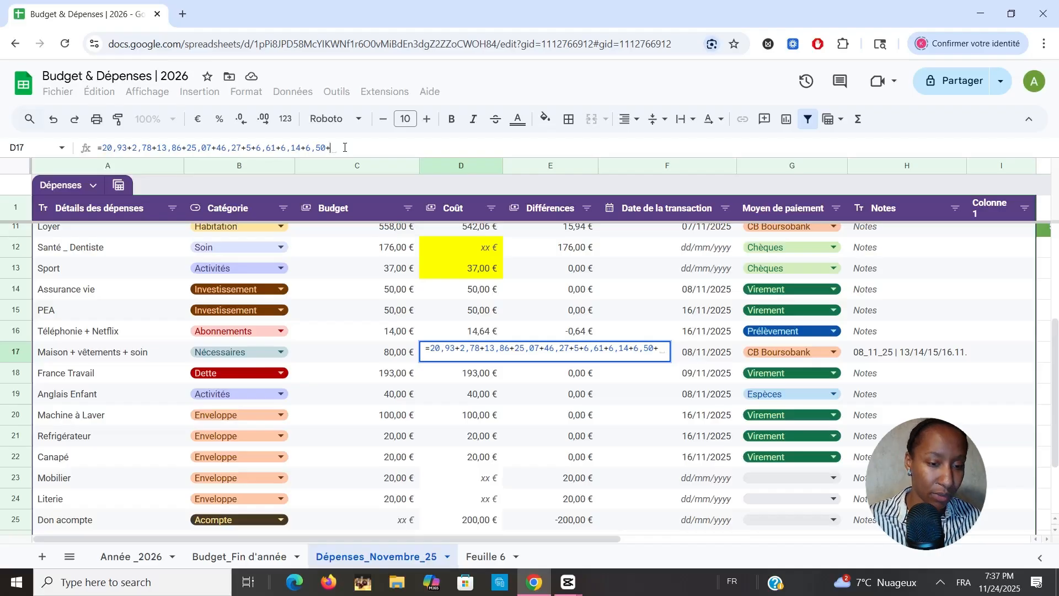
type("2")
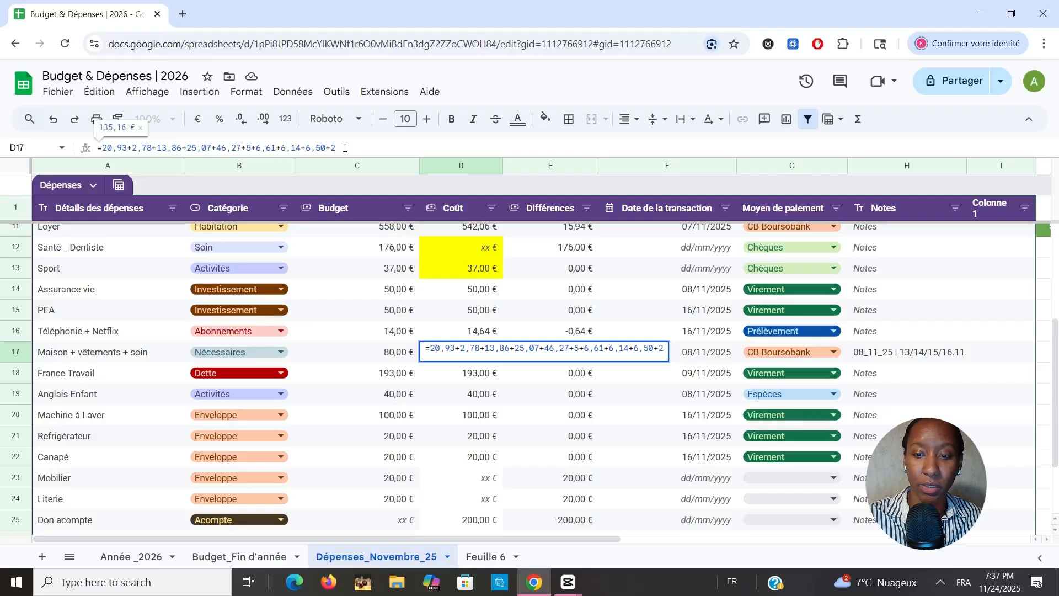
type("9,")
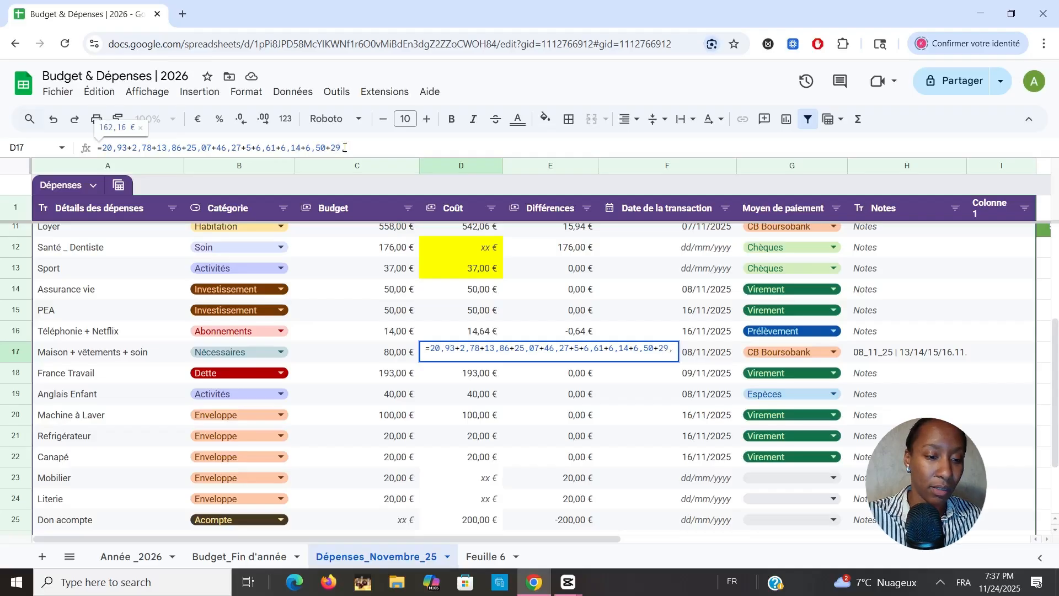
type("25")
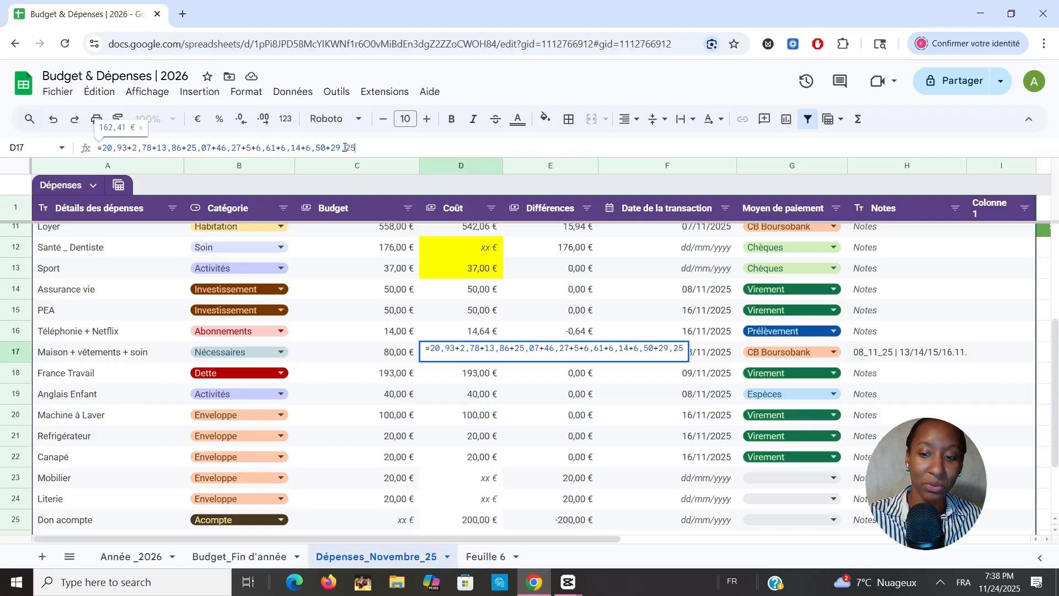
Step: Append the amounts 0,75, 7,50 and 13,40 to the Maison + vêtements + soin Coût formula
type("+")
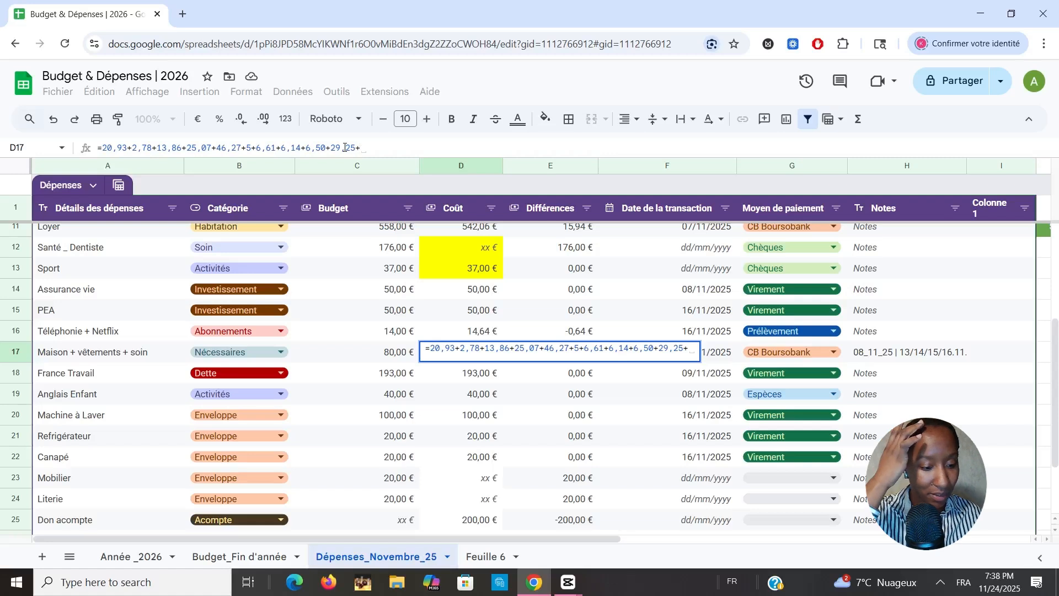
type("0,75")
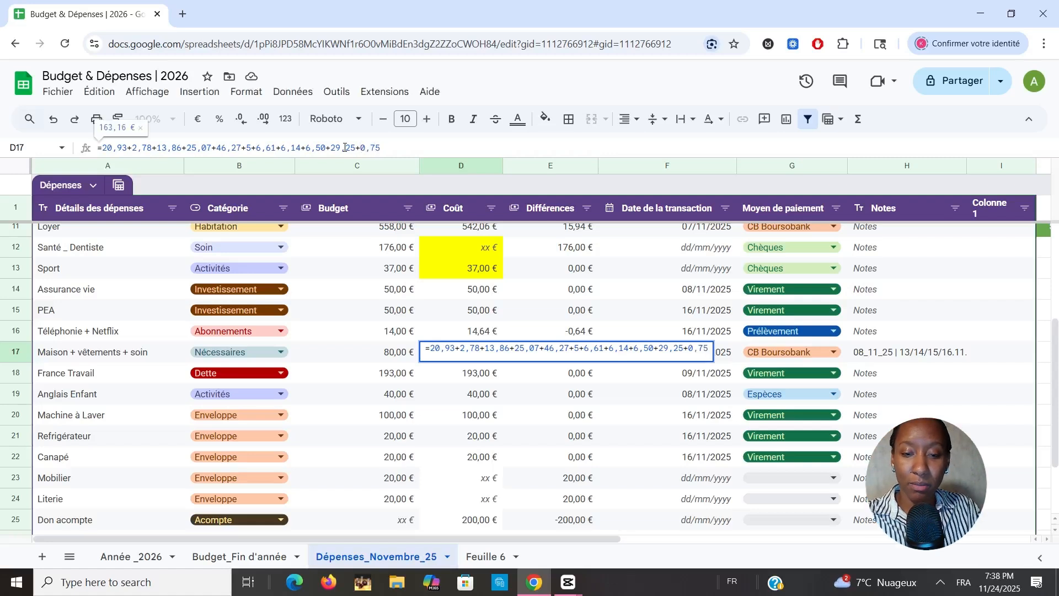
type("+")
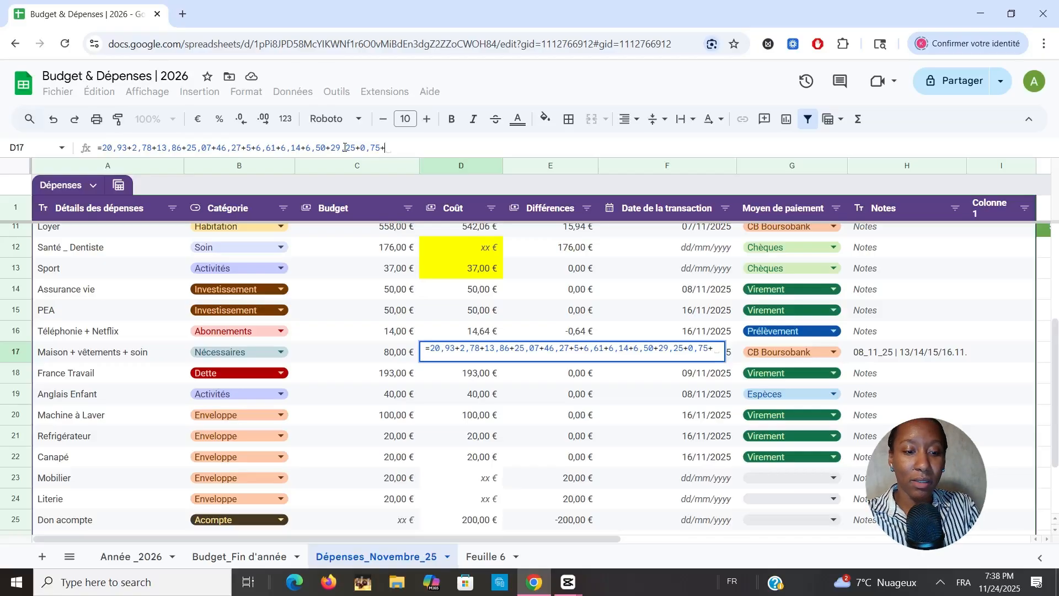
type("7,50")
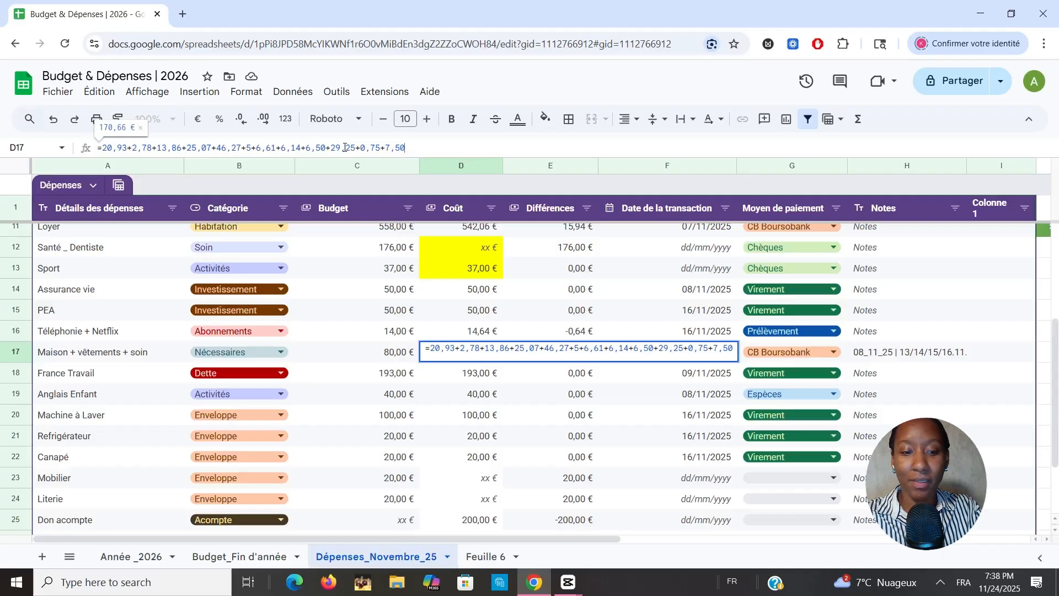
type("+13")
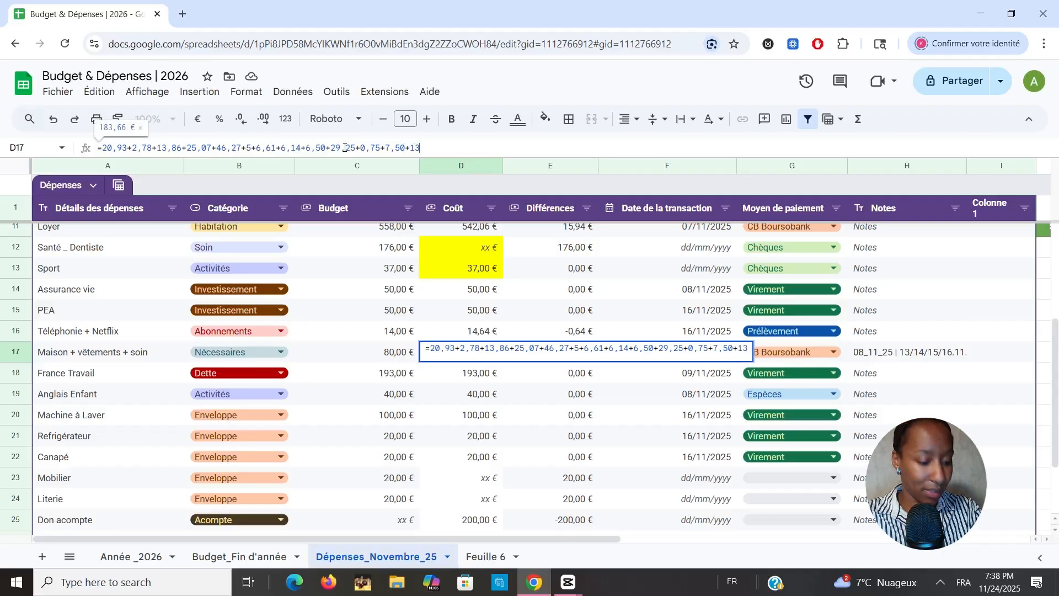
type(",40,")
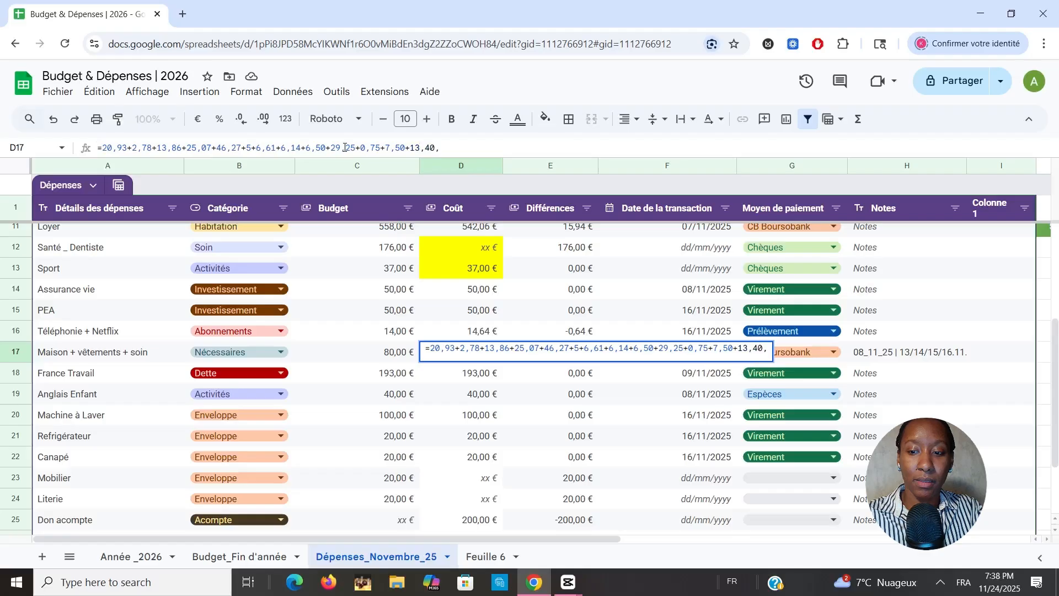
key("BackSpace")
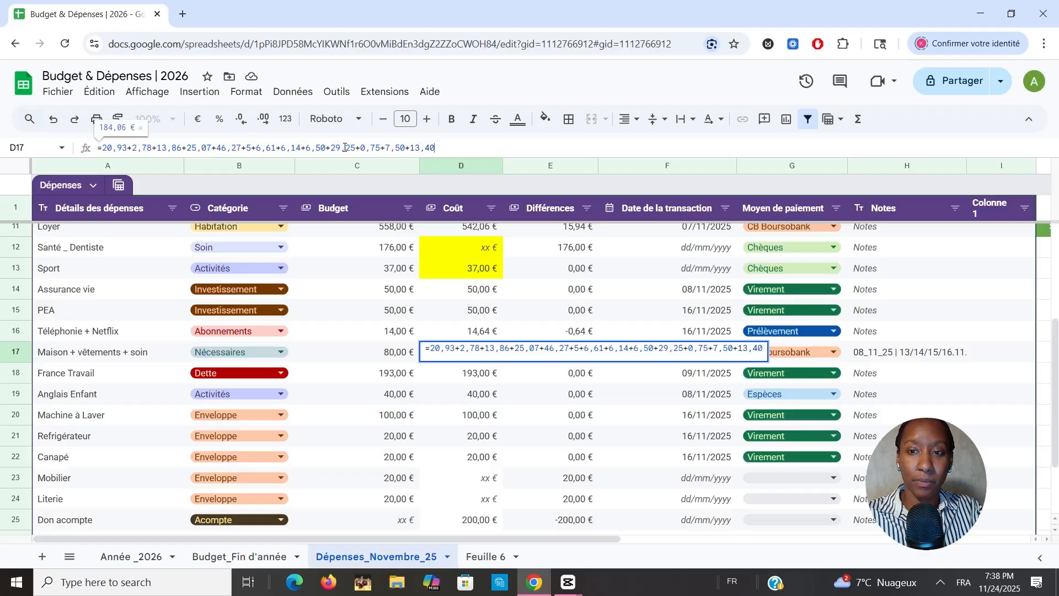
Step: Add 29,98, 14,34 and 11,50 to the end of the Maison + vêtements + soin Coût formula
type("+")
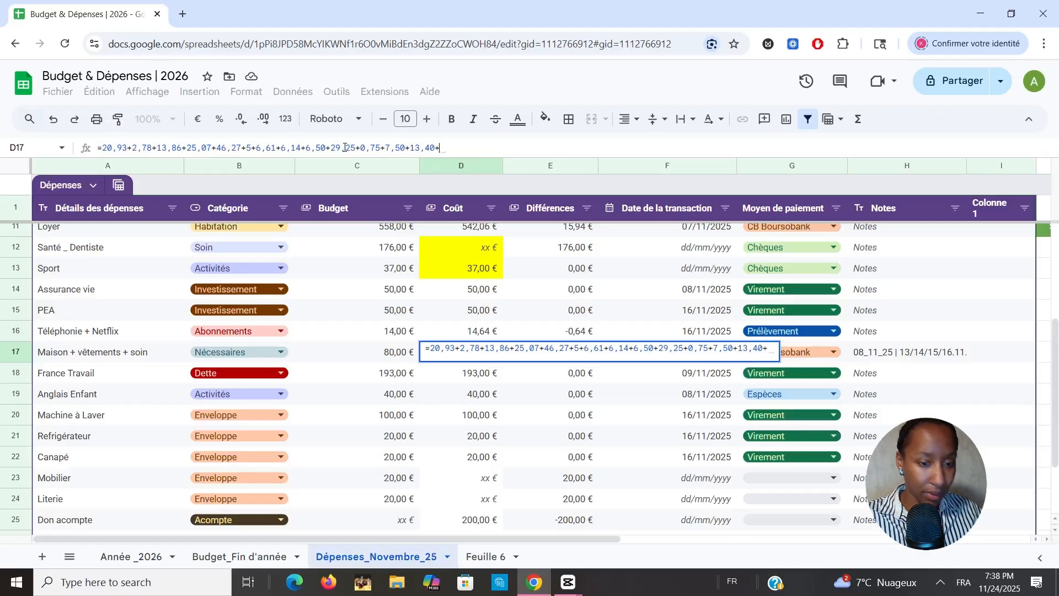
type("29,")
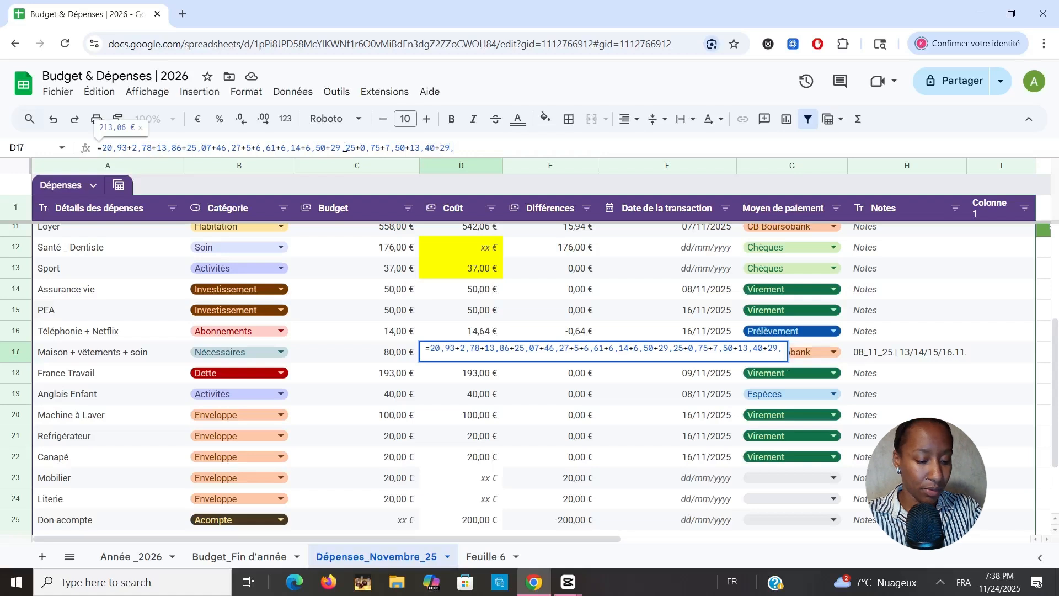
type("98")
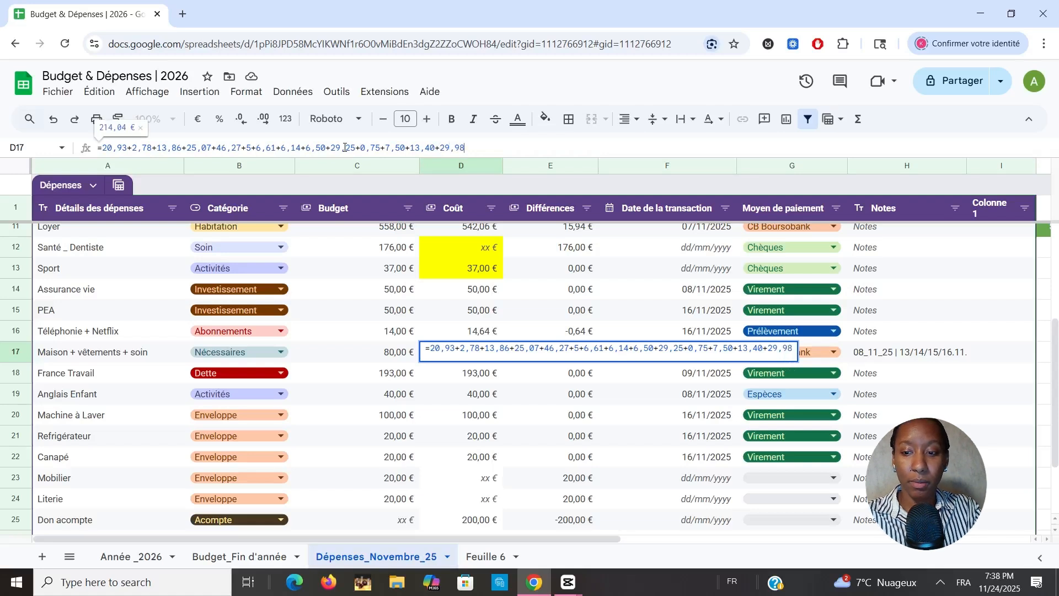
type("+")
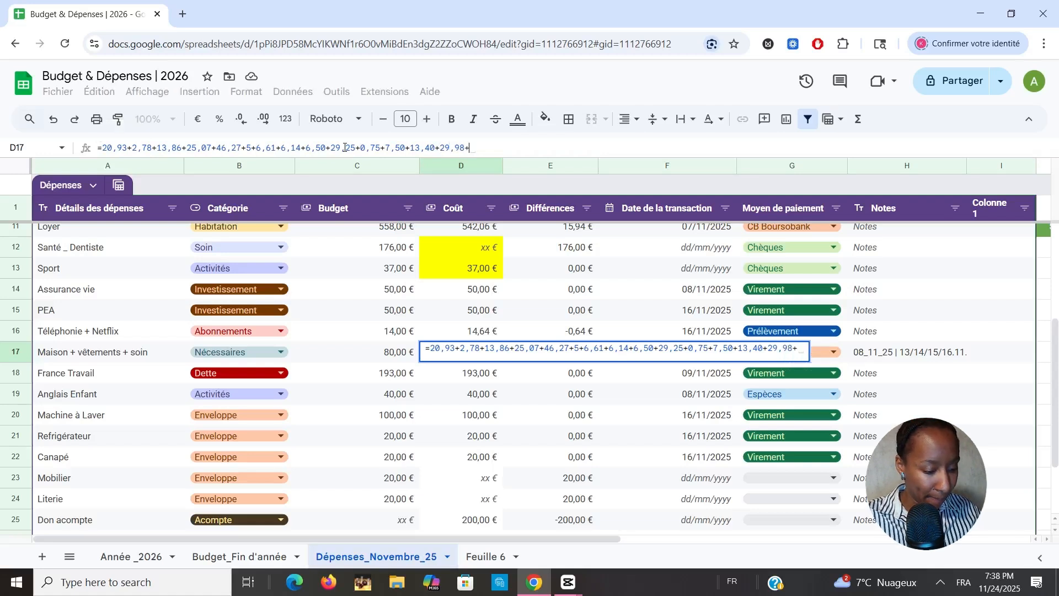
type("14,34")
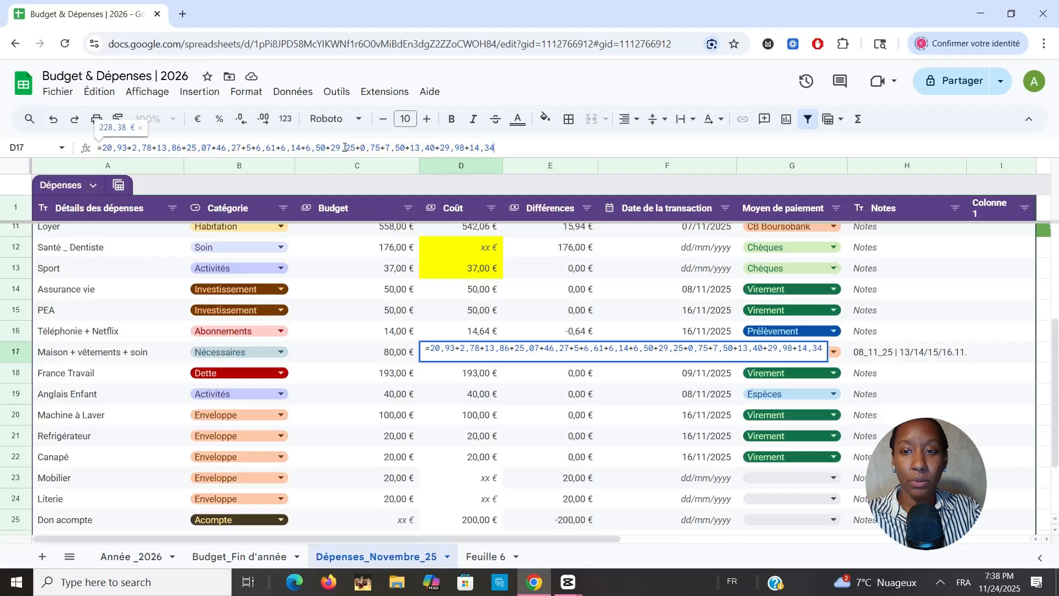
type("+")
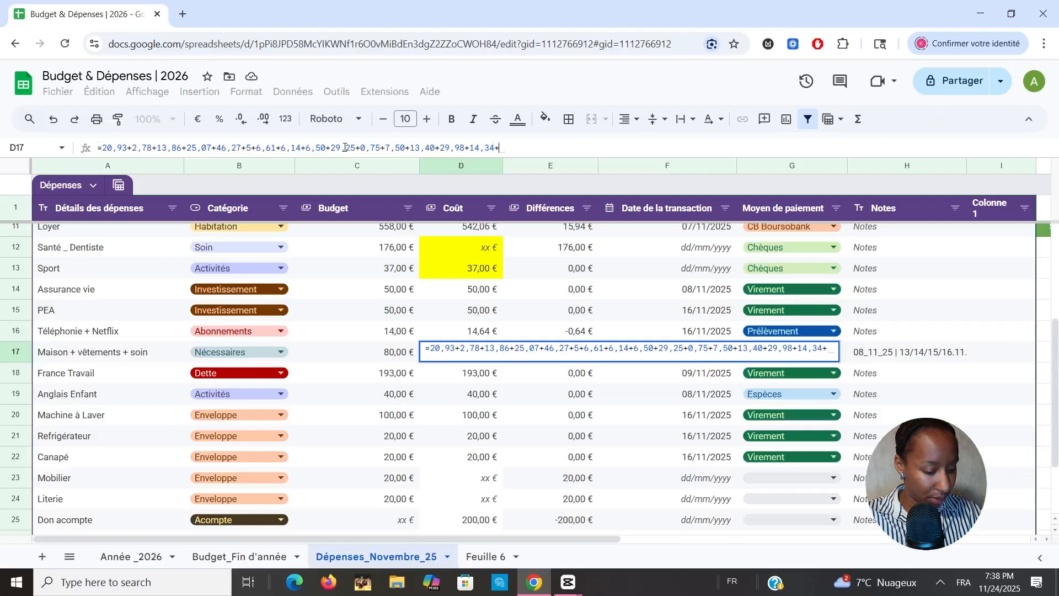
type("11")
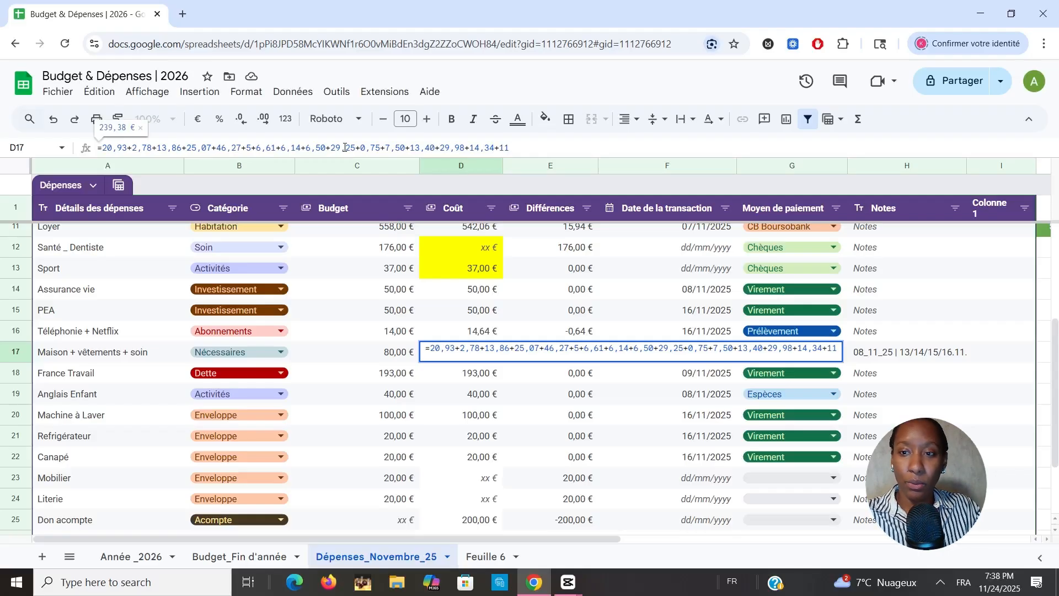
type(",50+")
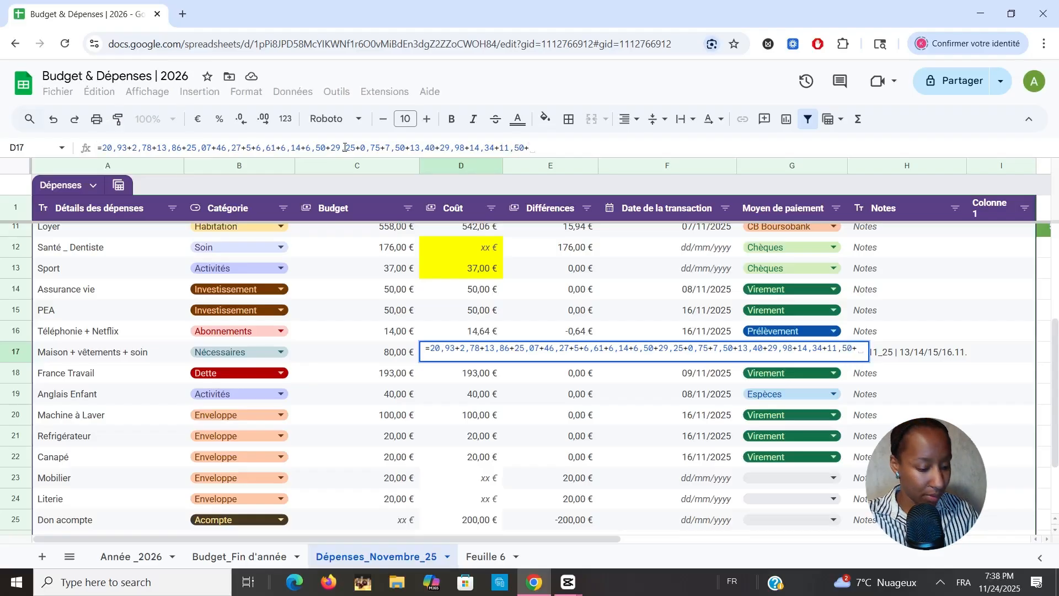
type("1,25")
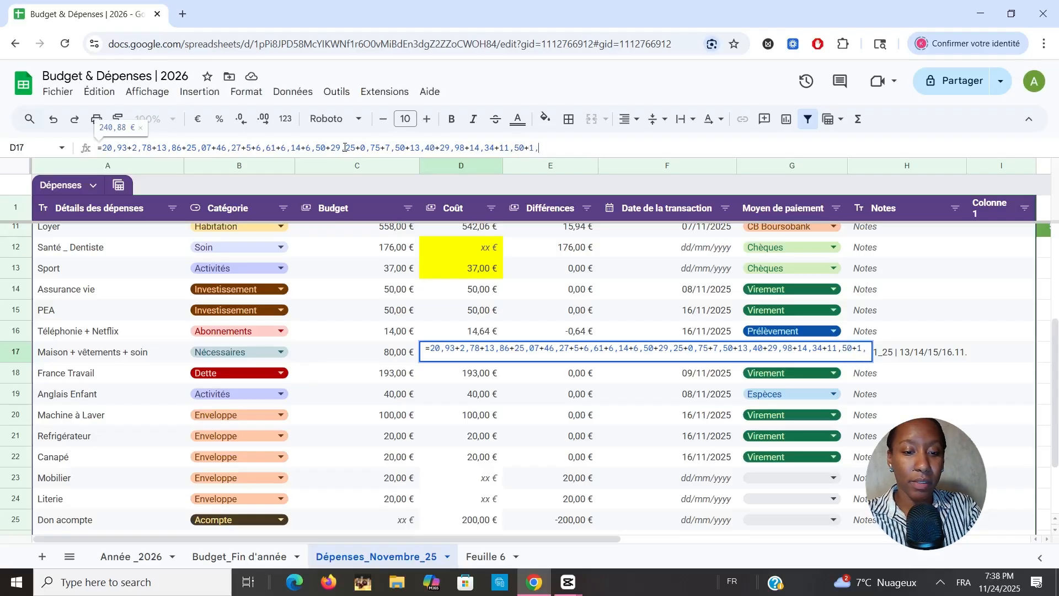
key("BackSpace")
key("BackSpace")
key("BackSpace")
key("BackSpace")
key("BackSpace")
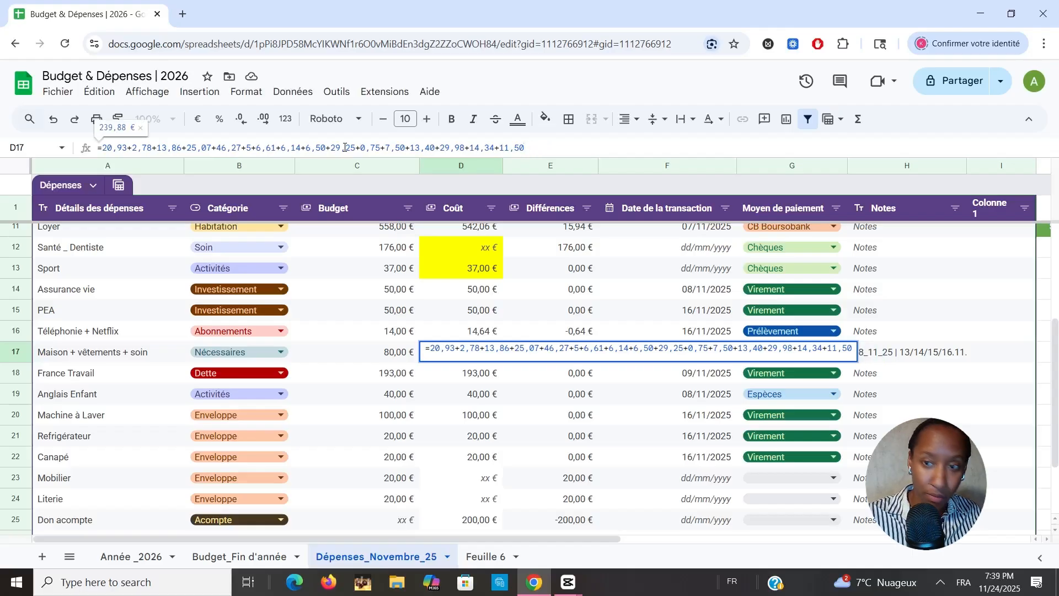
Step: Add a final amount of 6,74 to the Maison + vêtements + soin Coût formula and commit it
type("+6,")
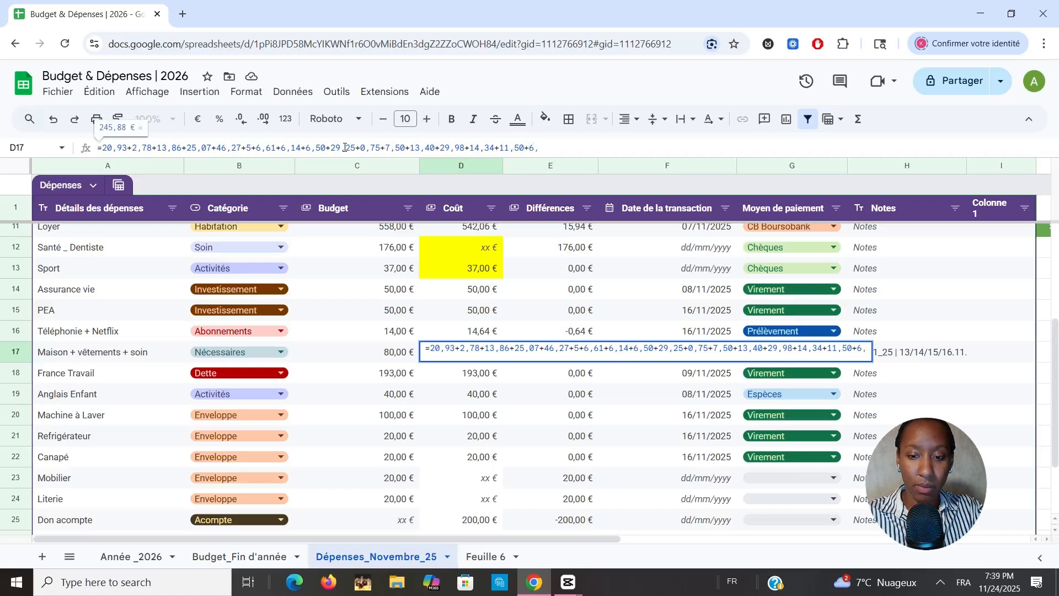
type("74")
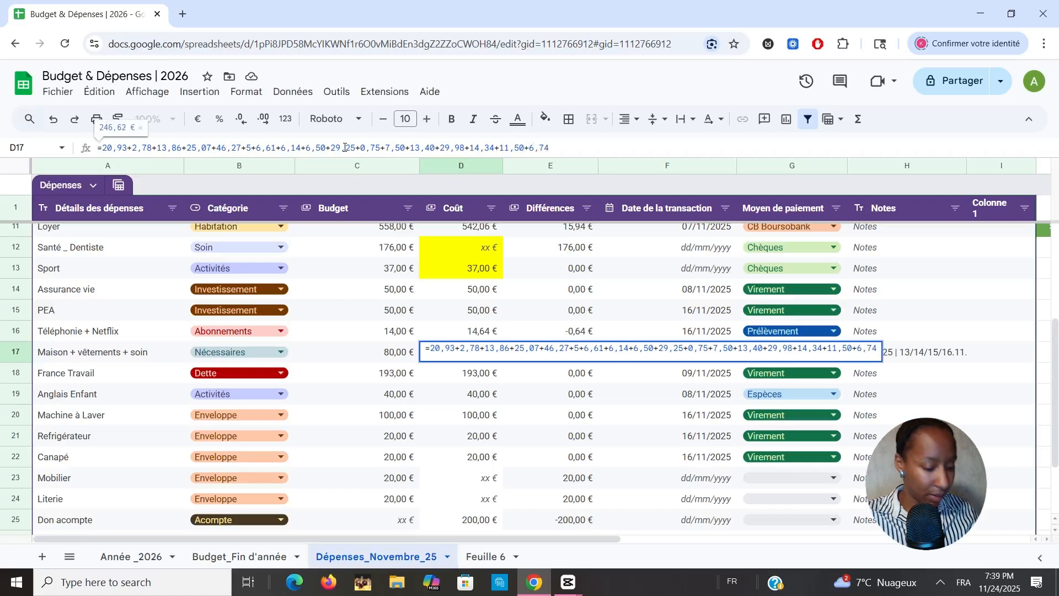
key("Return")
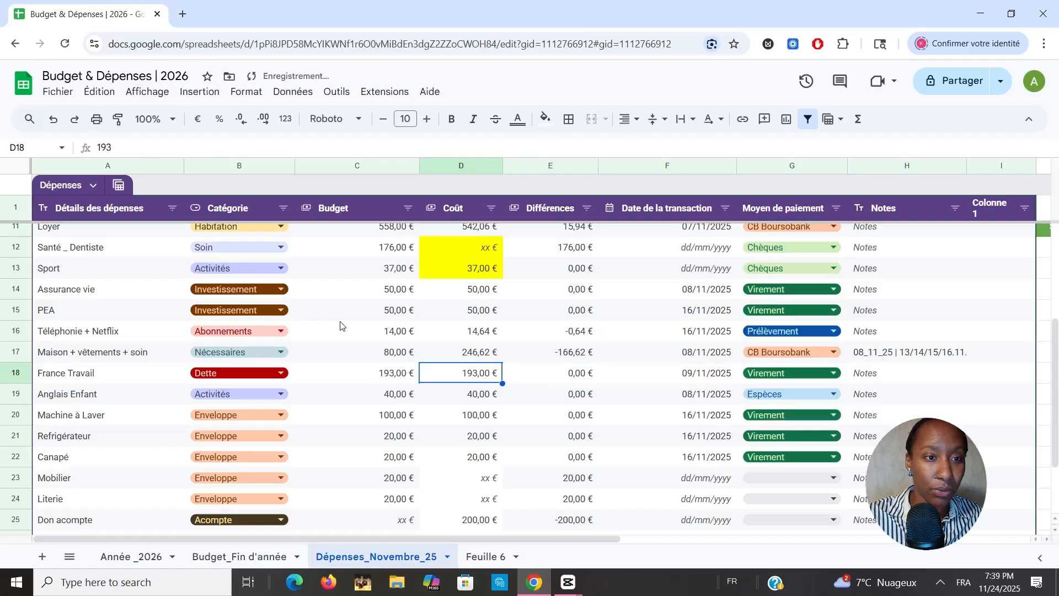
Step: Rename the Navigo expense in row 8 as "Navigo + Ticket"
scroll(398, 401, "up", 3)
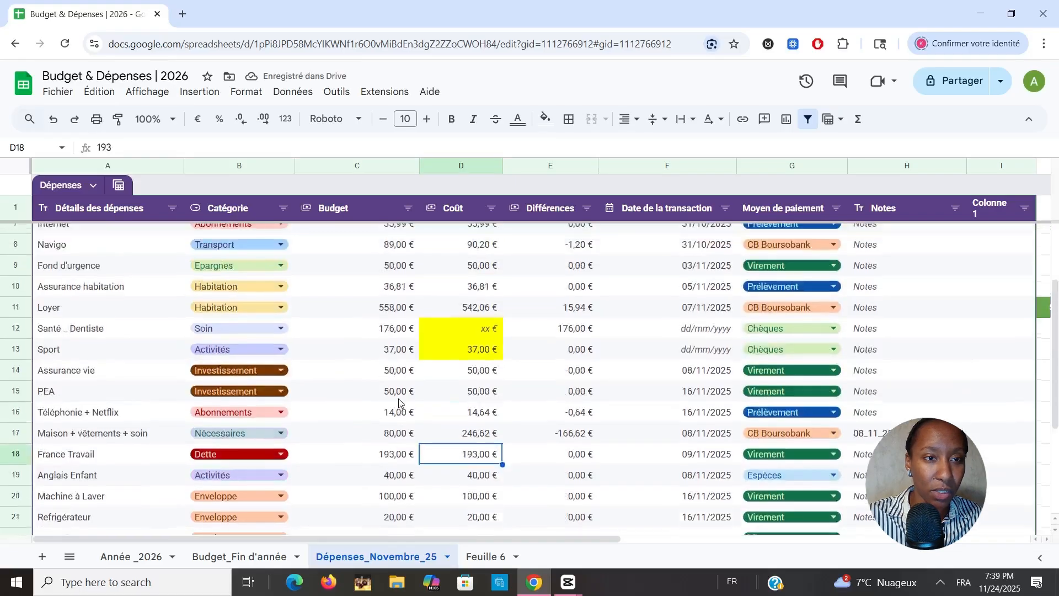
scroll(398, 401, "up", 2)
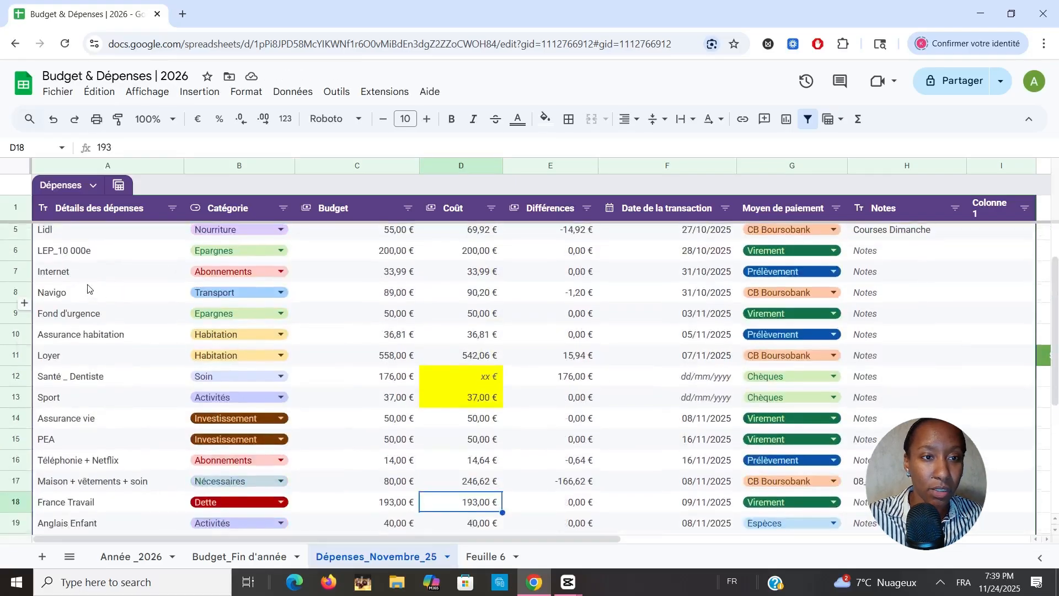
left_click(89, 289)
left_click(188, 146)
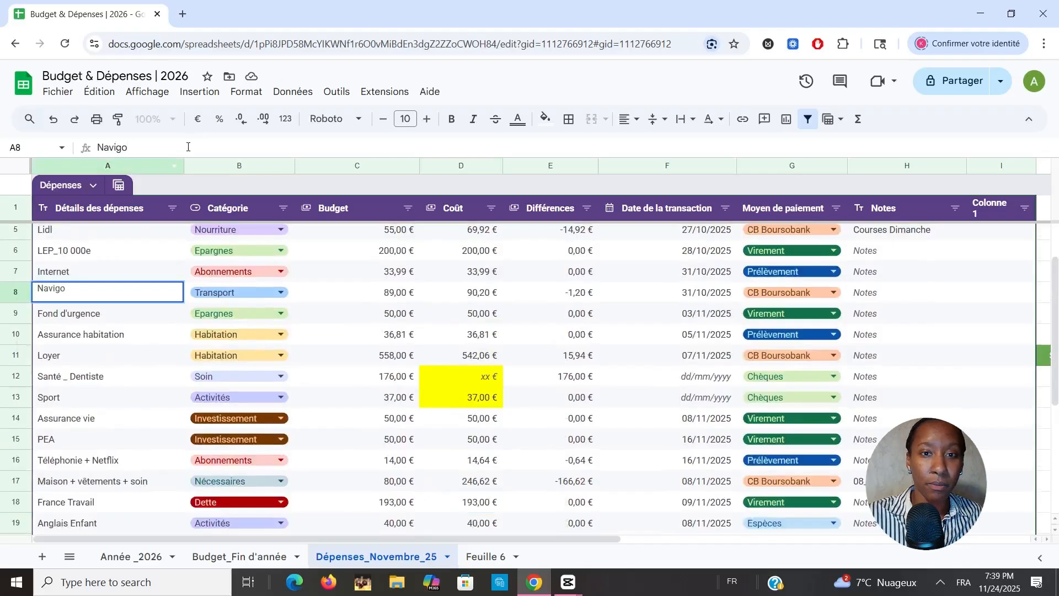
type("+")
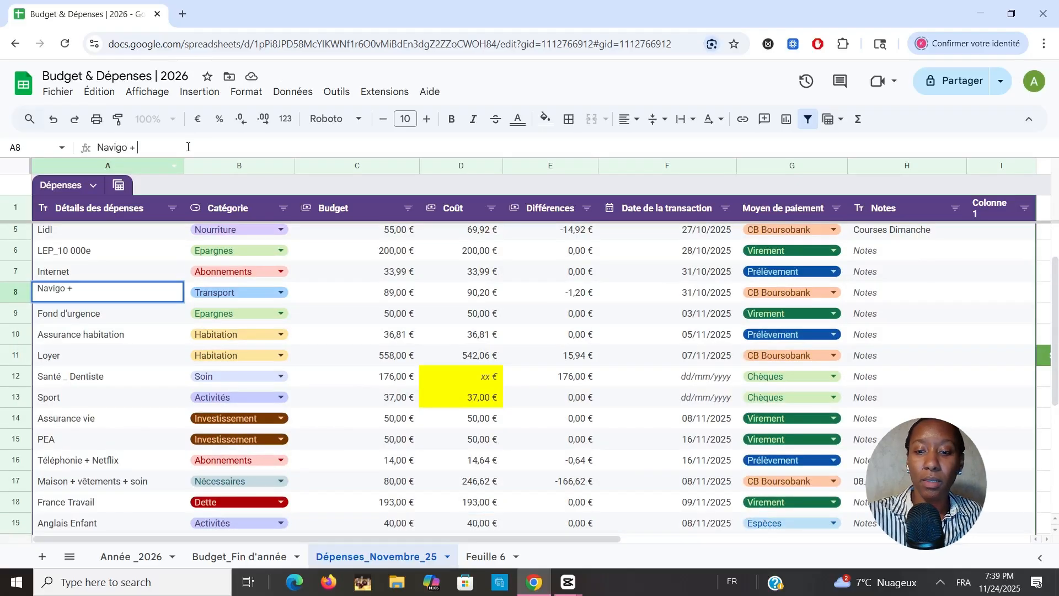
type(" Ticket")
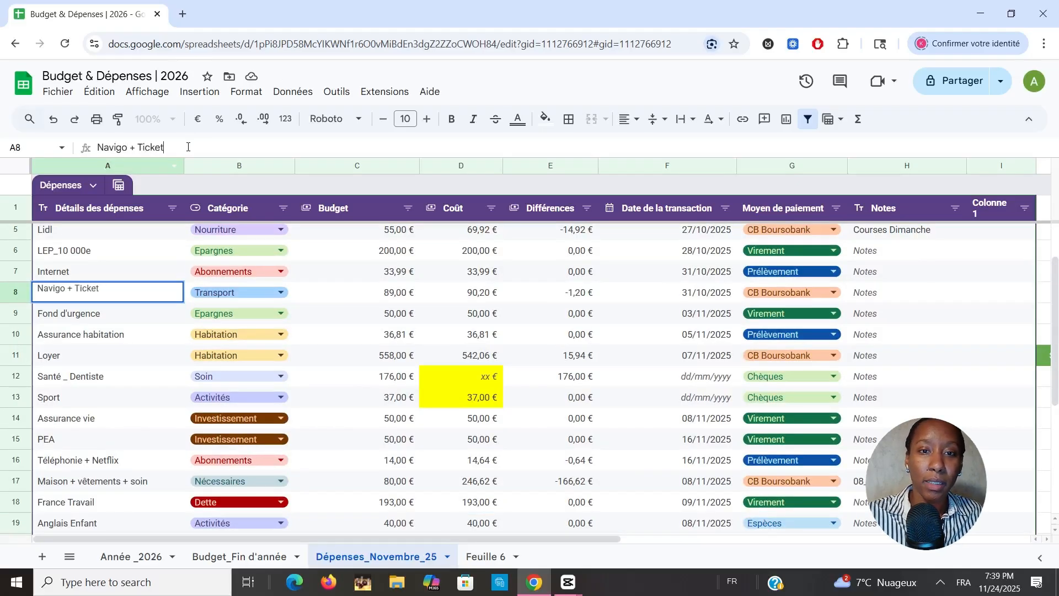
left_click(470, 297)
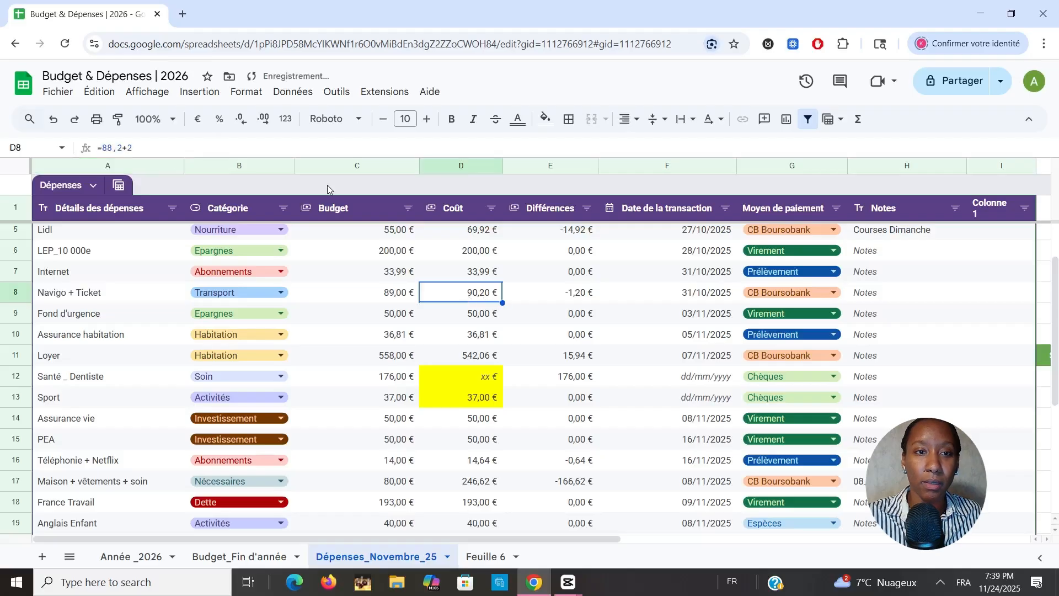
left_click(293, 149)
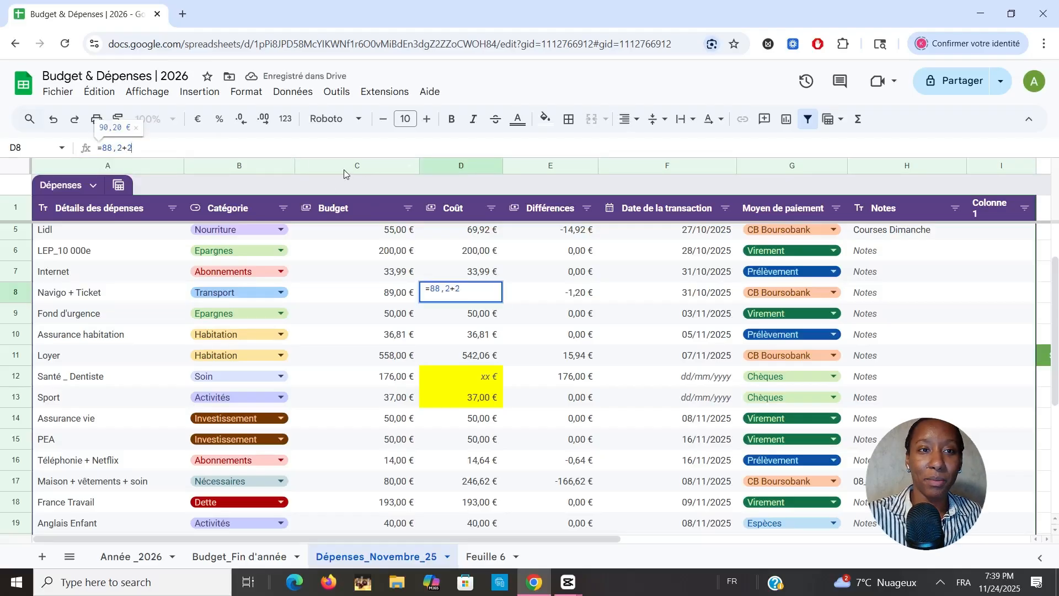
type("+")
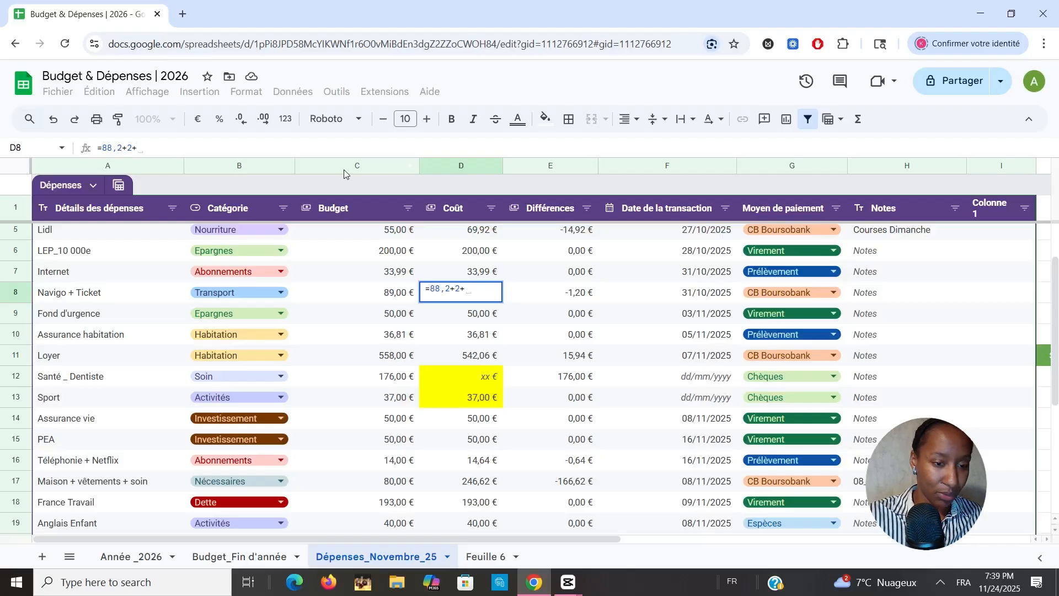
type("1,")
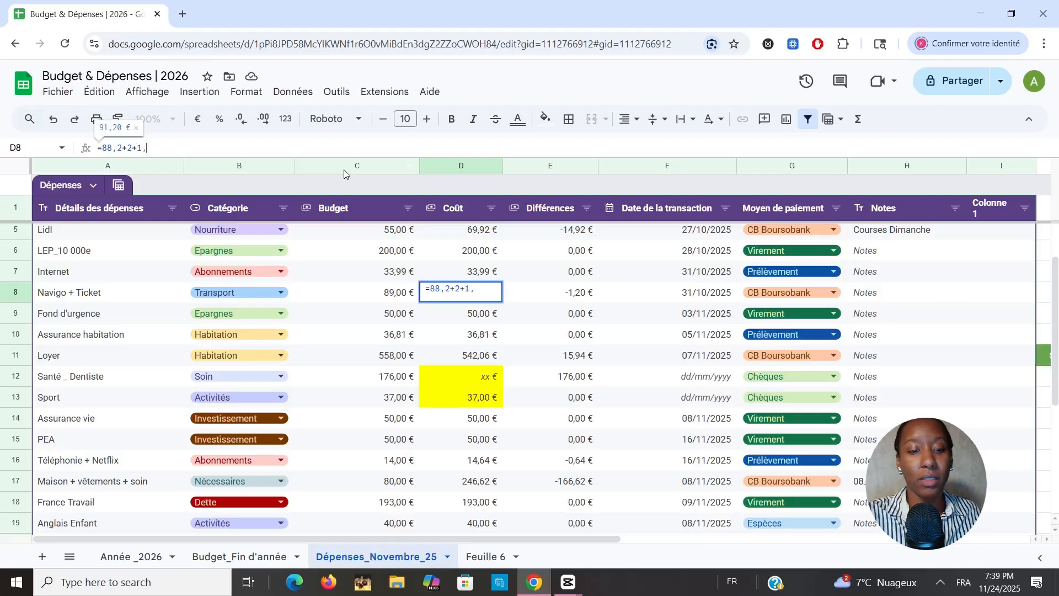
type("25")
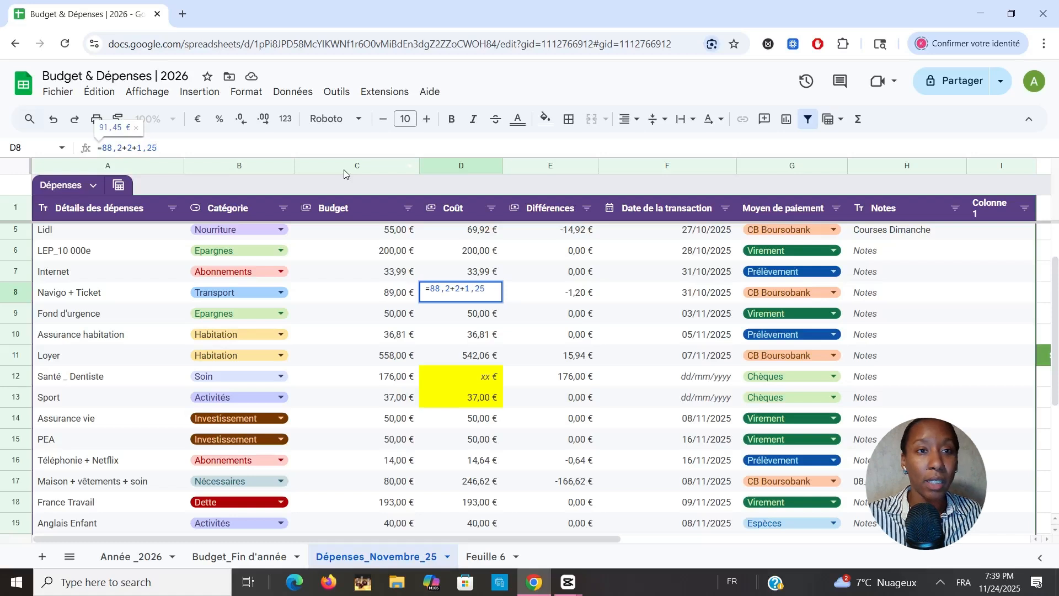
key("Return")
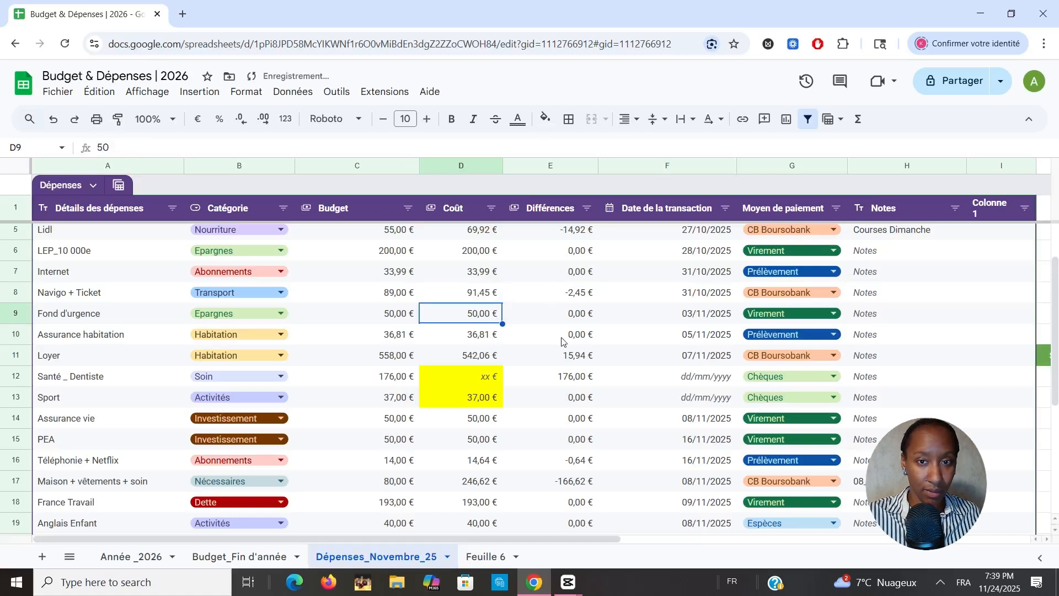
key("ctrl+z")
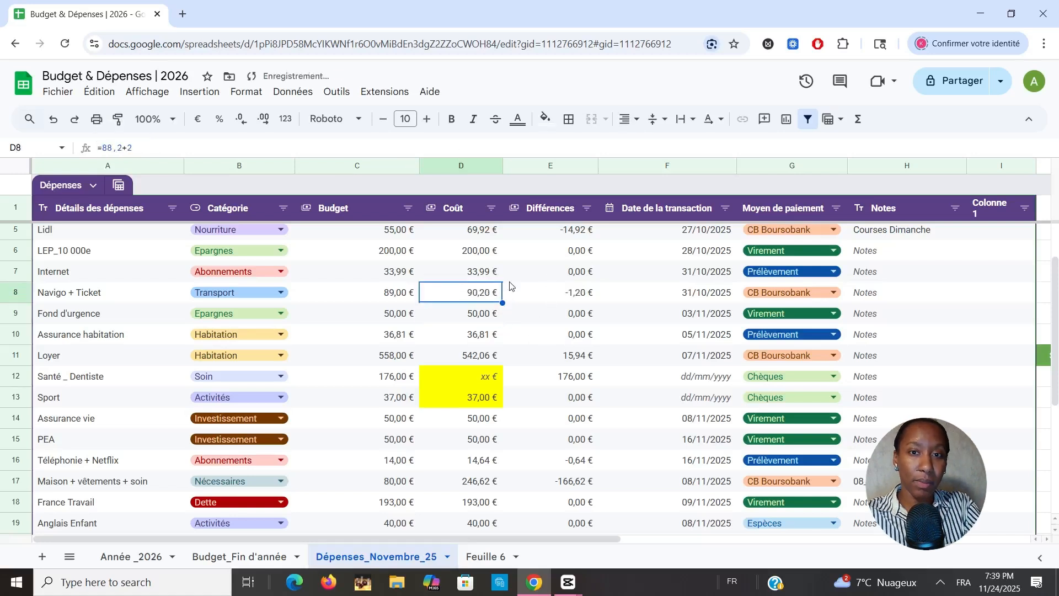
Step: Add 1,25 to the end of the Navigo + Ticket Coût formula
left_click(232, 147)
type("+")
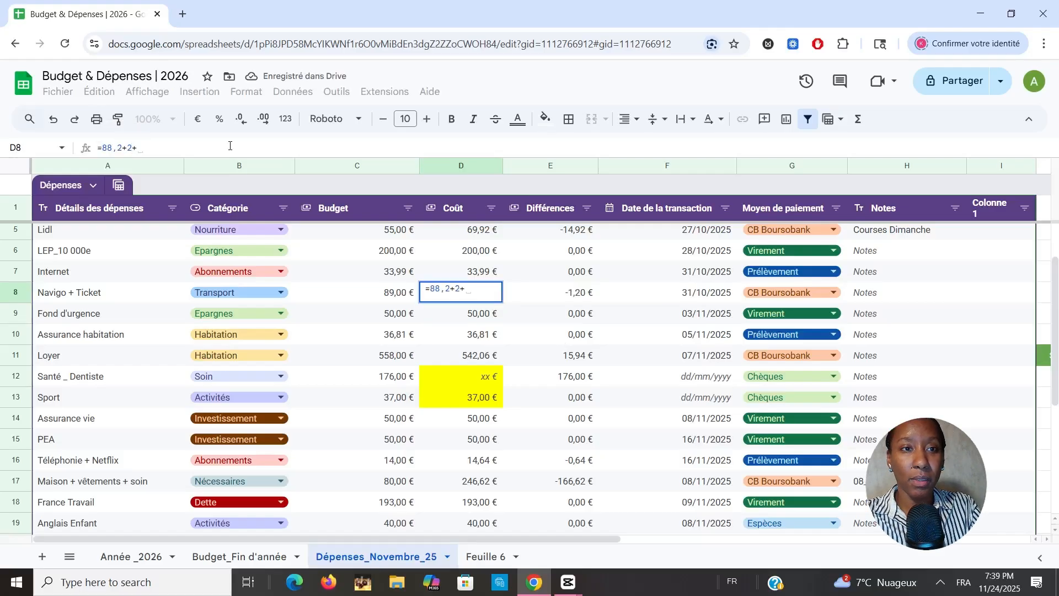
type("1,25")
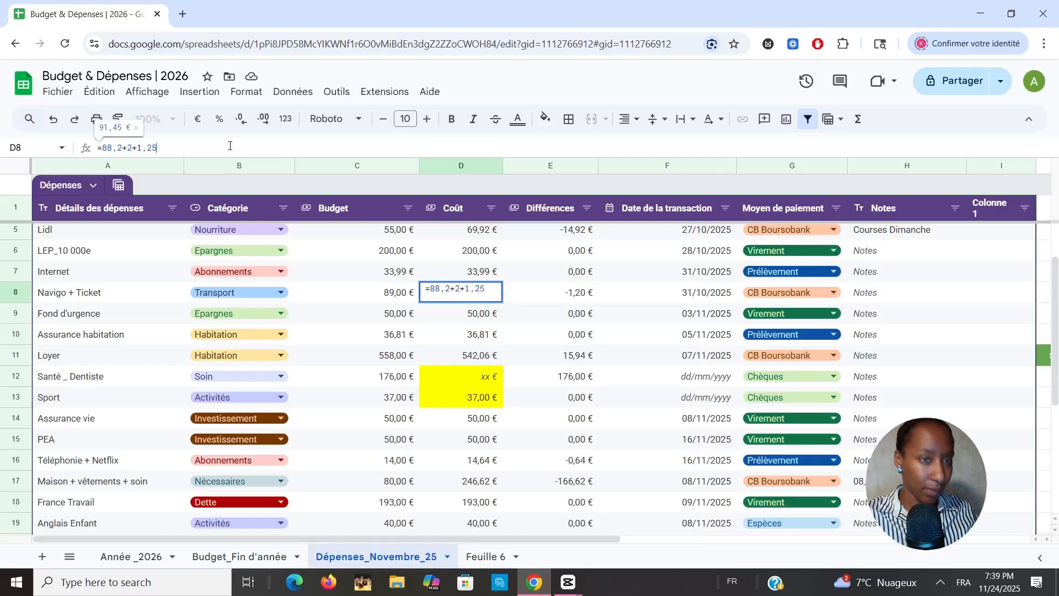
key("Return")
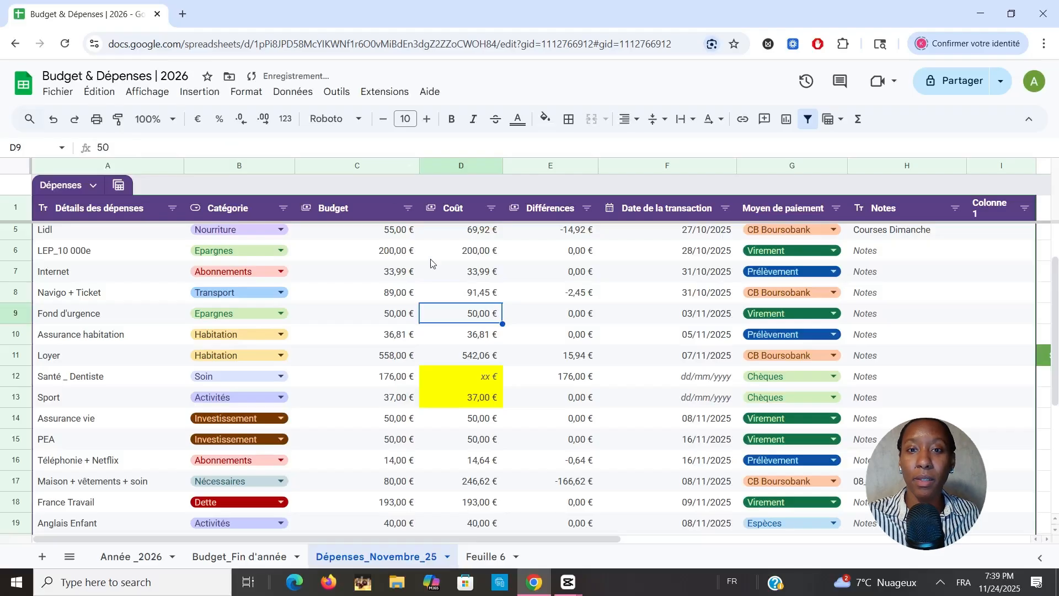
Step: Check the November expense totals, then inspect the November Solde fin de mois and Dépenses (prévues) formulas in the Budget_Fin d'année sheet
scroll(532, 309, "down", 4)
scroll(532, 309, "down", 1)
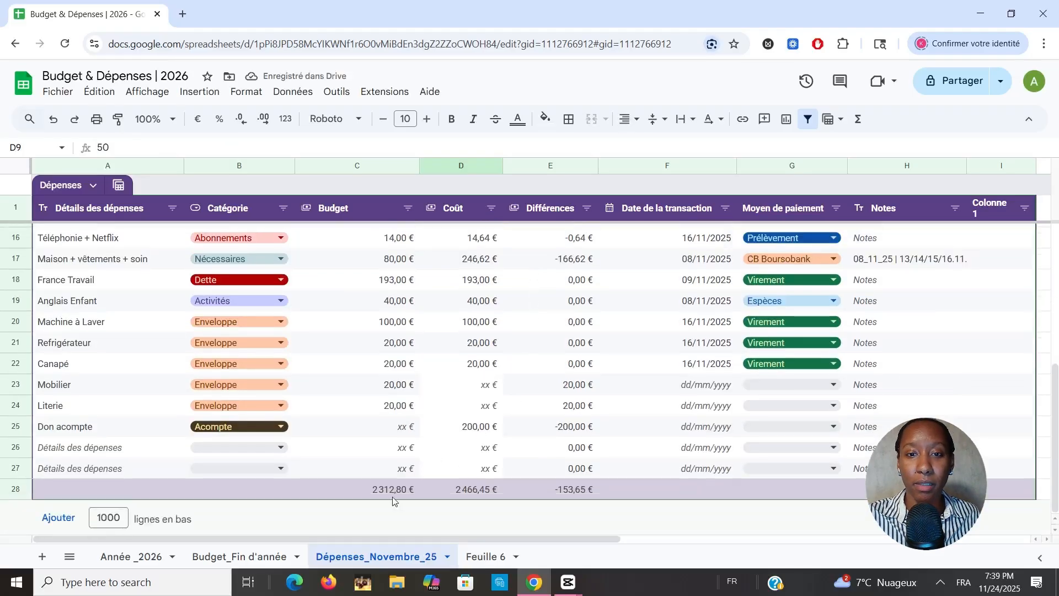
left_click(237, 551)
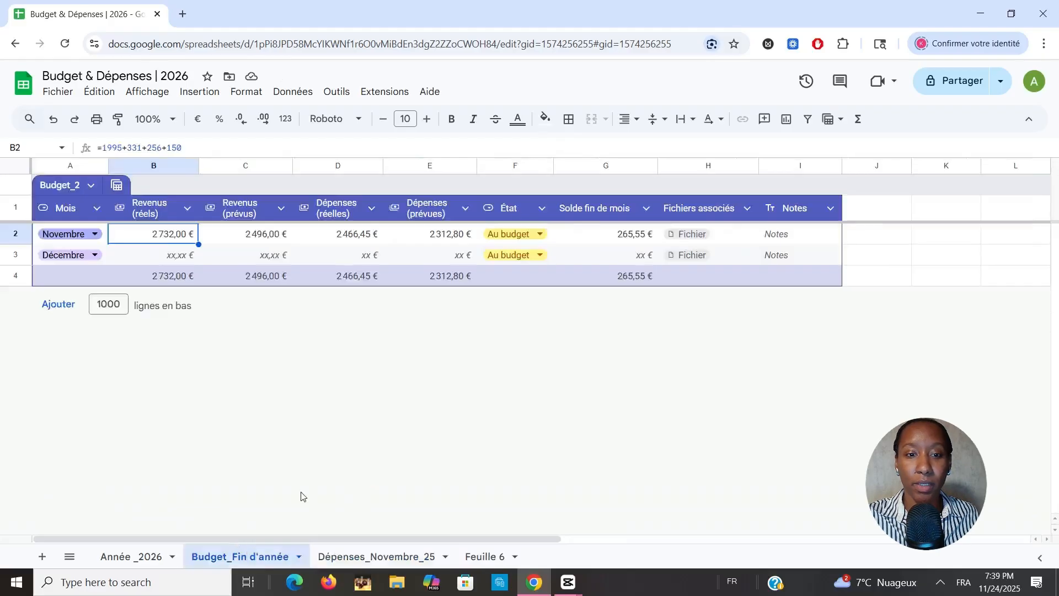
left_click(634, 233)
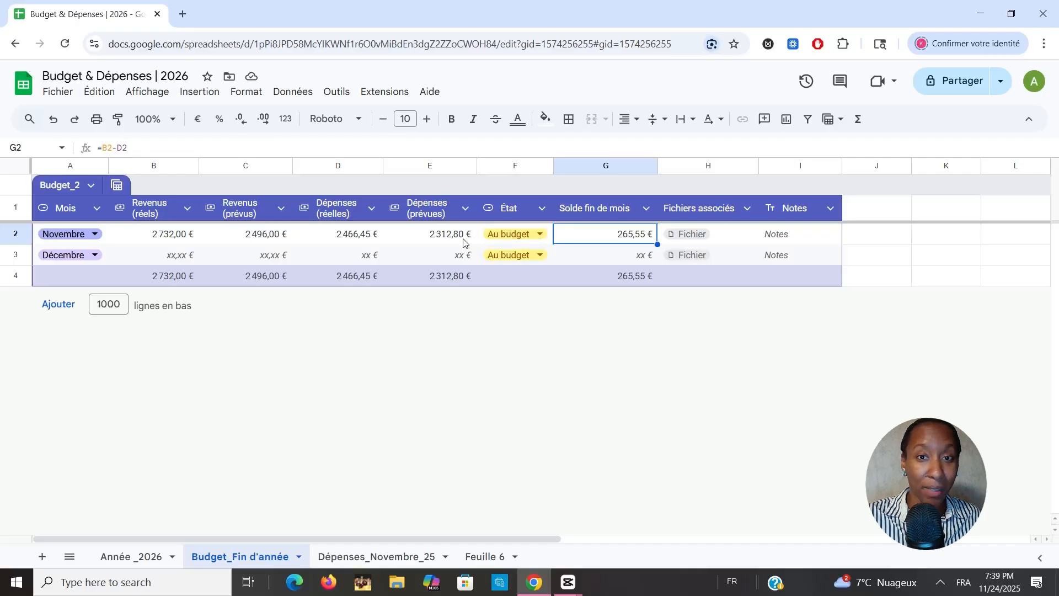
left_click(422, 237)
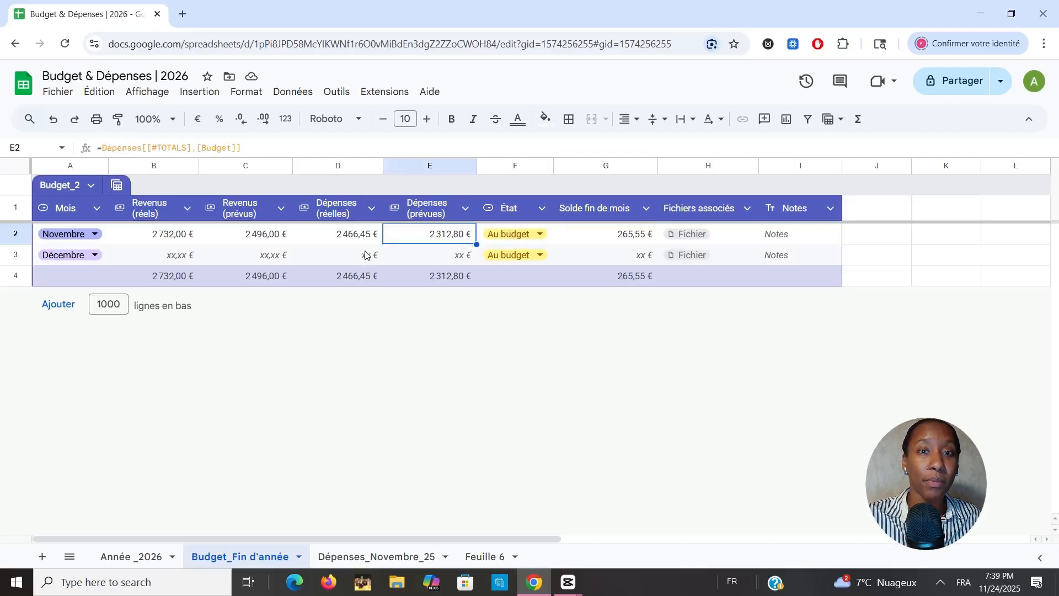
left_click(208, 148)
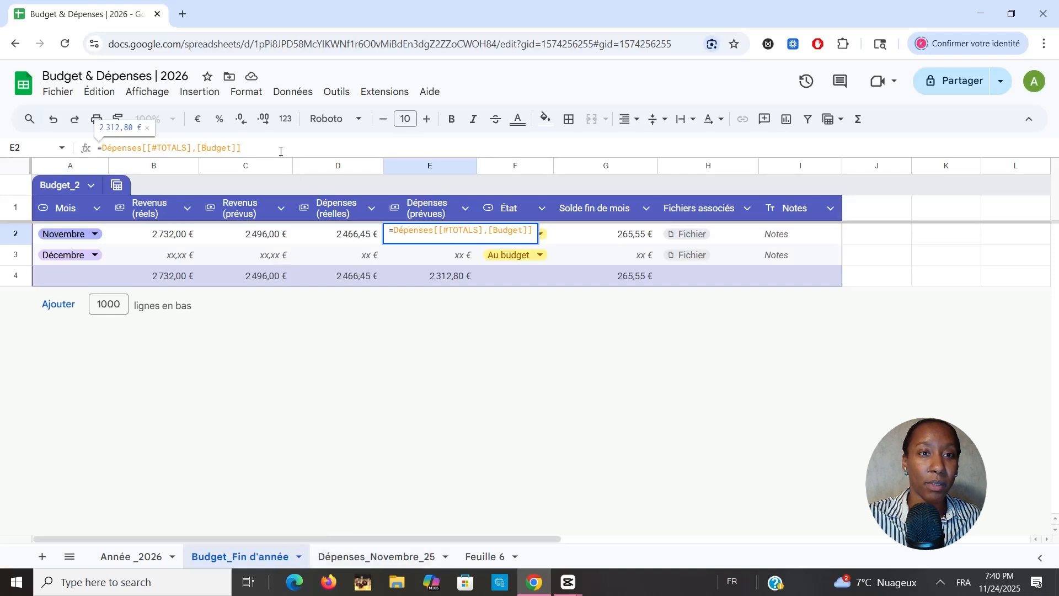
Step: Inspect the Budget and Coût total formulas in the last row of the Dépenses_Novembre_25 sheet
left_click(352, 560)
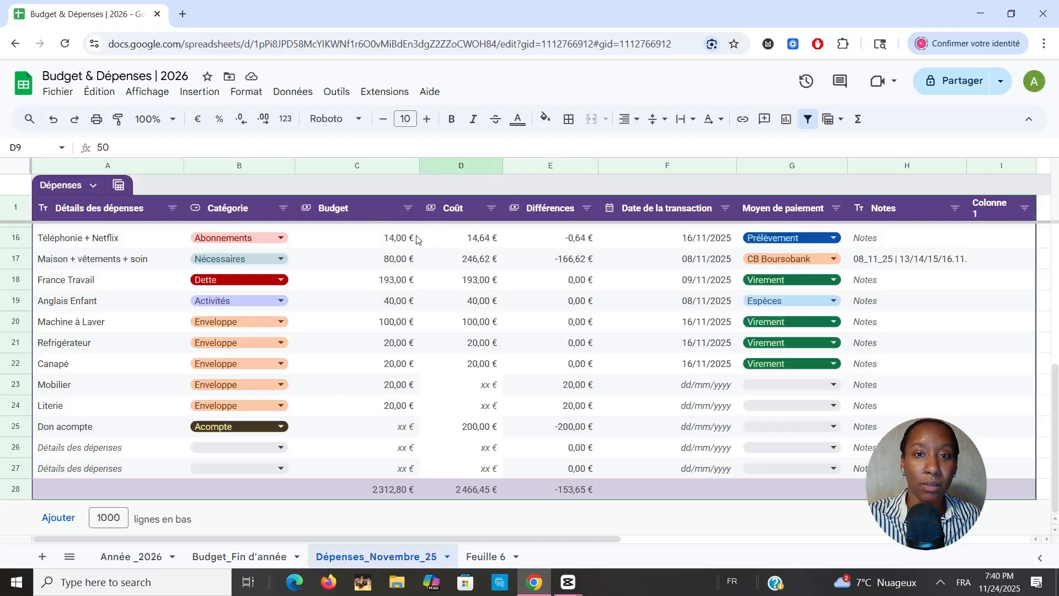
left_click(386, 496)
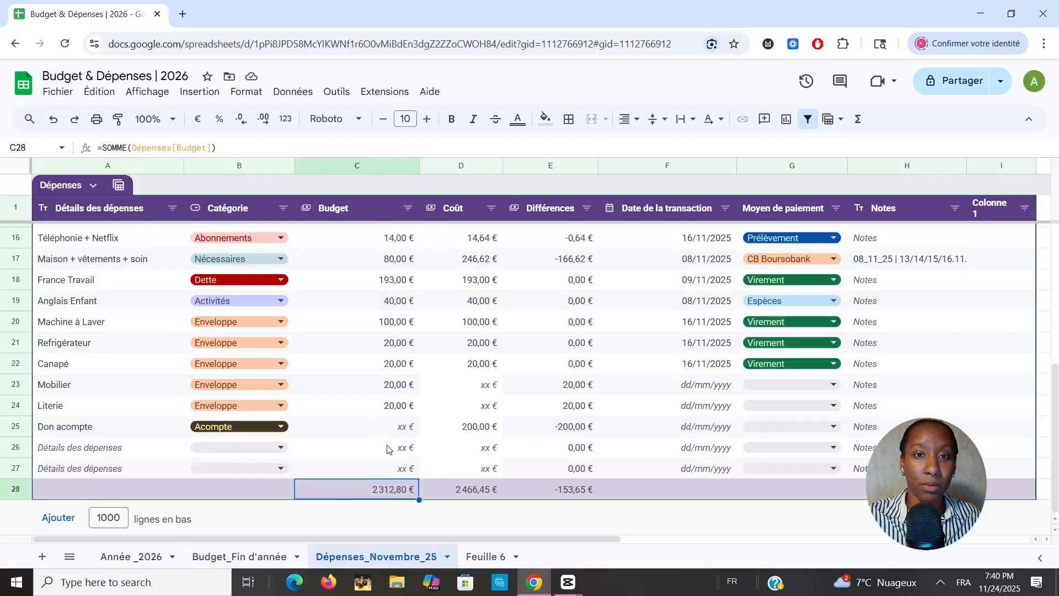
left_click(456, 489)
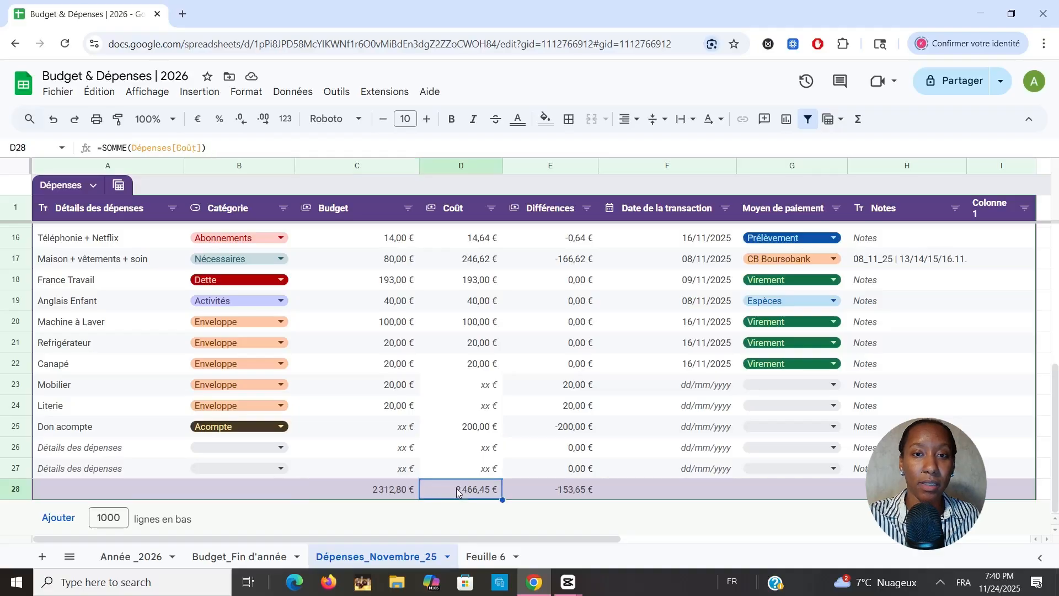
Step: Examine the November Dépenses (réelles) formula and the cells used by Solde fin de mois in the Budget_Fin d'année sheet
left_click(258, 558)
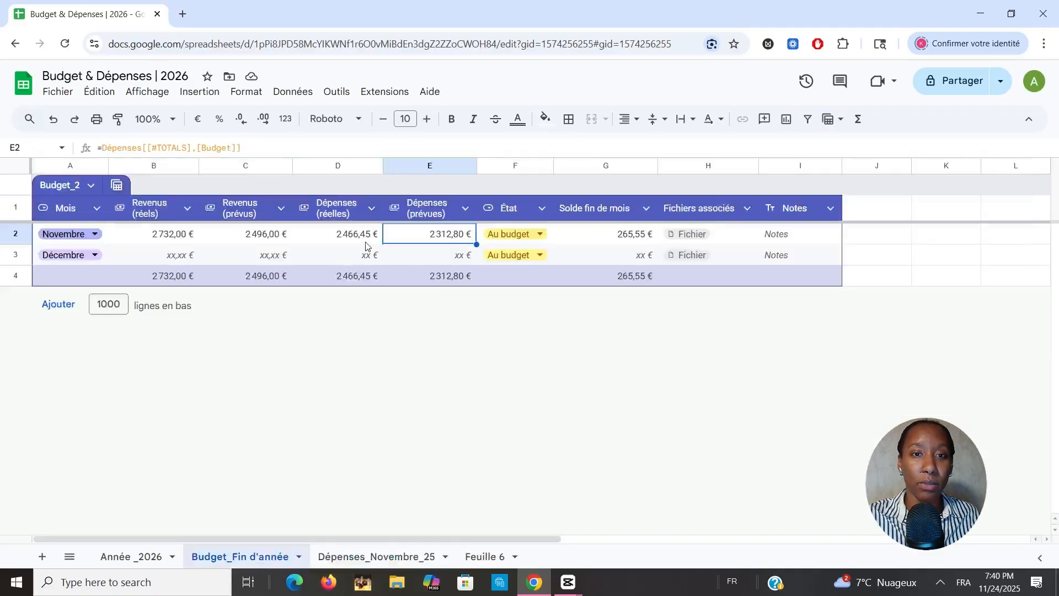
left_click(356, 234)
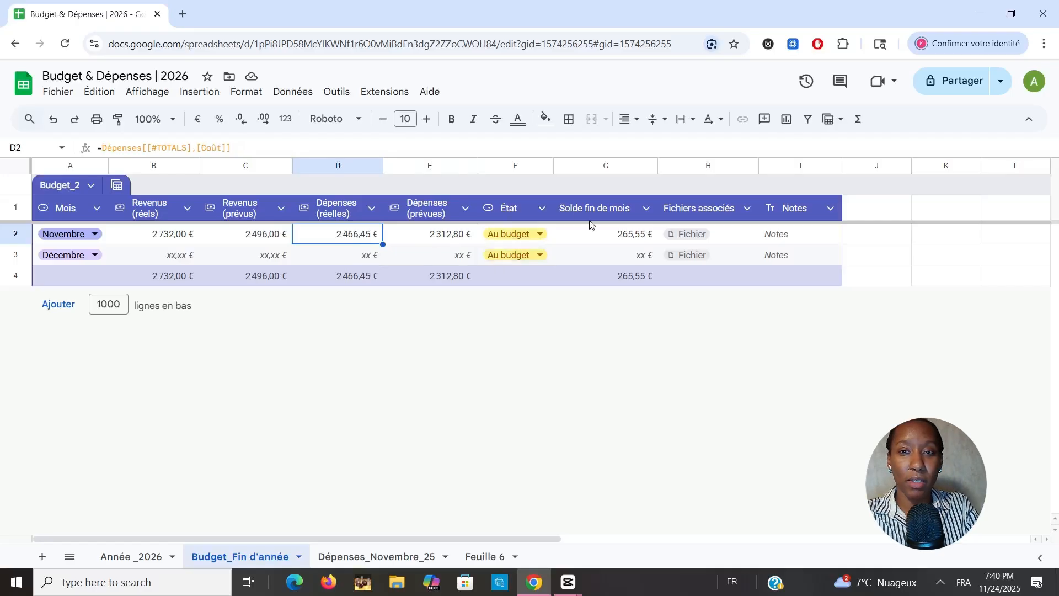
left_click(595, 235)
left_click(107, 148)
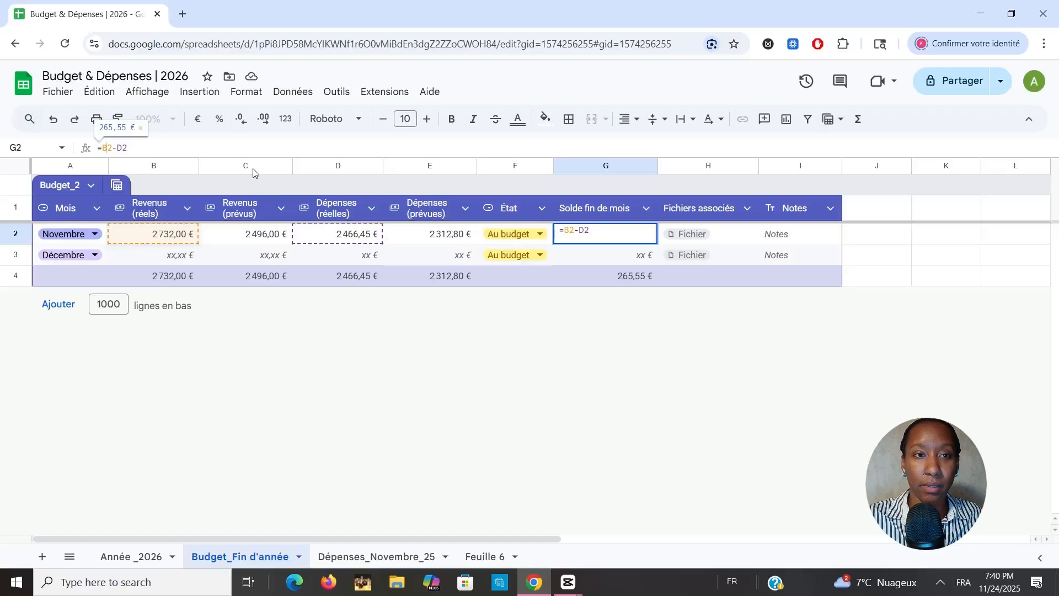
key("Return")
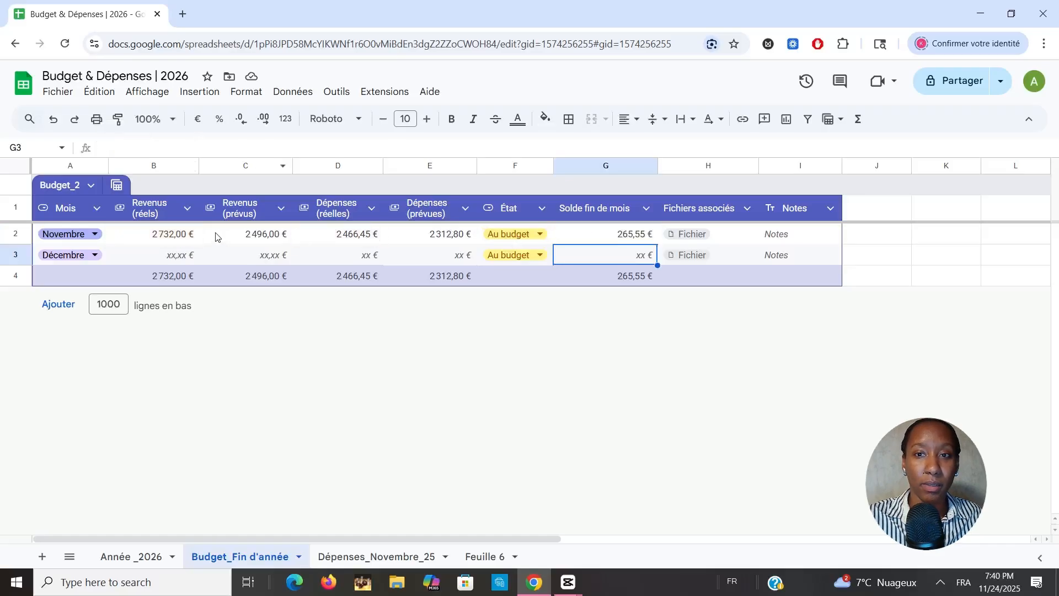
Step: Remove the 256 amount from November's Revenus (réels) formula, leaving =1995+331+150, and dismiss the autofill suggestion for Décembre
left_click(176, 232)
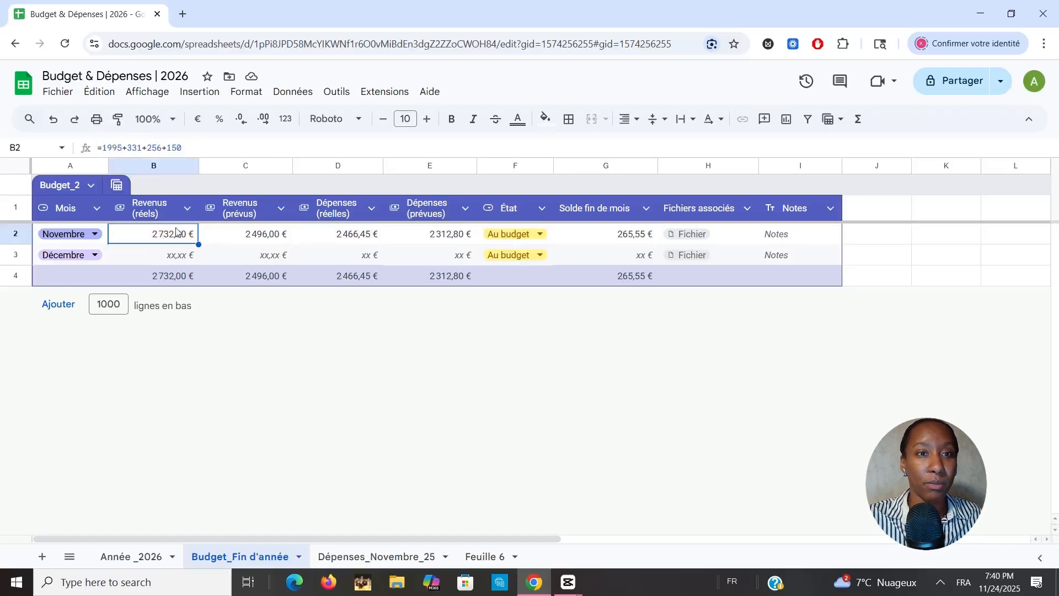
left_click(161, 148)
key("BackSpace")
key("BackSpace")
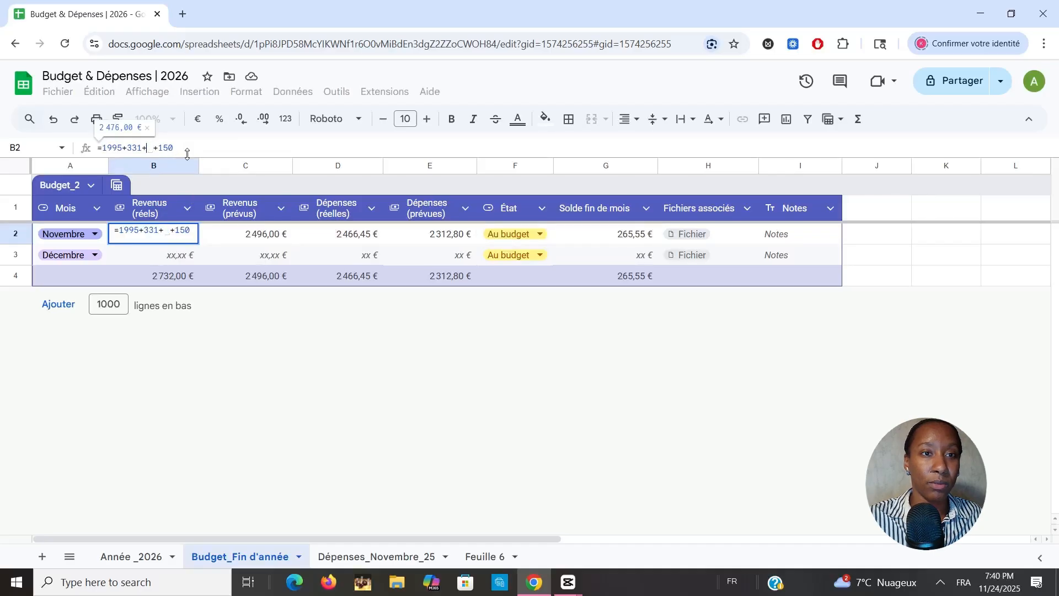
key("BackSpace")
key("BackSpace")
key("Return")
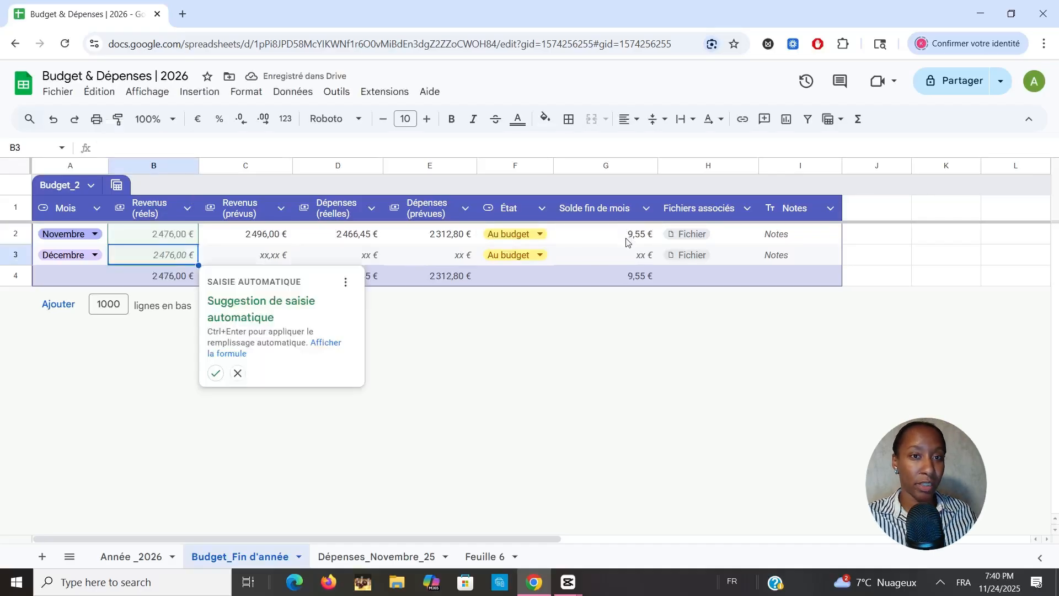
left_click(237, 374)
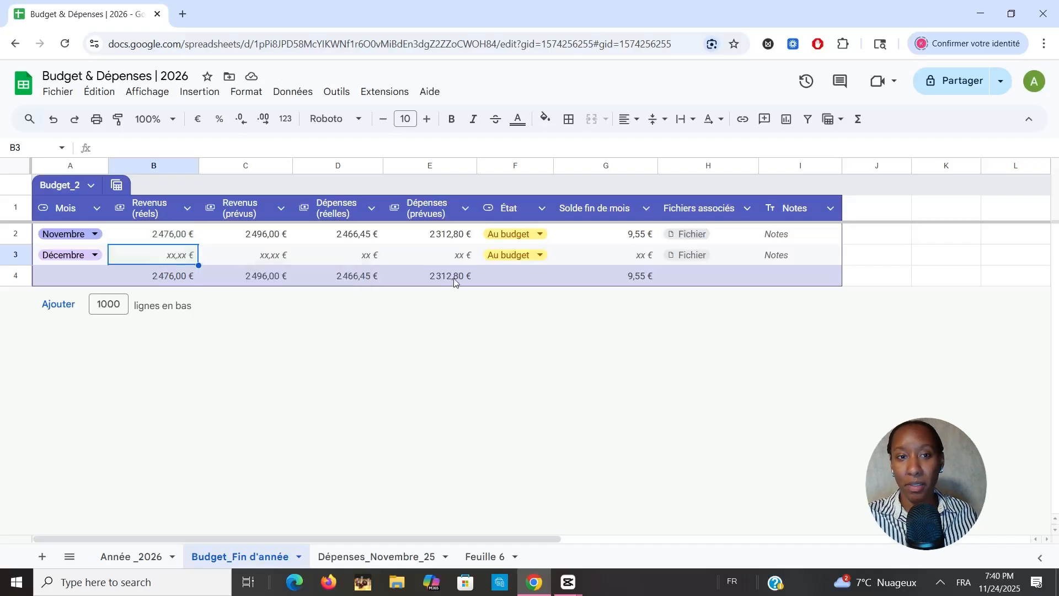
left_click(187, 241)
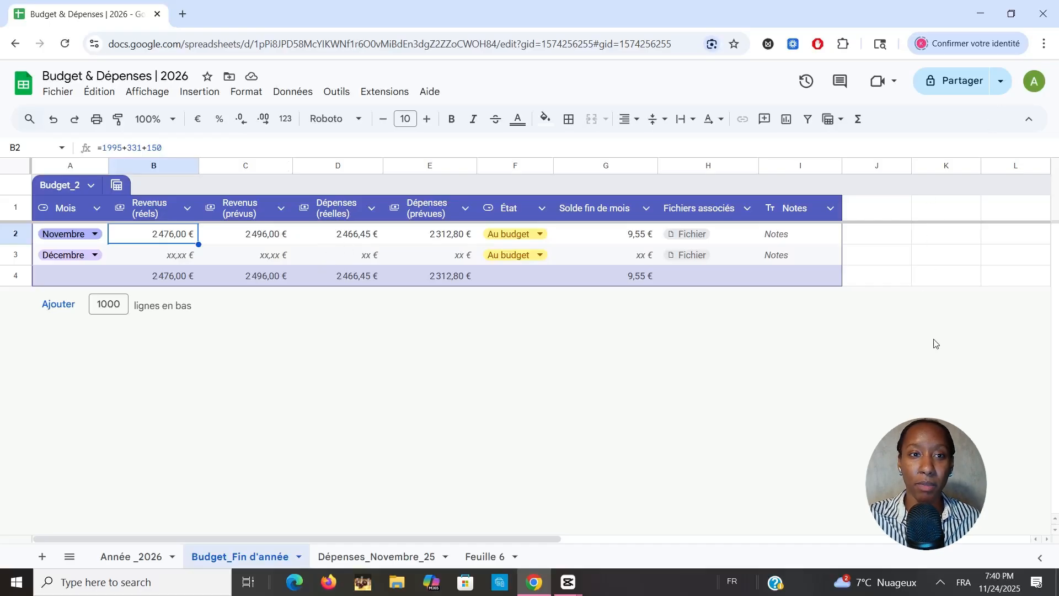
Step: Review the whole Différences column in the Dépenses_Novembre_25 sheet, up to the first expense row
left_click(349, 561)
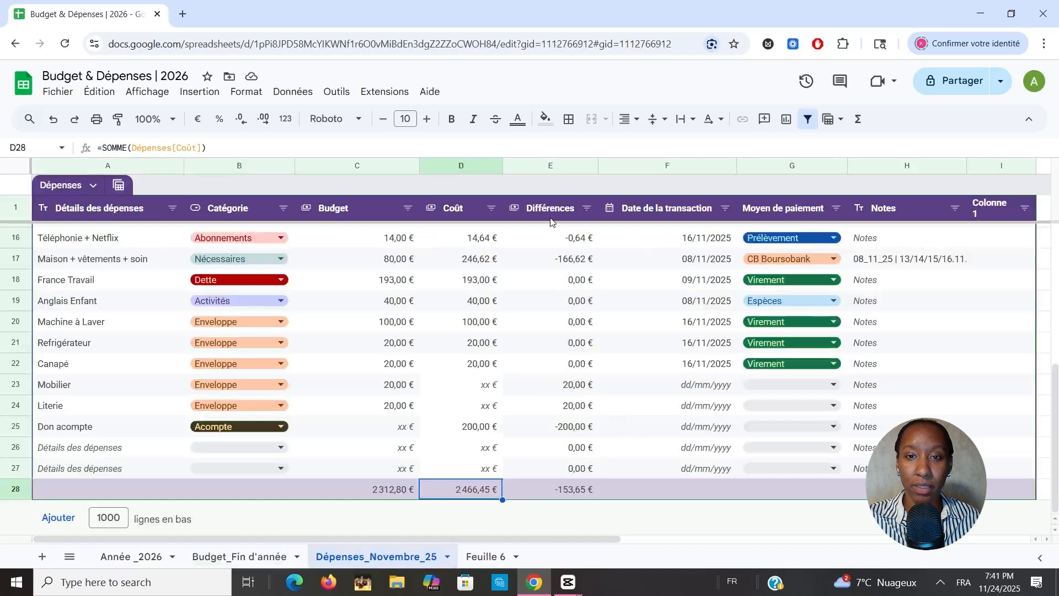
left_click(571, 166)
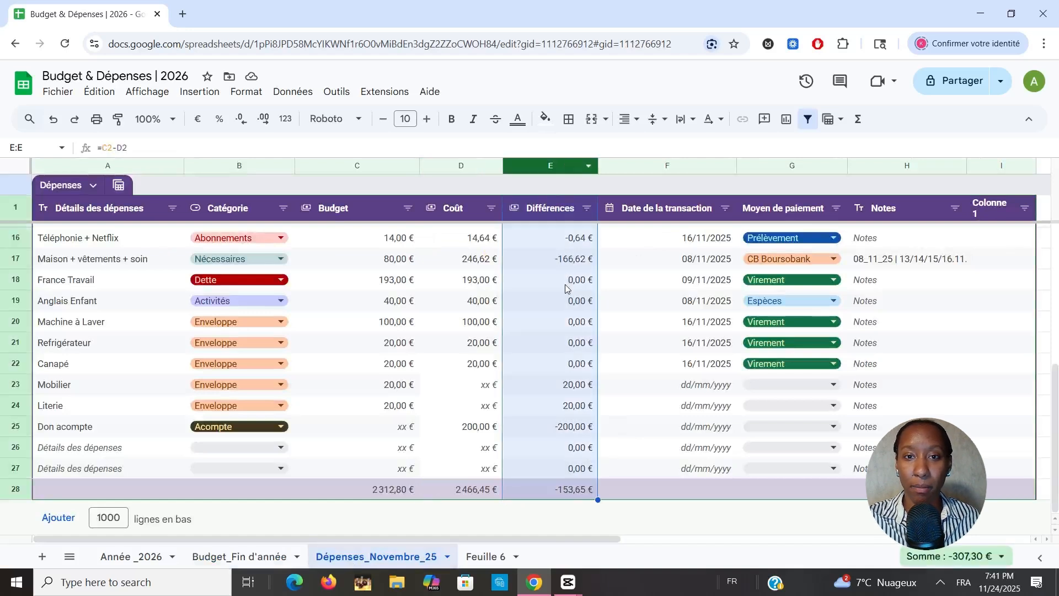
scroll(565, 285, "up", 2)
scroll(565, 287, "up", 5)
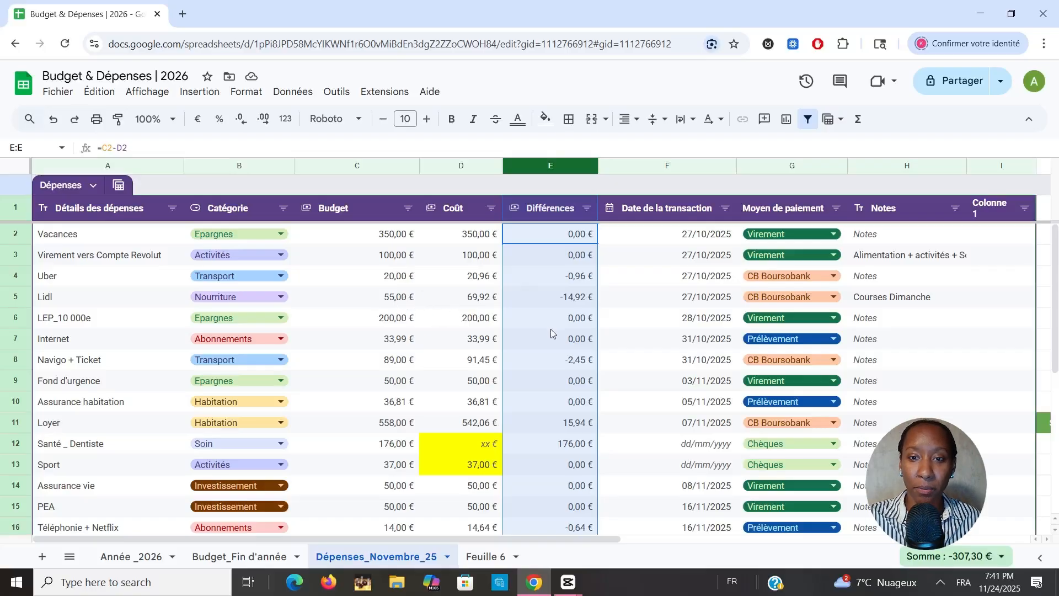
Step: Fill the Santé _ Dentiste row from Détails des dépenses to Notes with dark red and set its text colour to white
scroll(550, 328, "down", 3)
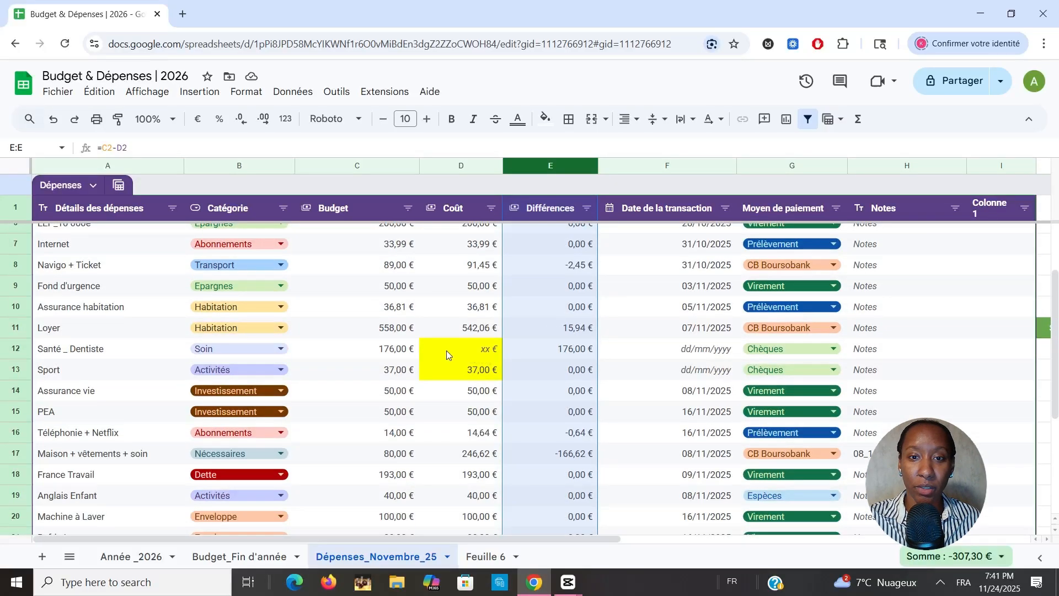
left_click_drag(109, 353, 855, 349)
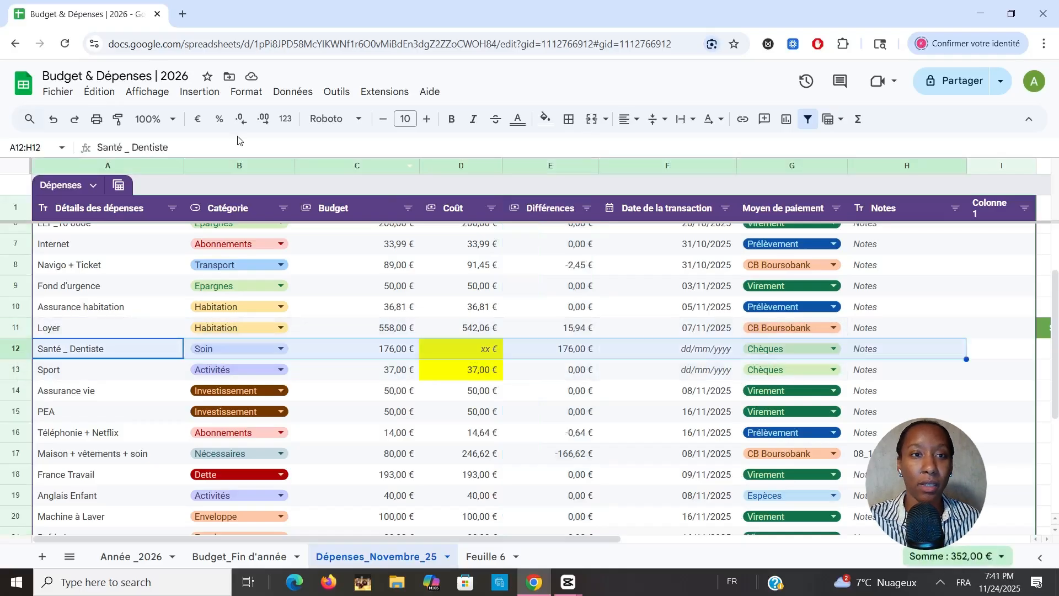
left_click(546, 123)
left_click(560, 189)
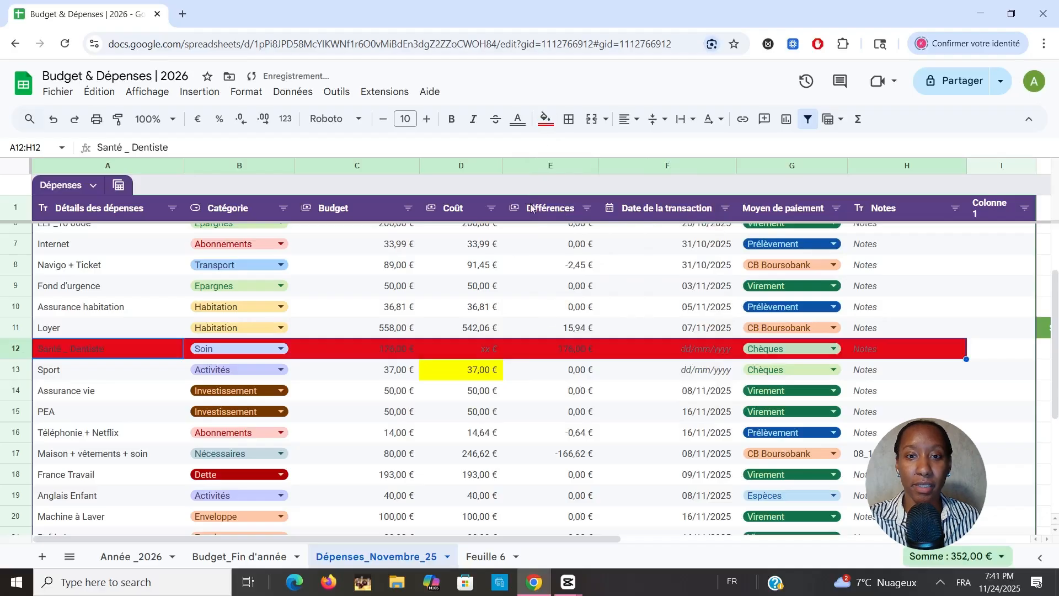
left_click(546, 119)
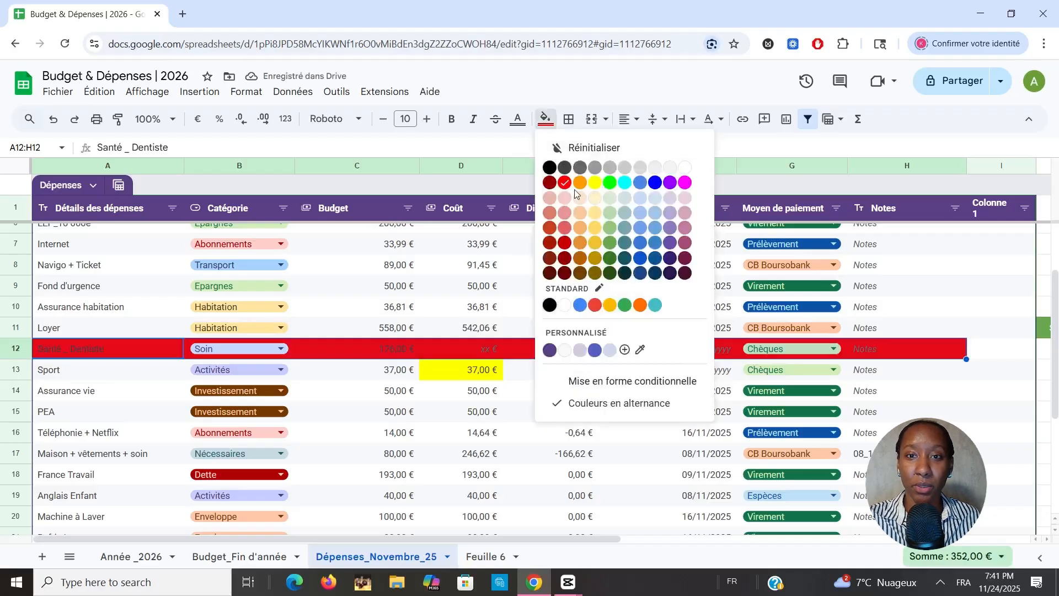
left_click(565, 228)
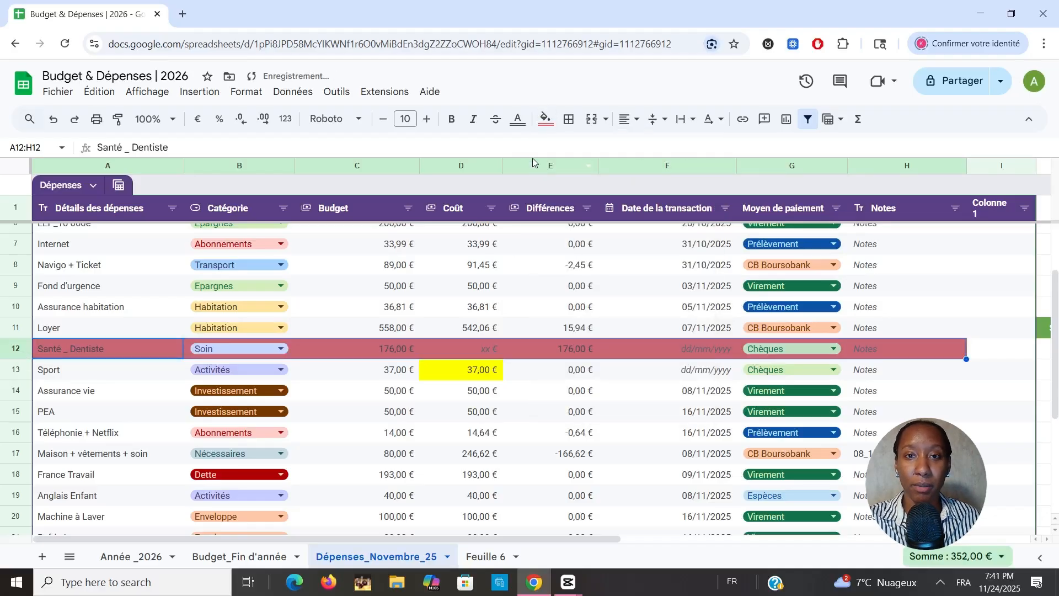
left_click(546, 119)
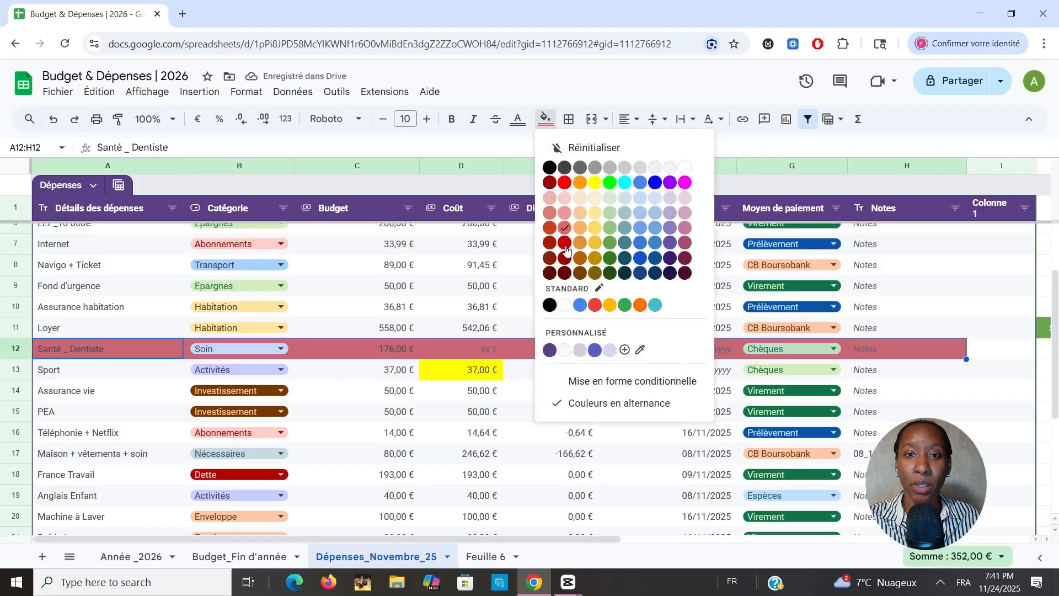
left_click(565, 244)
left_click(545, 119)
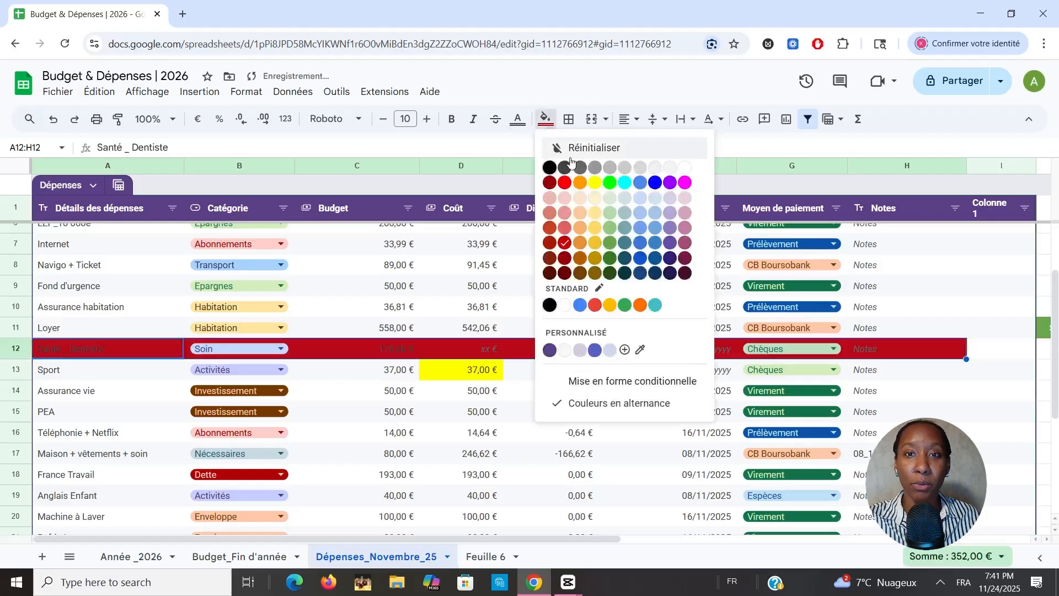
left_click(518, 119)
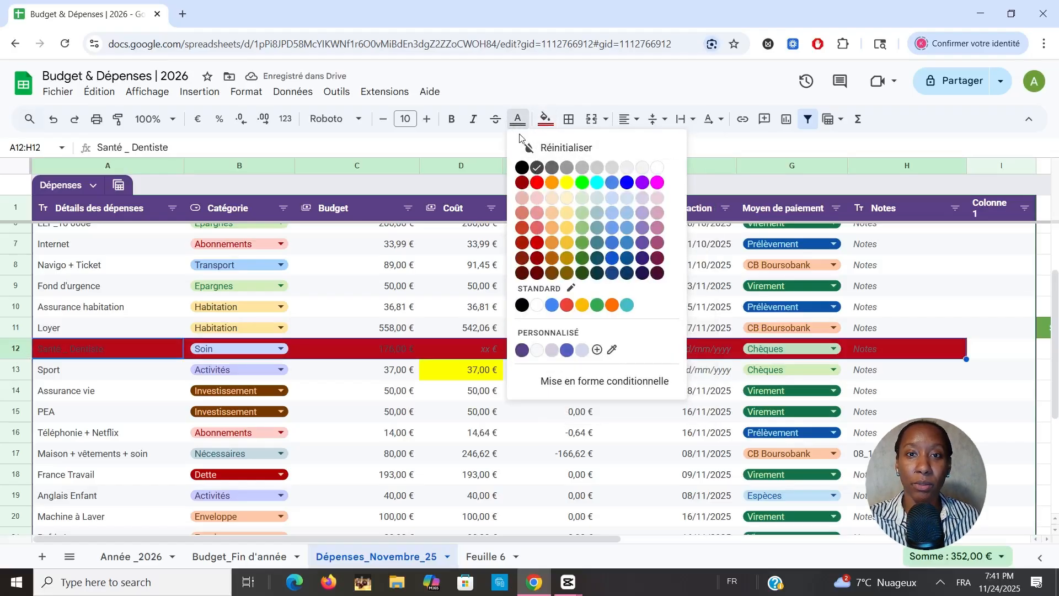
left_click(657, 168)
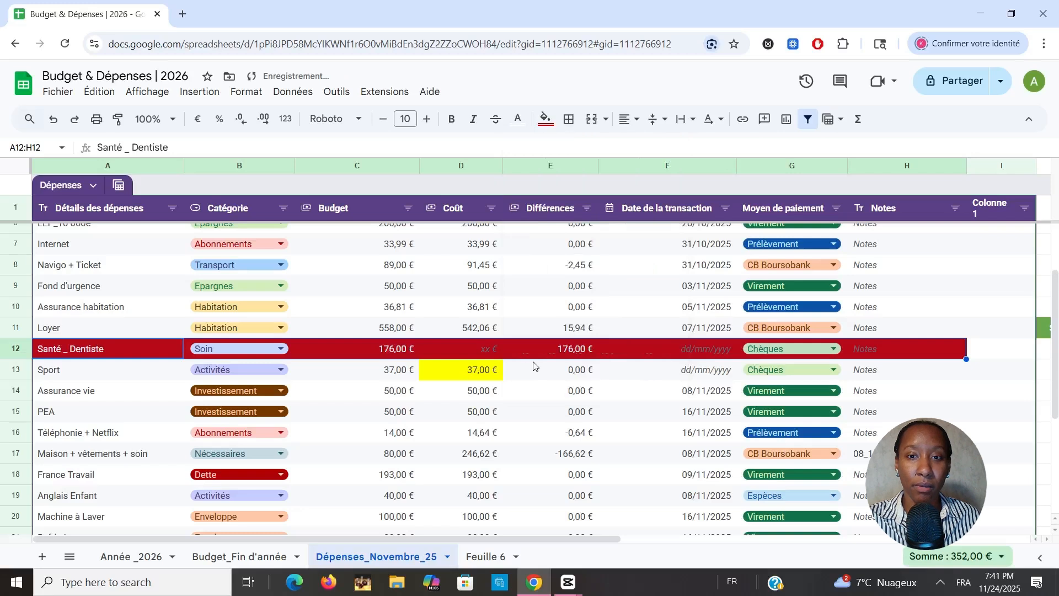
Step: Replace the yellow fill of the Sport row's Coût cell with white
left_click(482, 375)
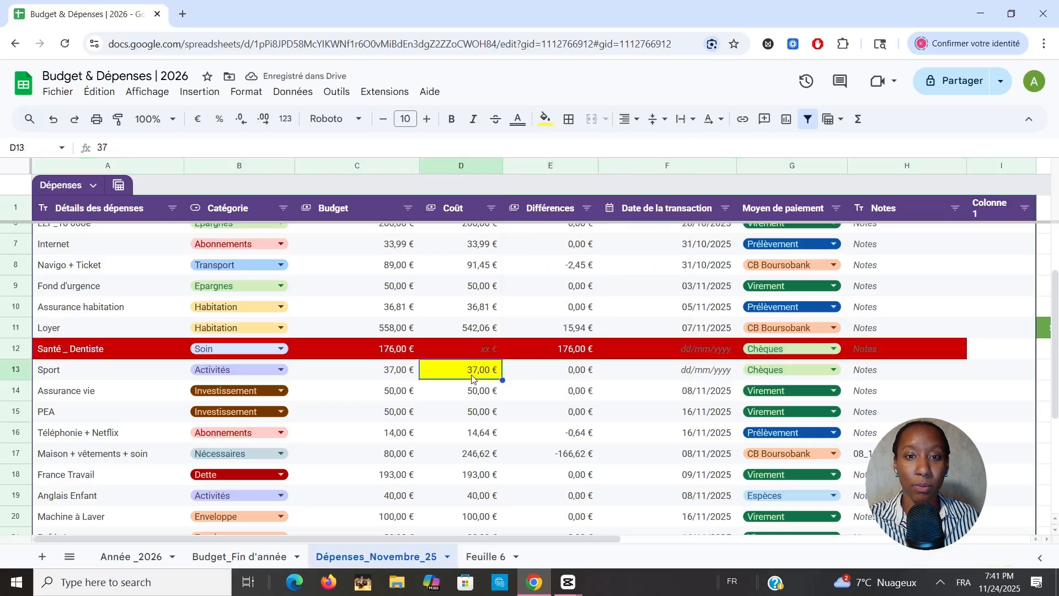
left_click(546, 120)
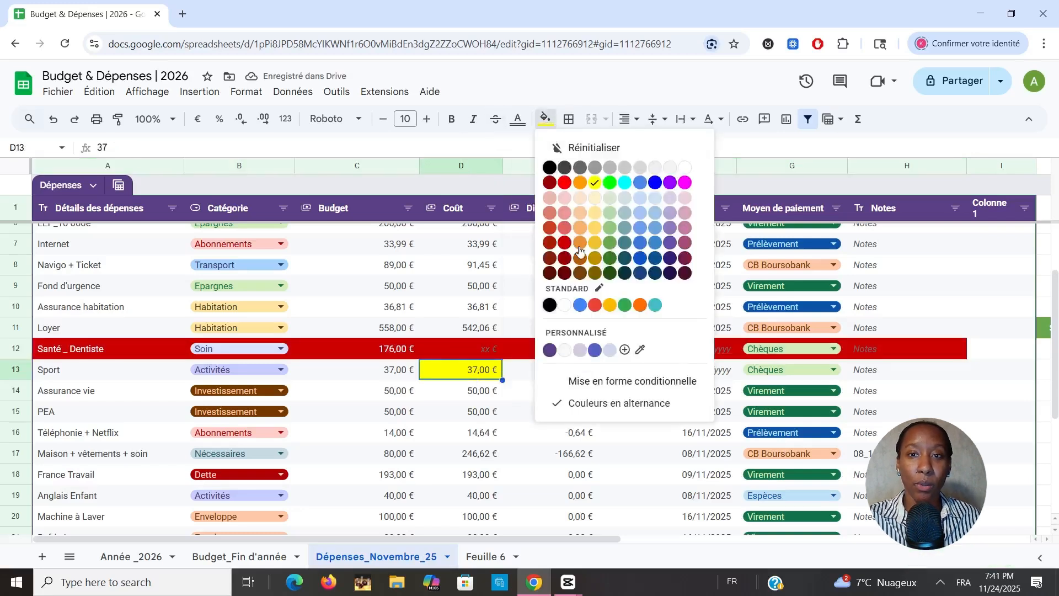
left_click(685, 168)
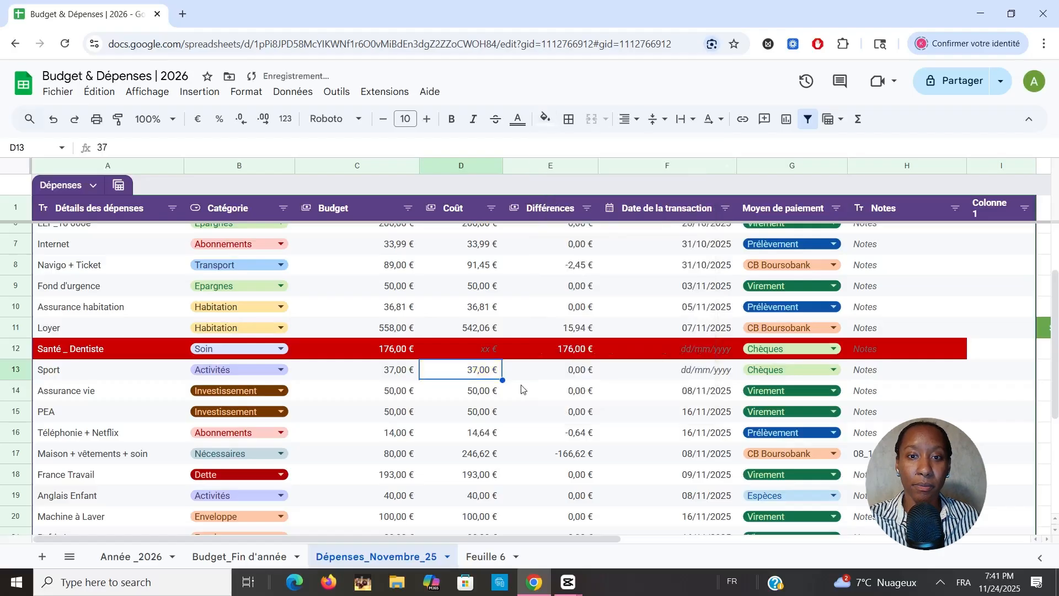
Step: Set the Sport expense's transaction date to 20/11/2025
left_click(515, 455)
scroll(516, 455, "down", 3)
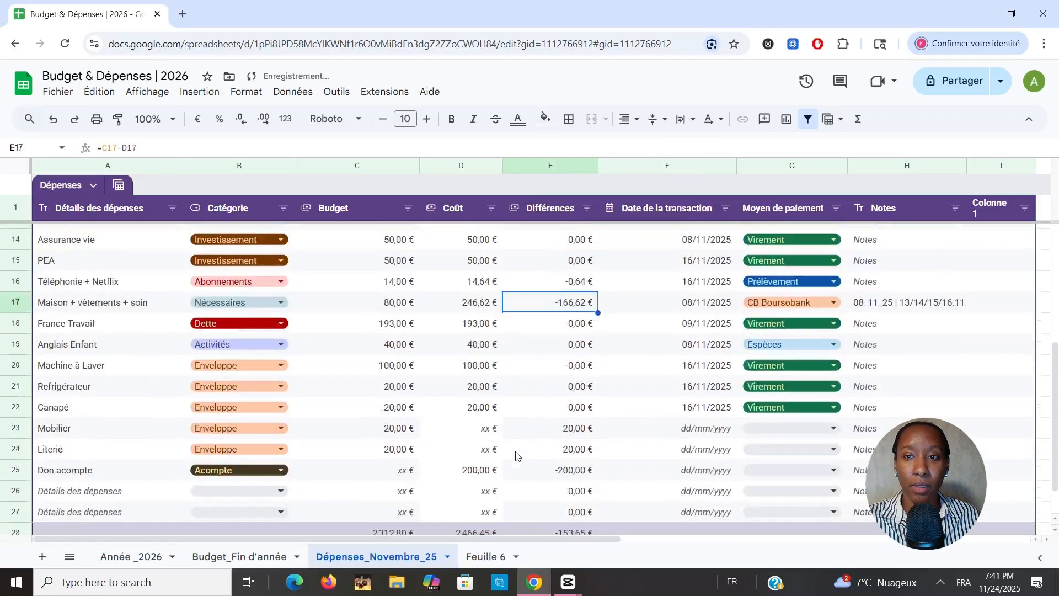
scroll(516, 455, "up", 1)
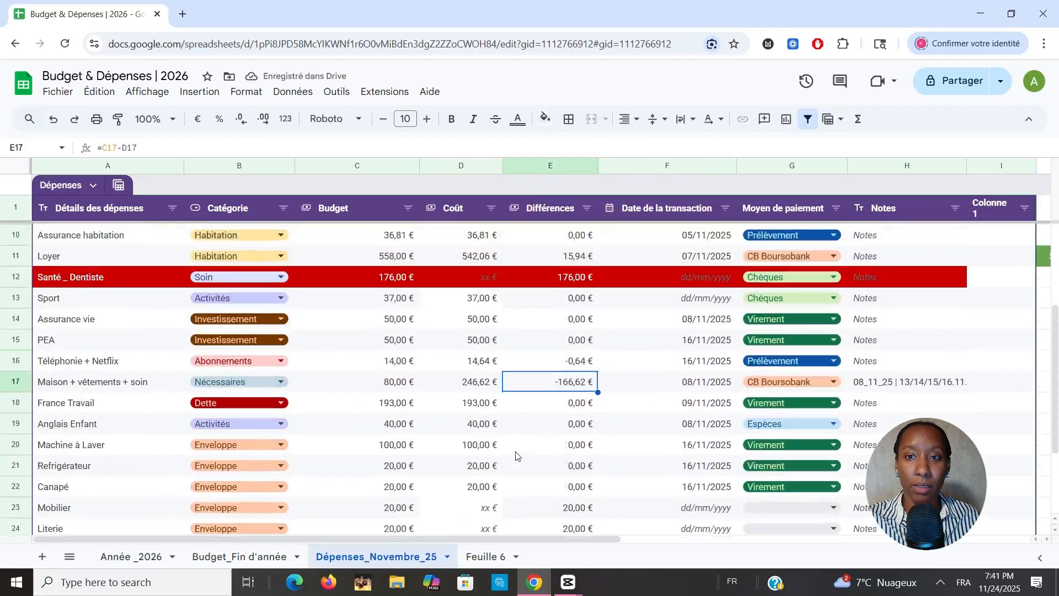
left_click(715, 300)
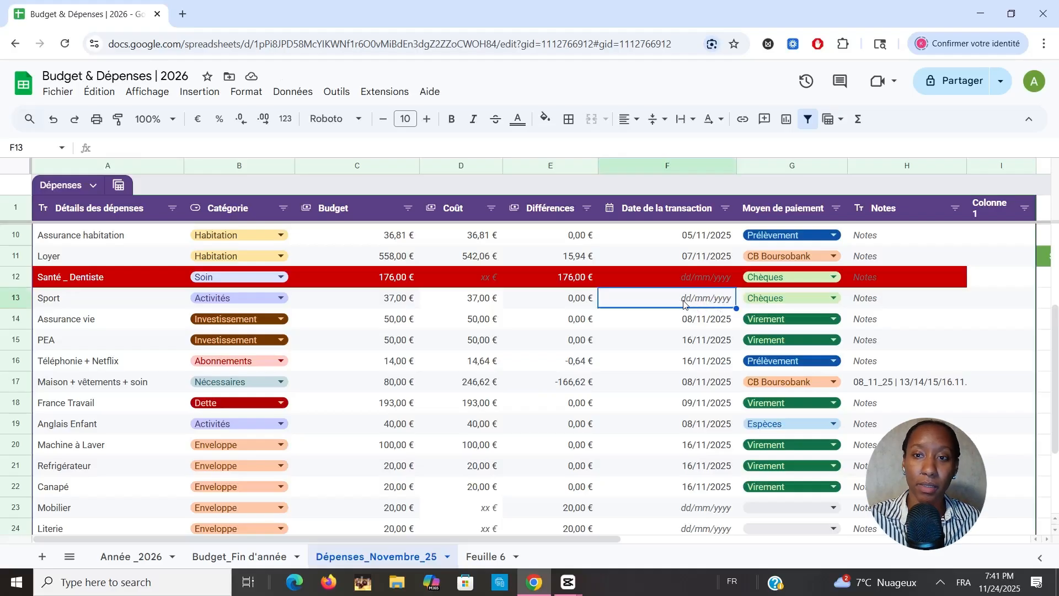
double_click(703, 304)
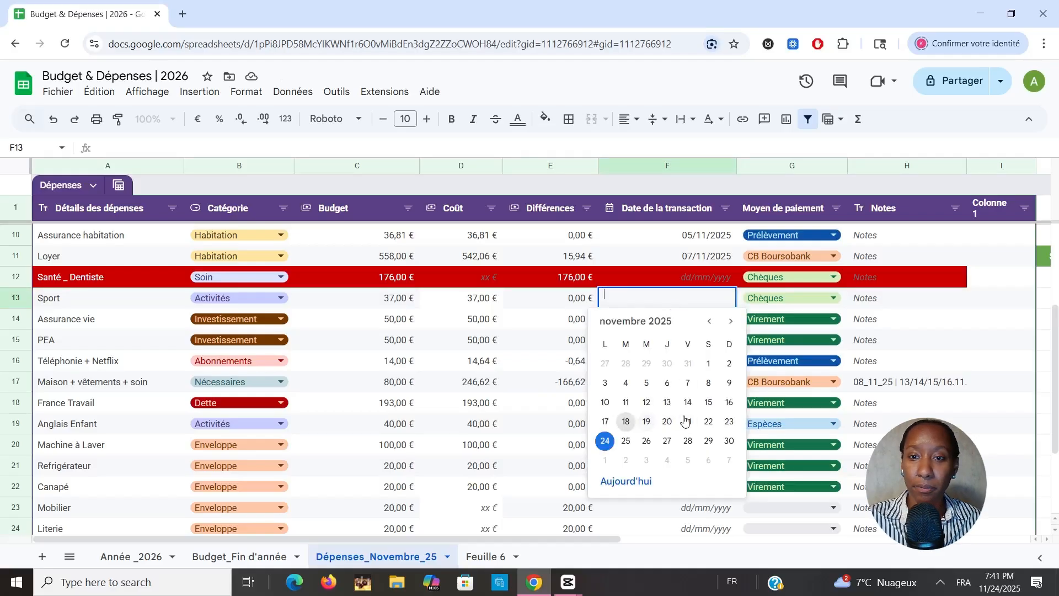
left_click(667, 424)
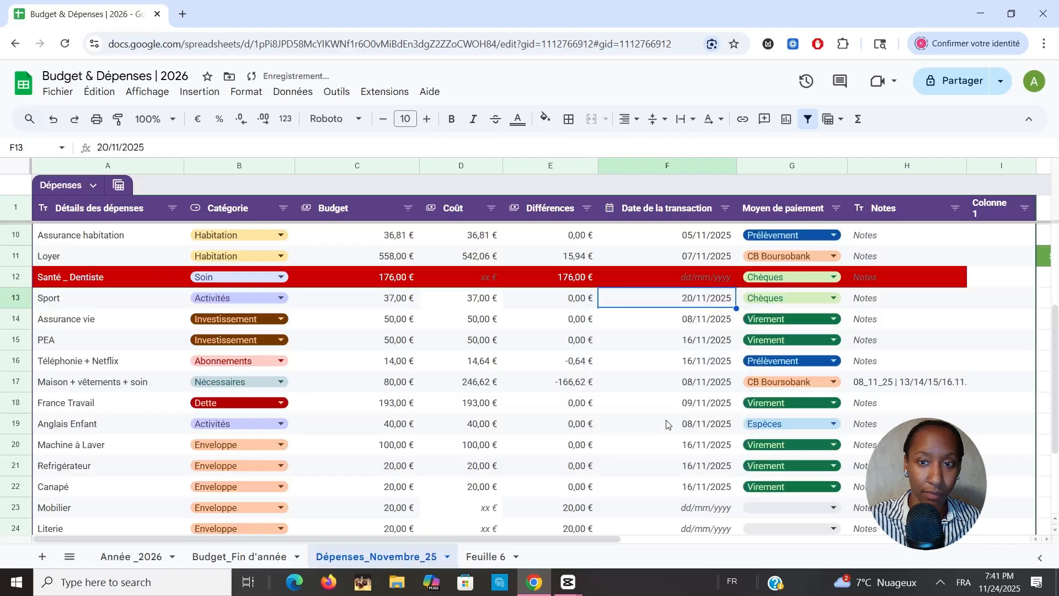
Step: Append " | 21/22/23/24/11" to the existing note of the Maison + vêtements + soin expense
left_click(877, 386)
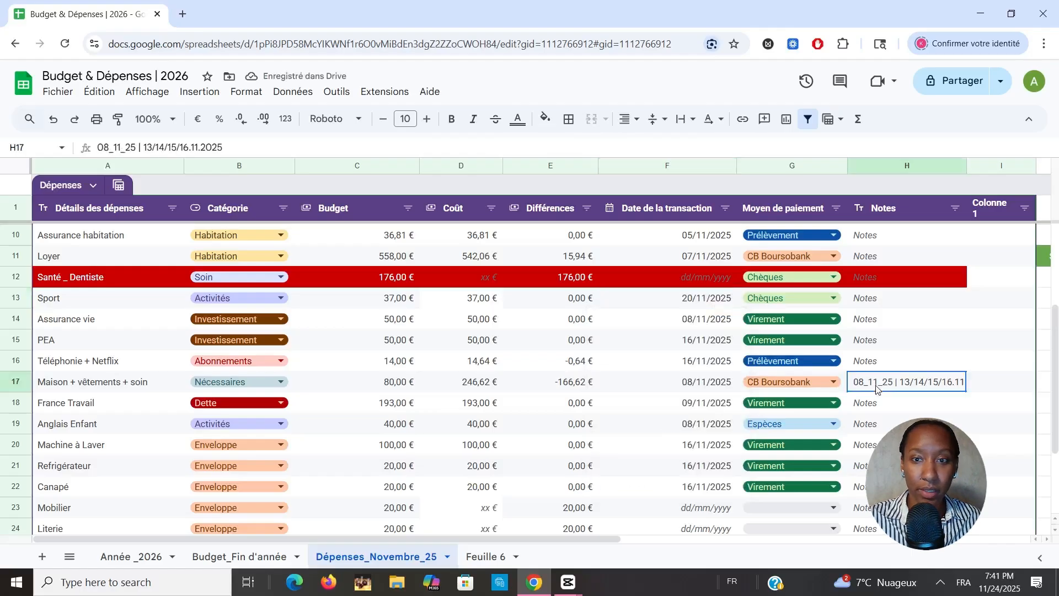
left_click(256, 146)
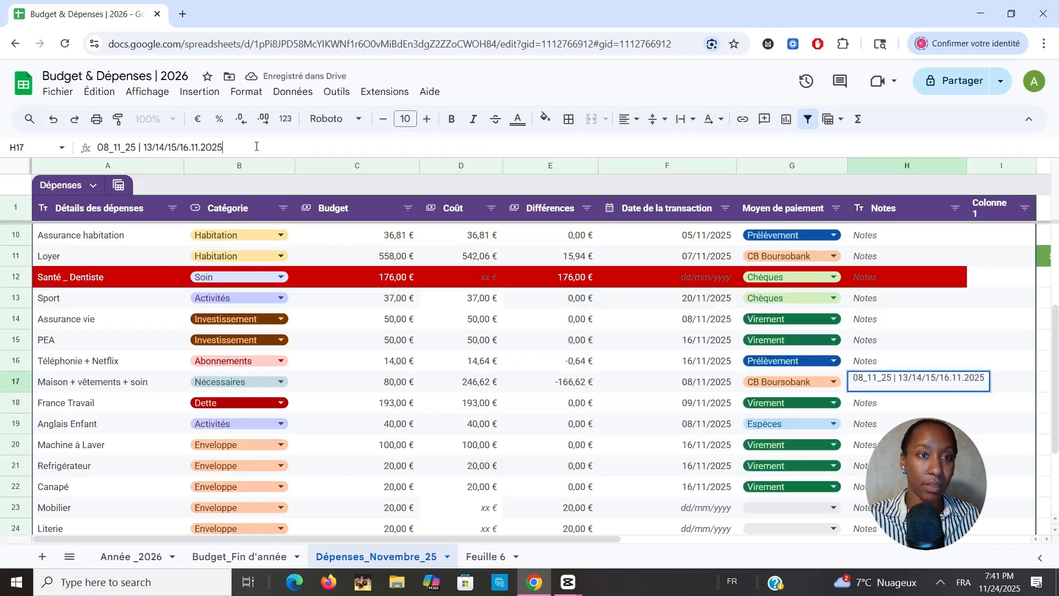
type("|")
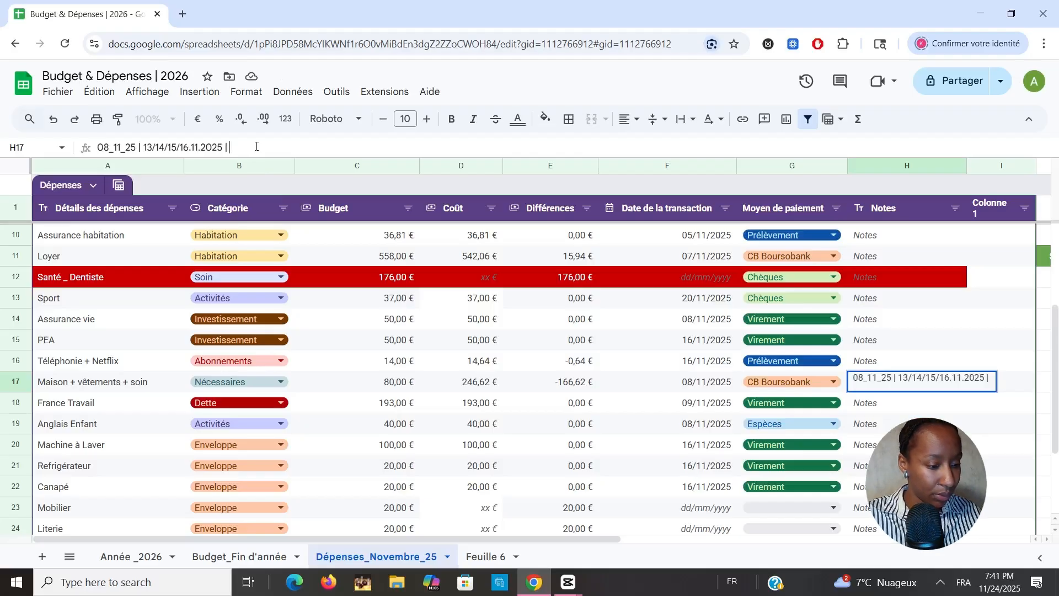
type(" 21")
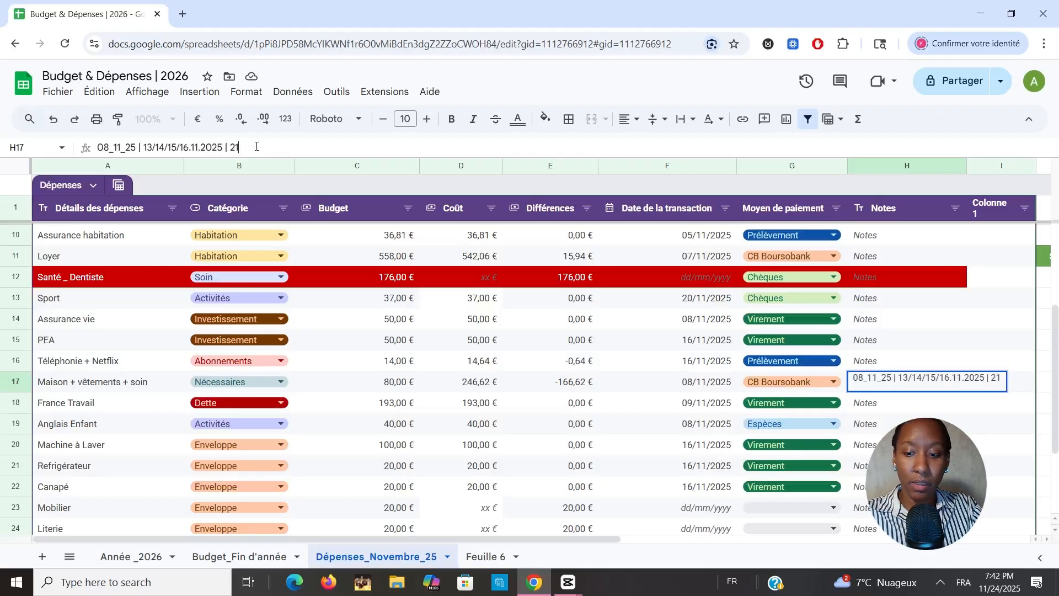
type("/22/")
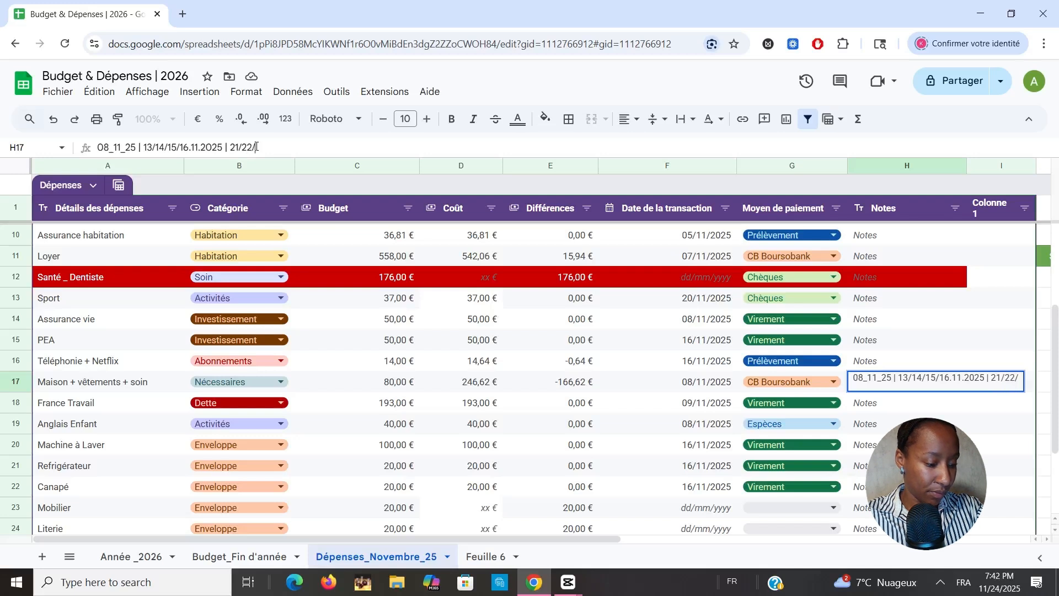
type("23/")
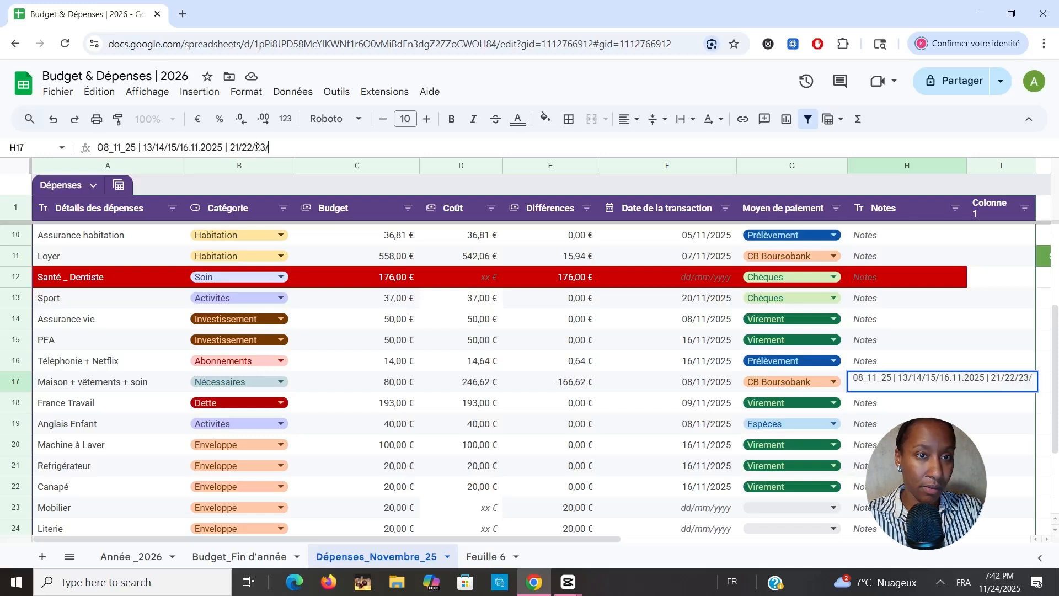
type("24")
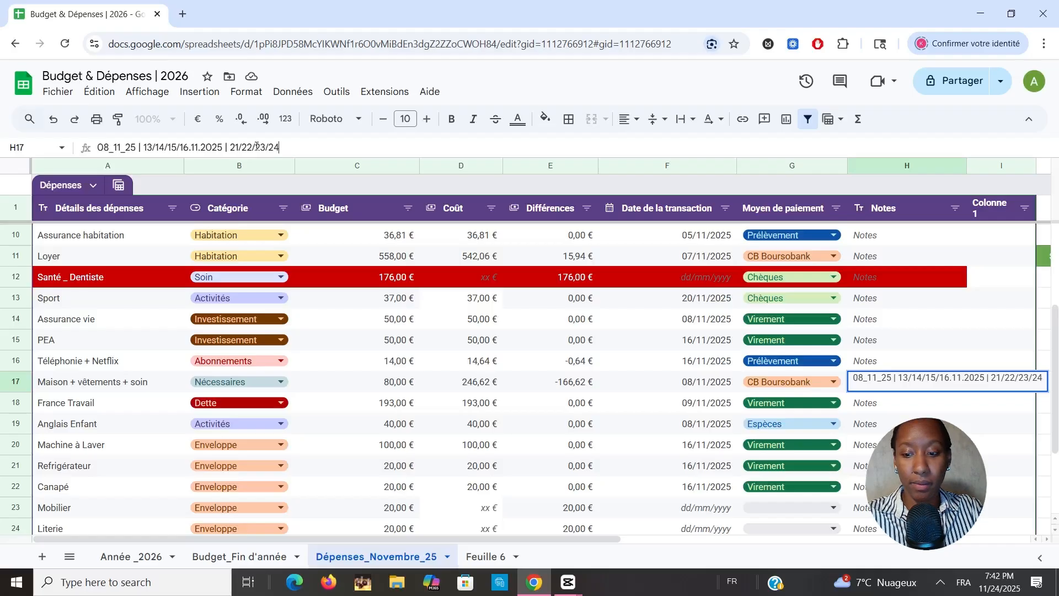
type("/11")
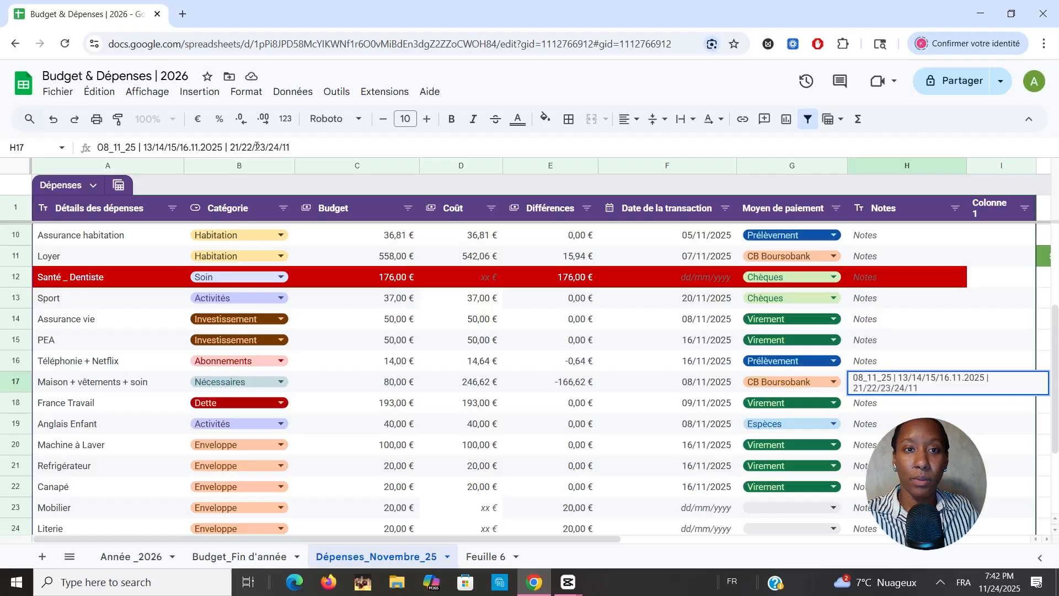
key("Return")
Step: Enter "Utilisé" as the note of the Refrigérateur expense
scroll(543, 300, "down", 3)
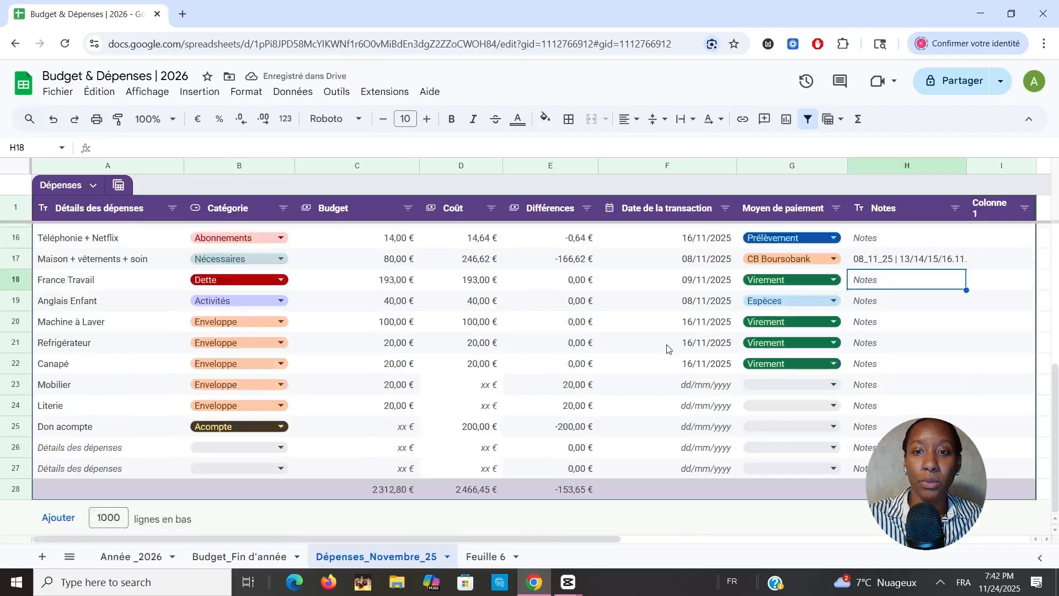
left_click(704, 348)
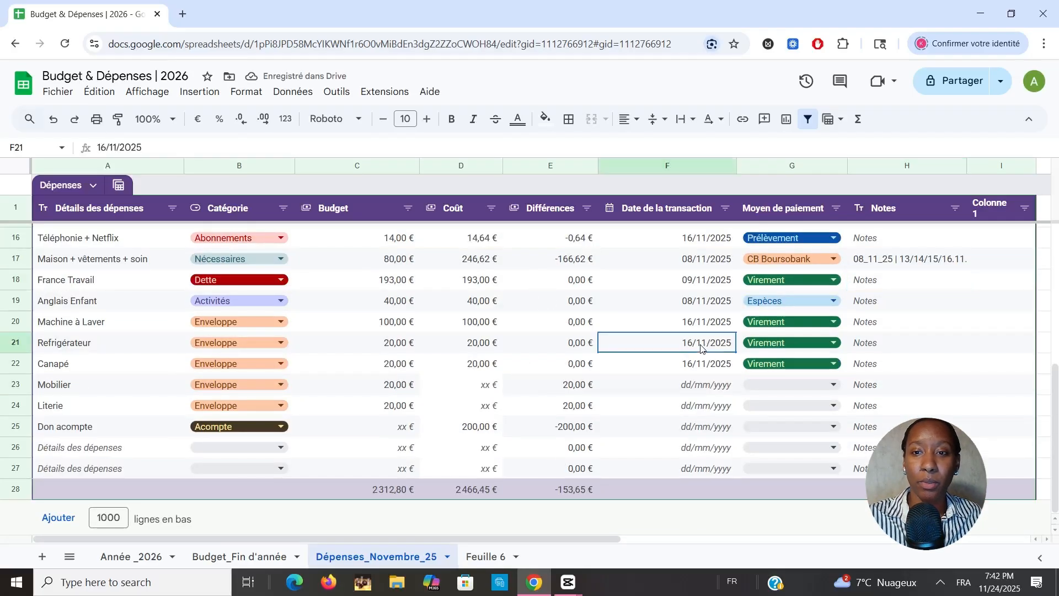
left_click(869, 348)
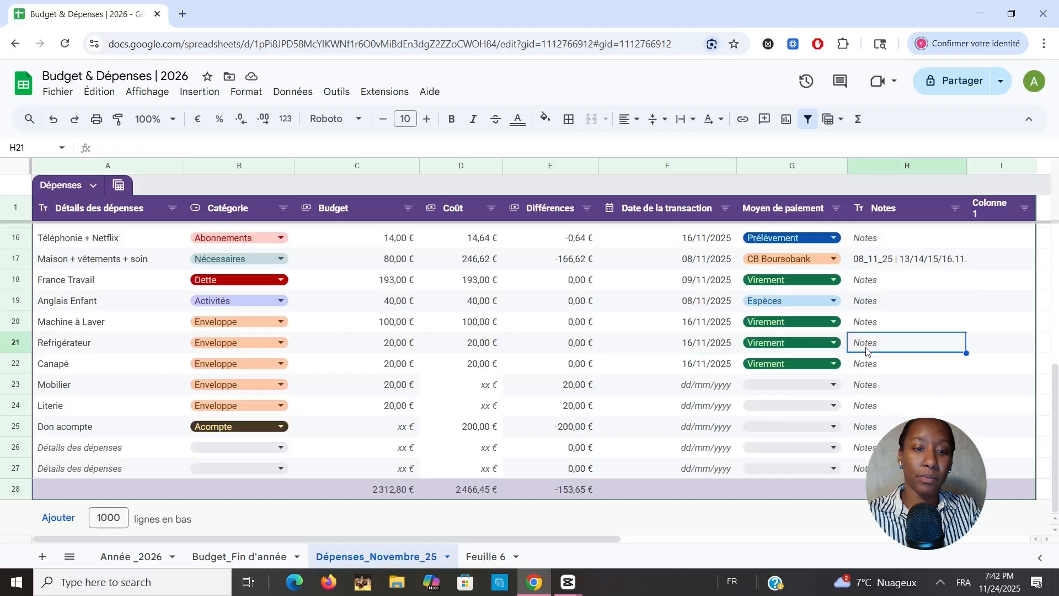
type("uTIL")
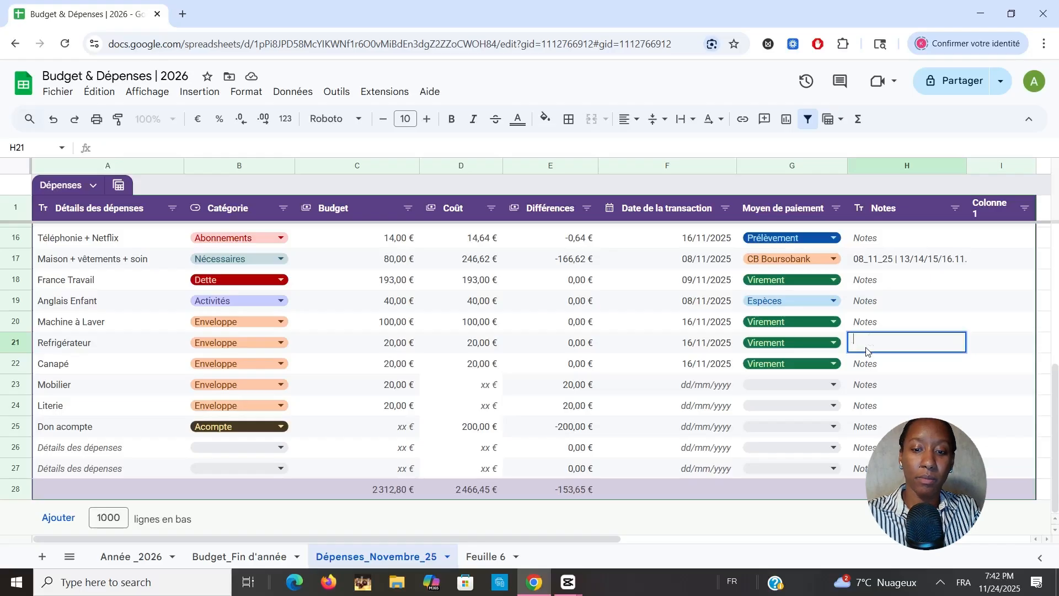
type("Utilisé")
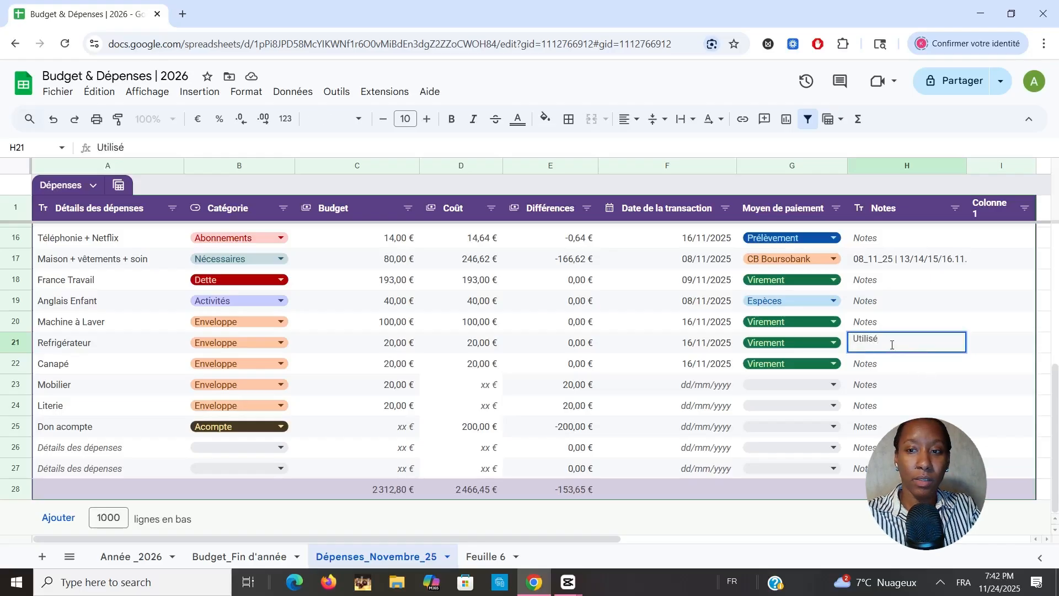
key("Return")
Step: Copy the Refrigérateur note into the Notes cell of the Canapé row
key("Return")
key("Up")
key("Up")
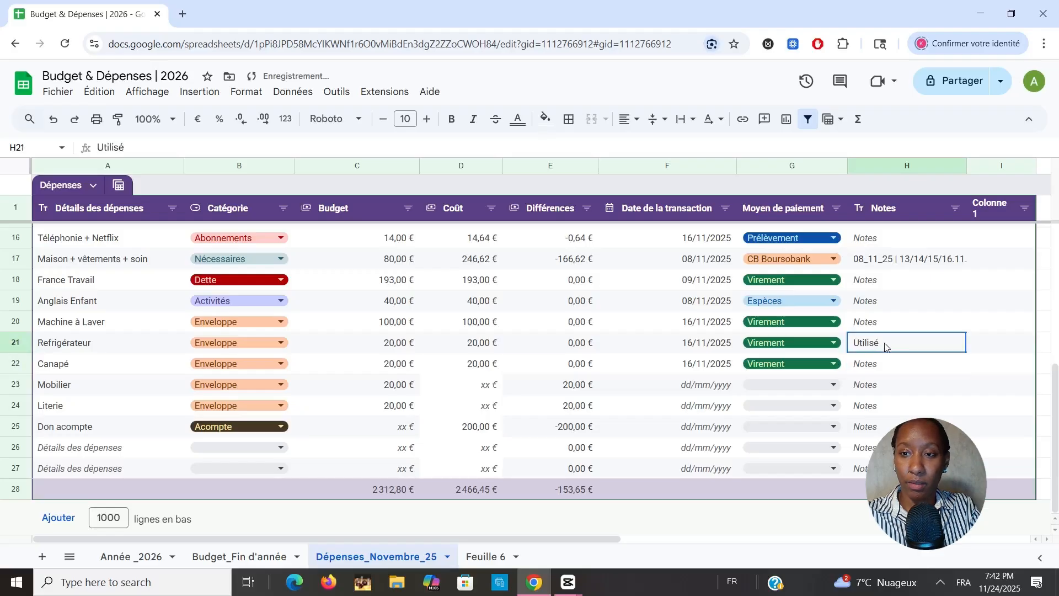
key("ctrl+c")
key("Down")
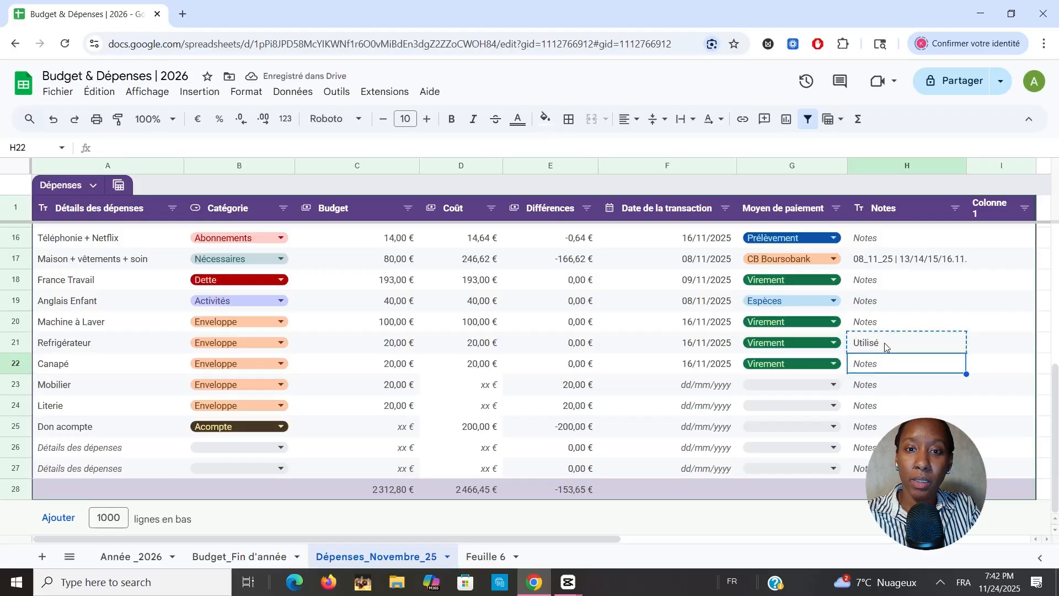
key("ctrl+v")
Step: Colour the text of the Refrigérateur and Canapé rows light red from Détails des dépenses through Notes
key("Up")
key("shift+Down")
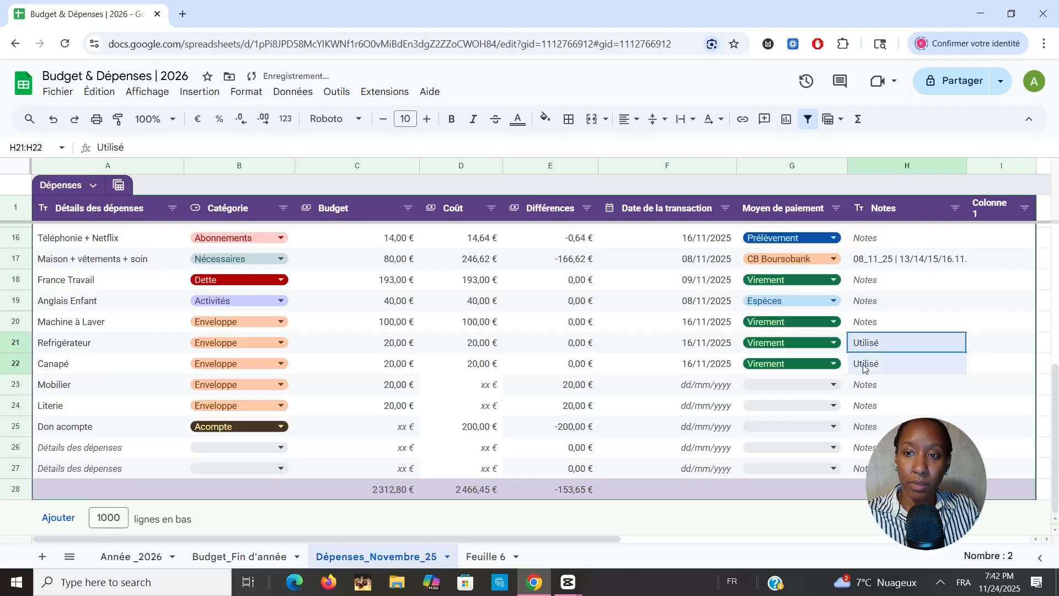
key("ctrl+shift+Left")
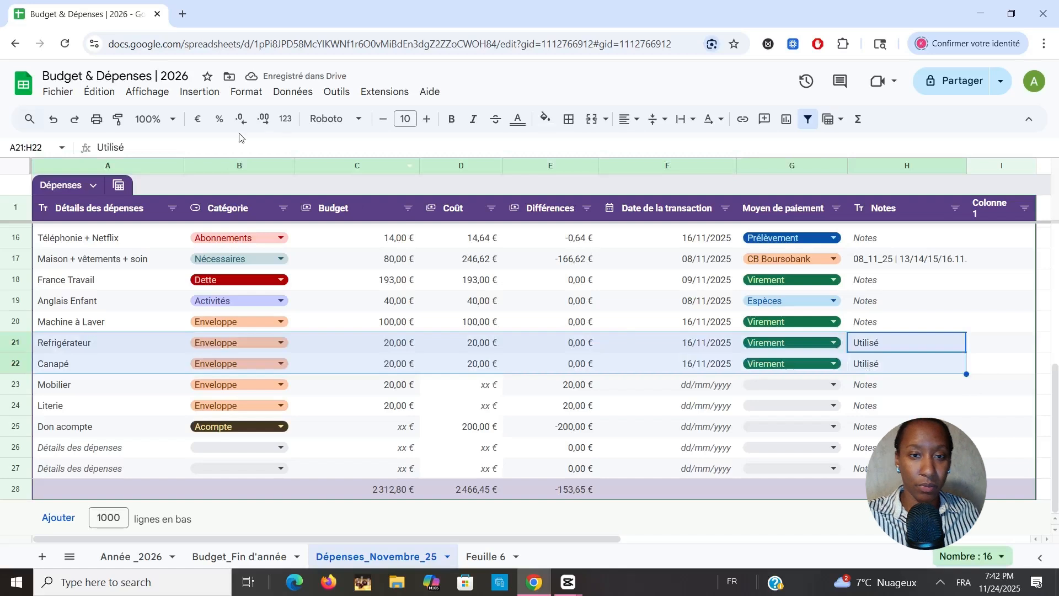
left_click(525, 124)
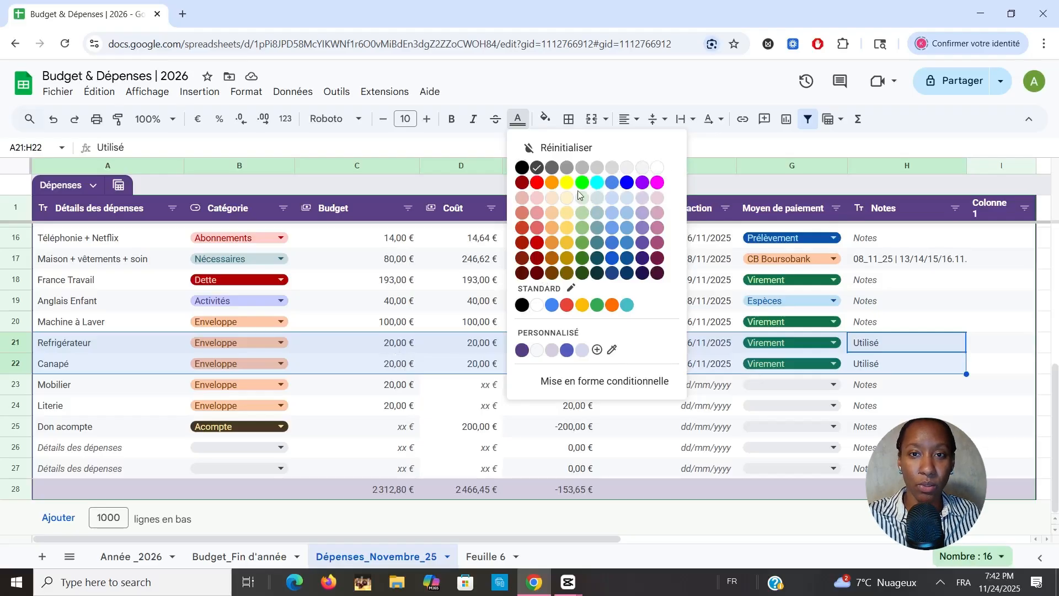
left_click(538, 213)
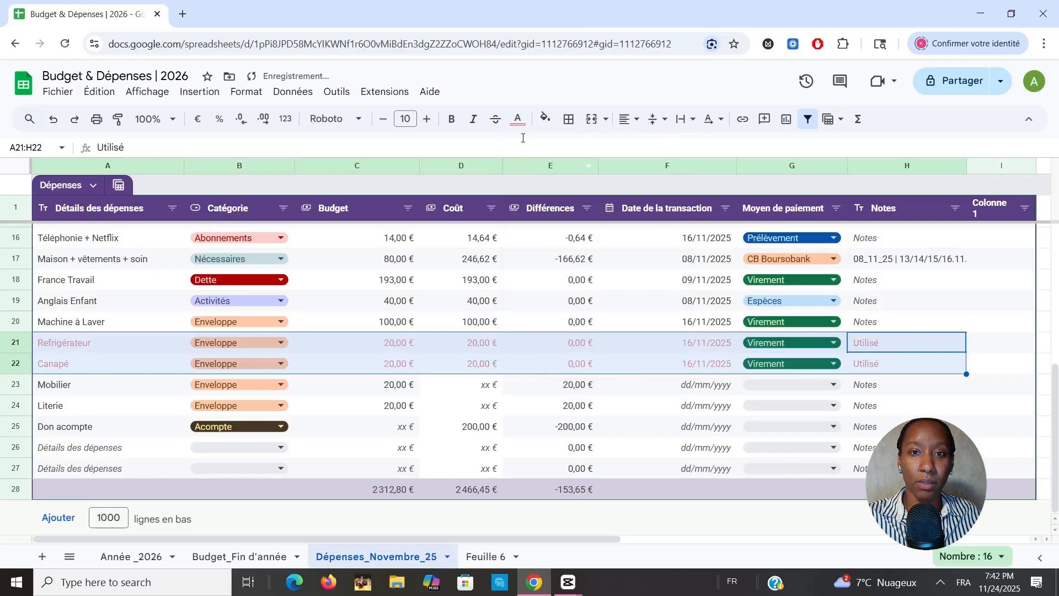
left_click(567, 381)
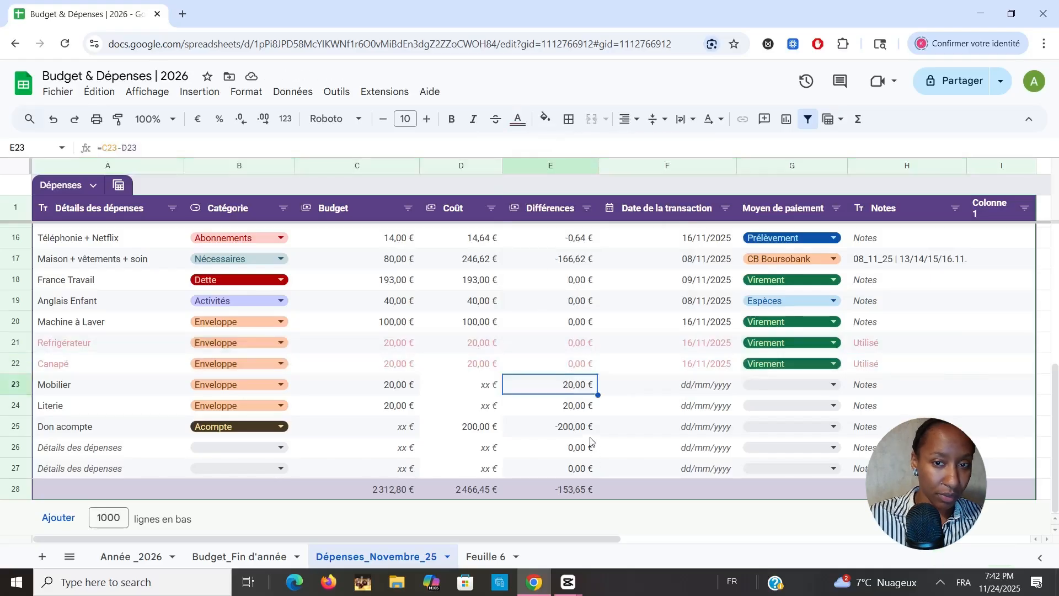
Step: Set the Don acompte expense's transaction date to 20/11/2025
left_click(715, 435)
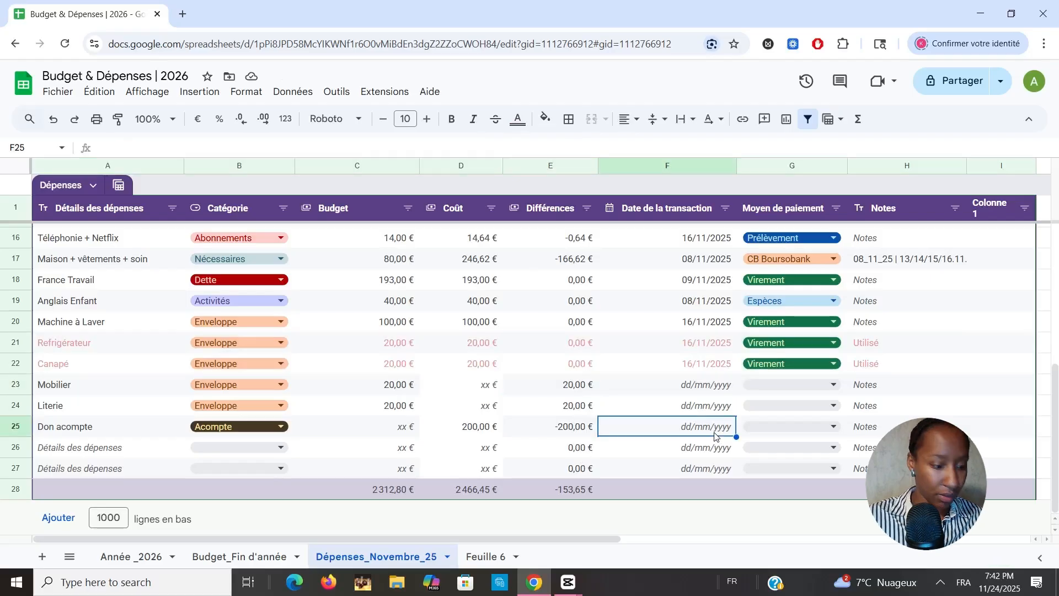
double_click(696, 427)
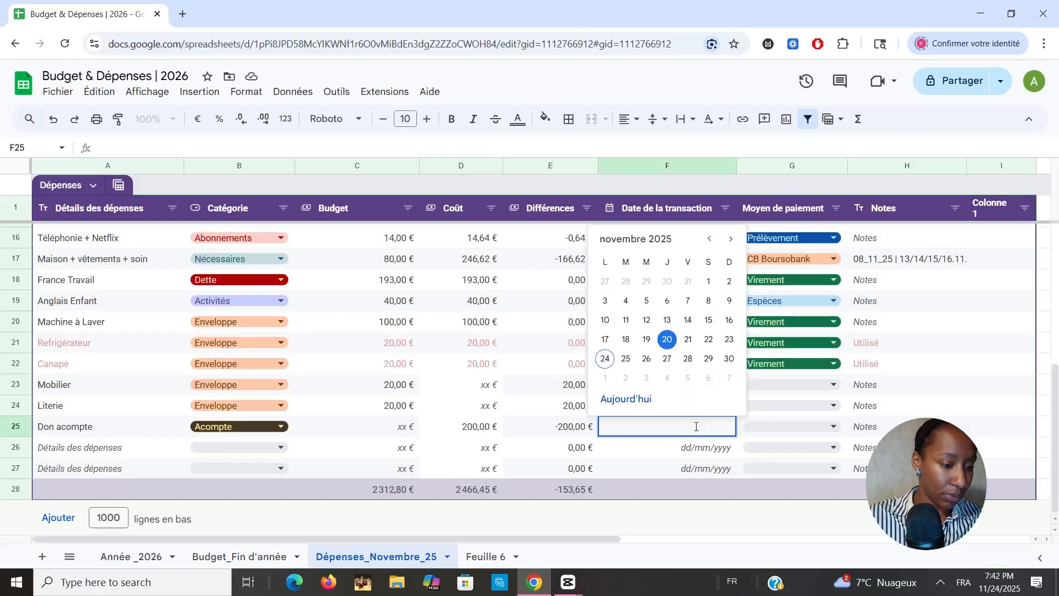
left_click(666, 340)
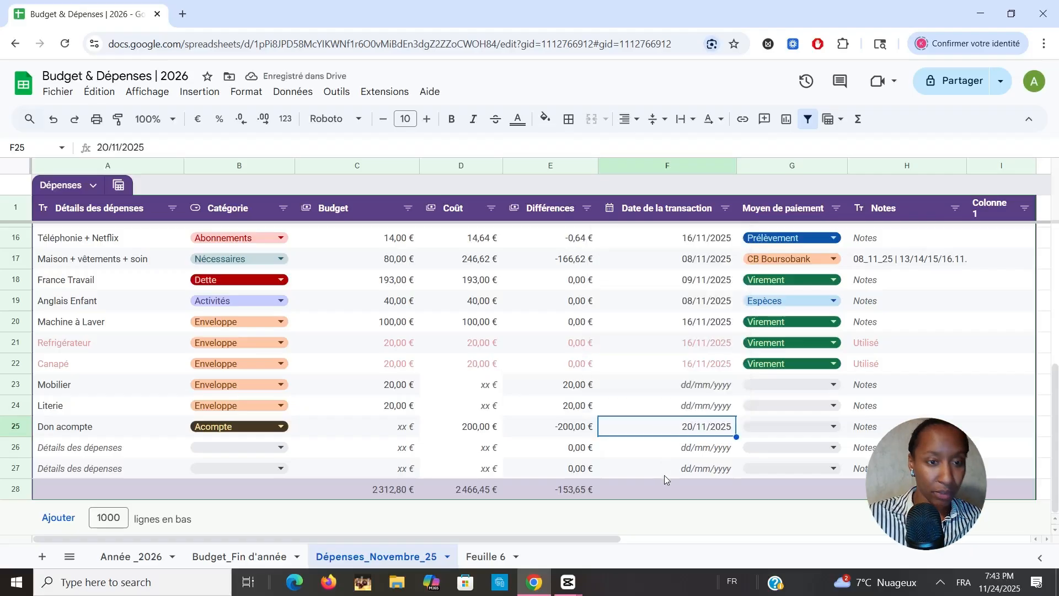
Step: Check the Coût total and the budgets of the Mobilier, Literie, Refrigérateur and Canapé envelopes
scroll(507, 427, "up", 1)
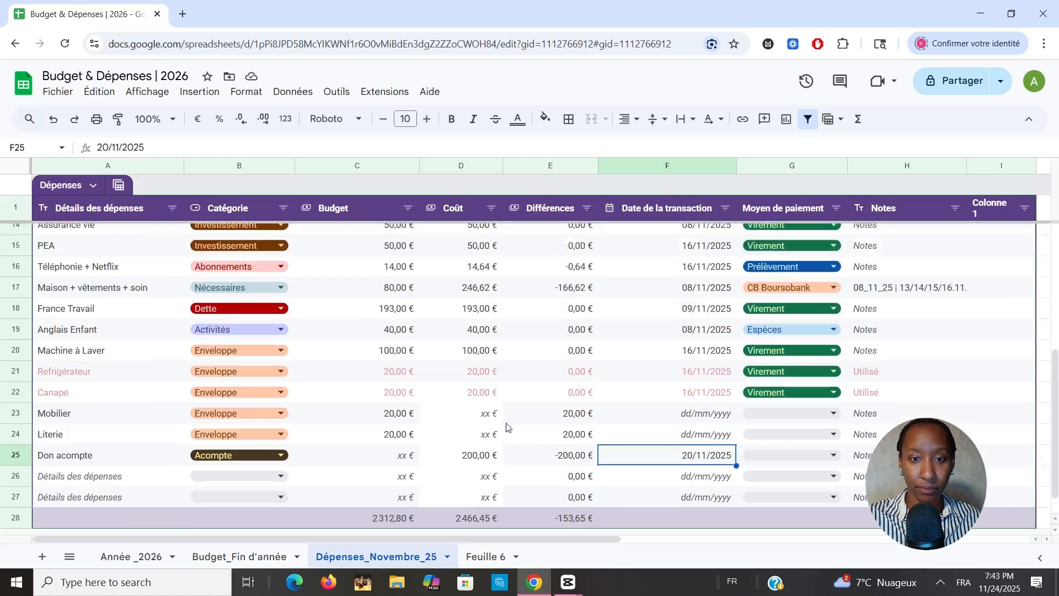
scroll(507, 427, "down", 1)
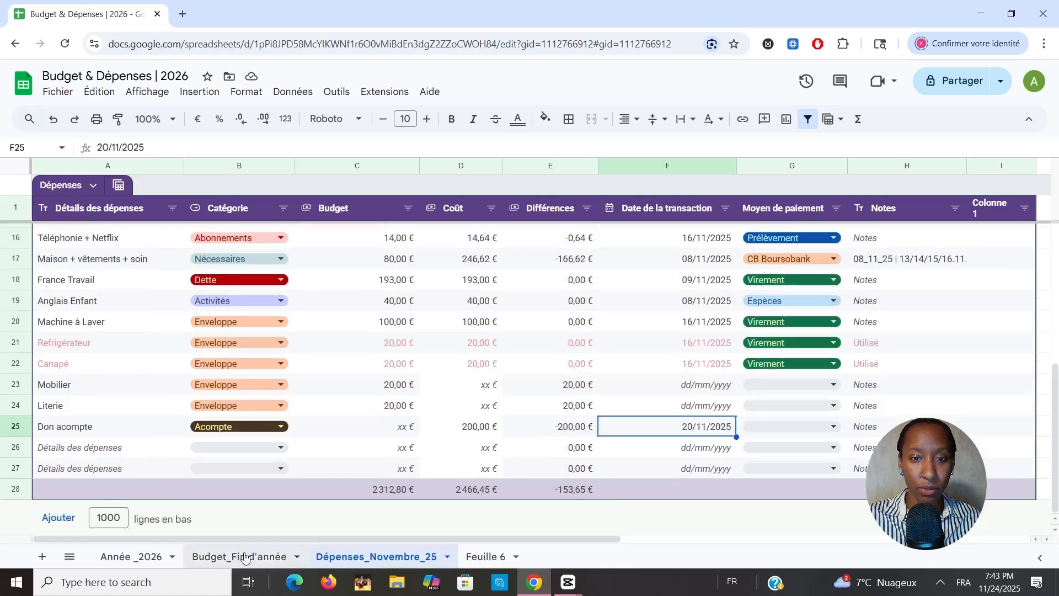
left_click(469, 488)
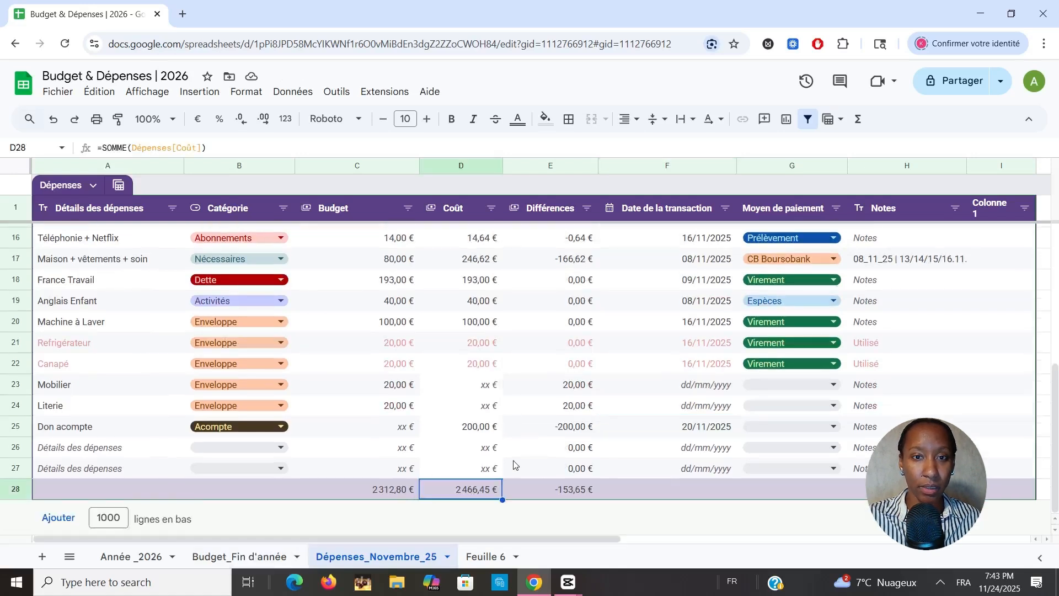
scroll(363, 370, "up", 5)
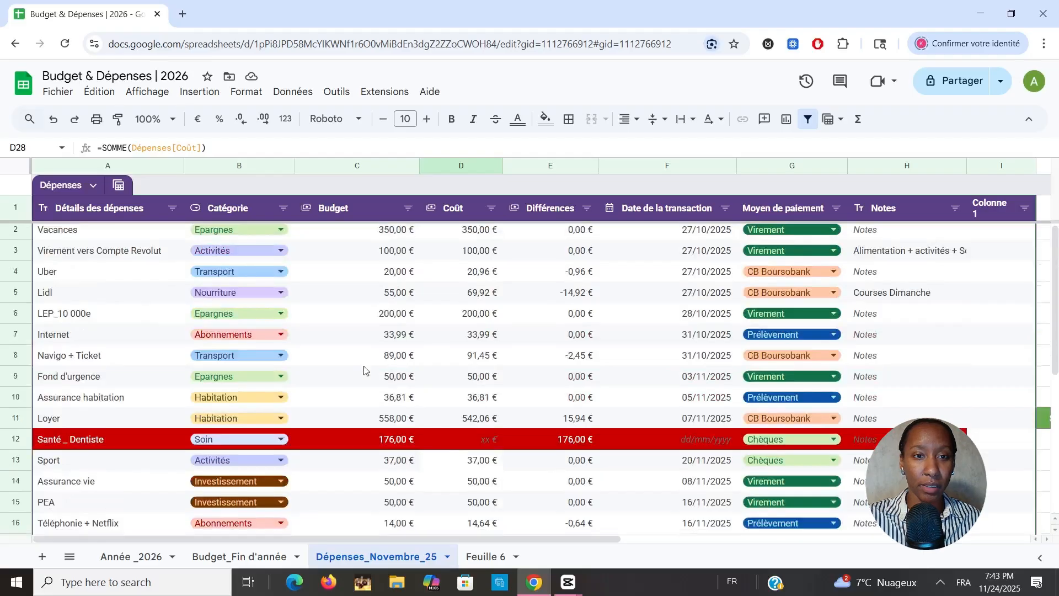
scroll(365, 369, "down", 5)
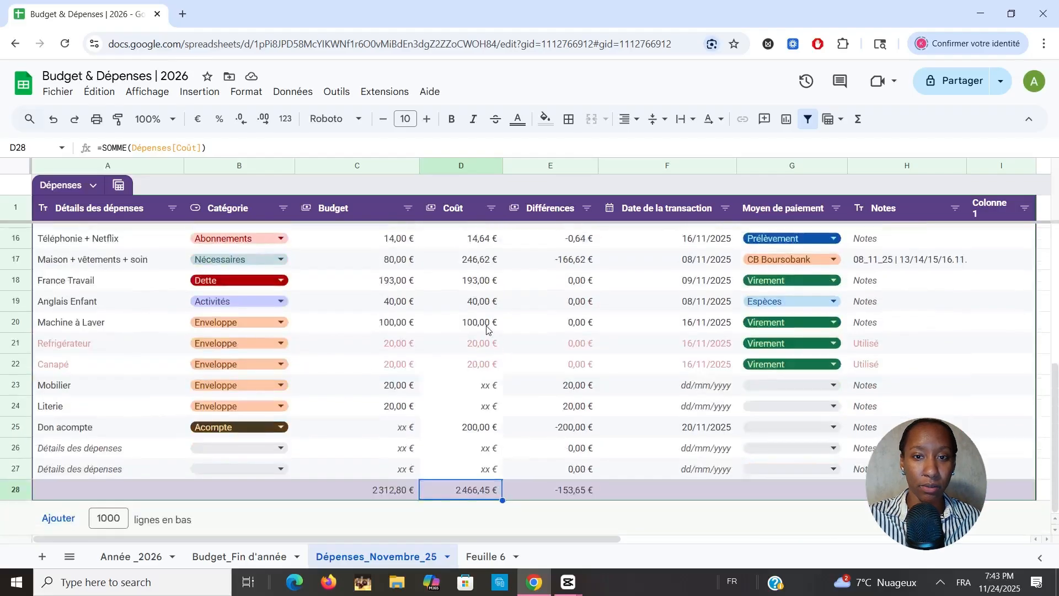
left_click(403, 387)
left_click_drag(403, 388, 403, 409)
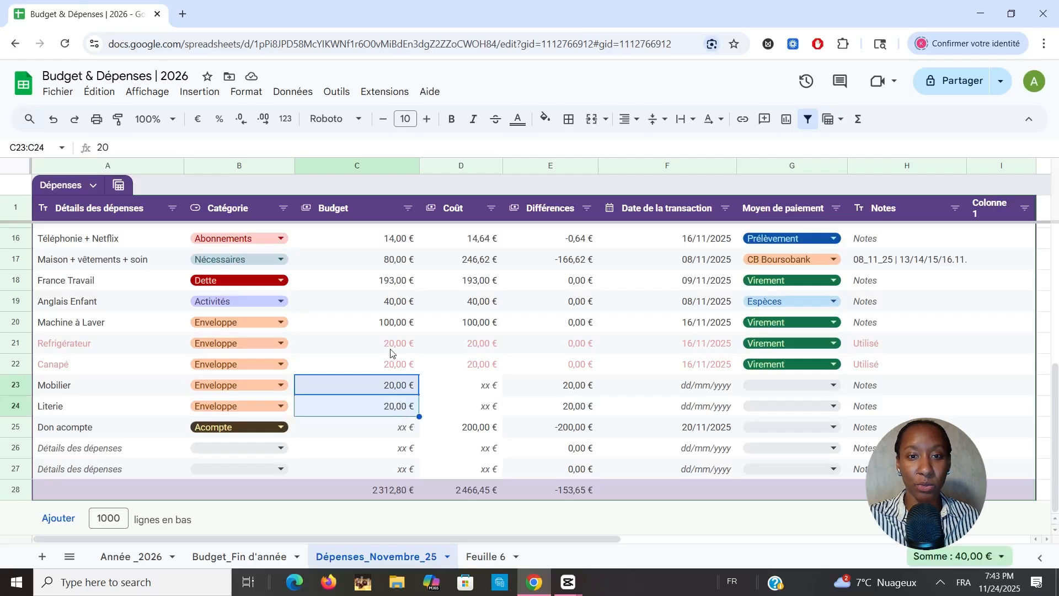
left_click_drag(390, 344, 391, 365)
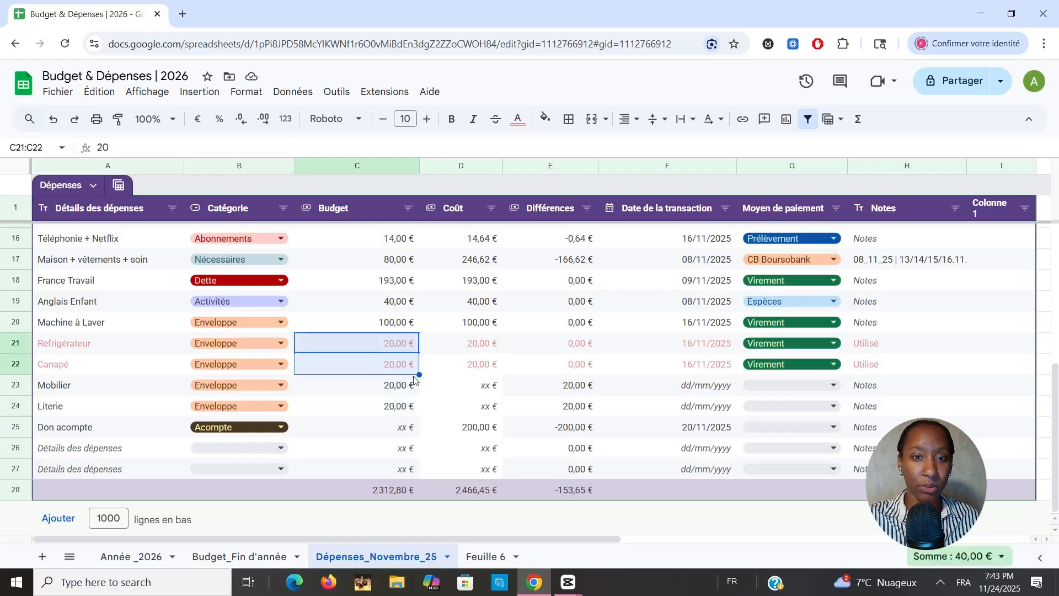
Step: Compare the budgeted and actual amounts of the expenses from Téléphonie + Netflix up to Vacances
scroll(435, 391, "up", 1)
scroll(434, 391, "up", 2)
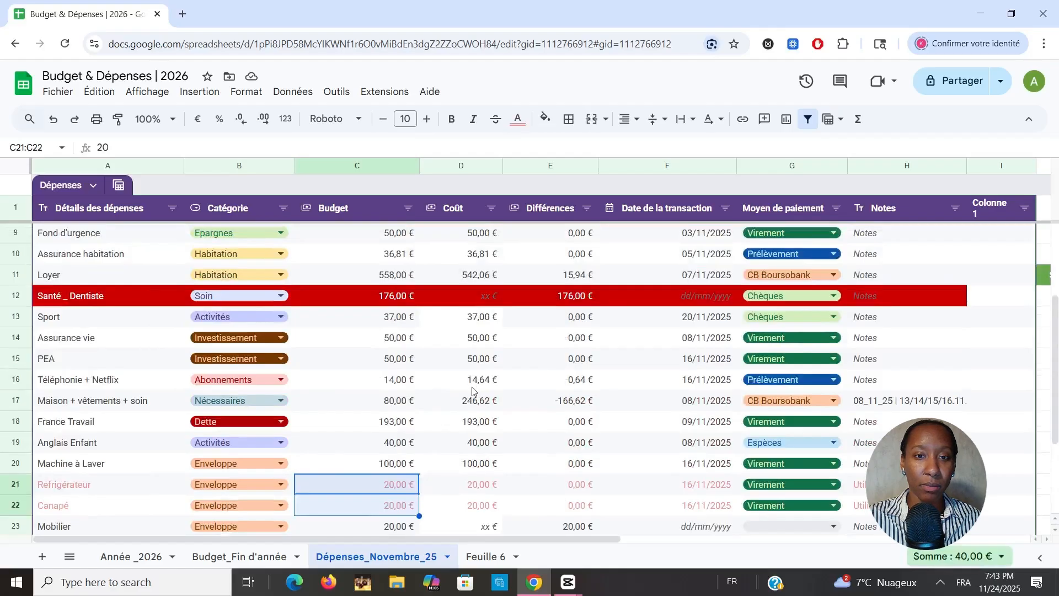
left_click(472, 388)
left_click(406, 389)
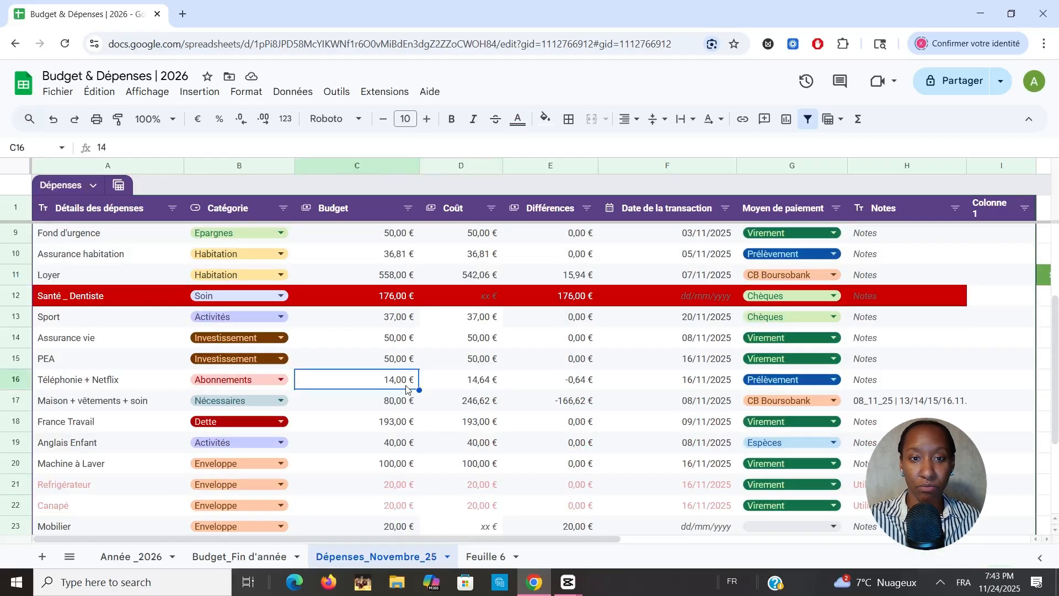
left_click(473, 382)
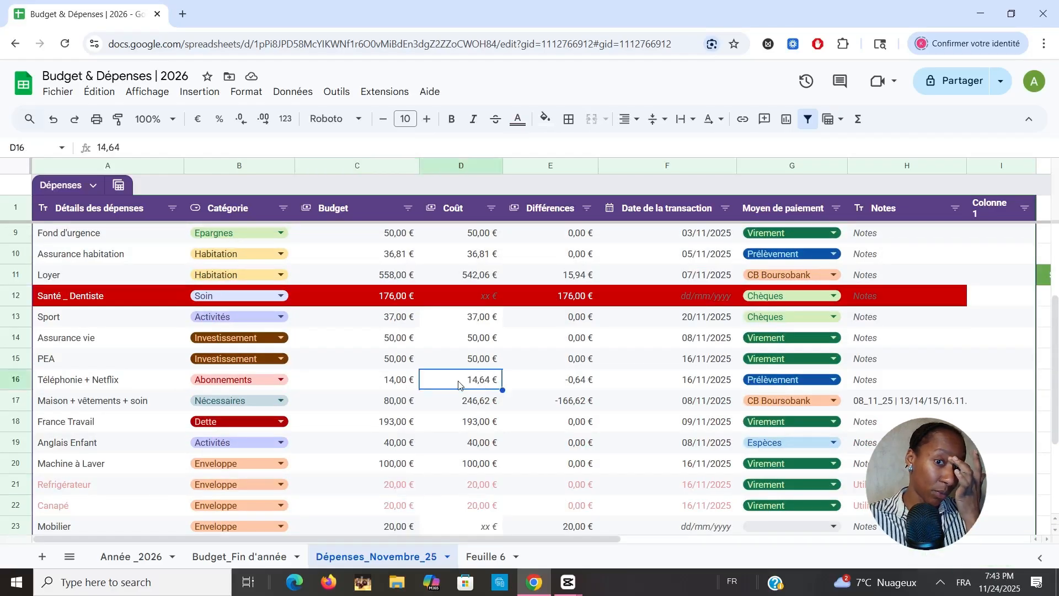
left_click(464, 359)
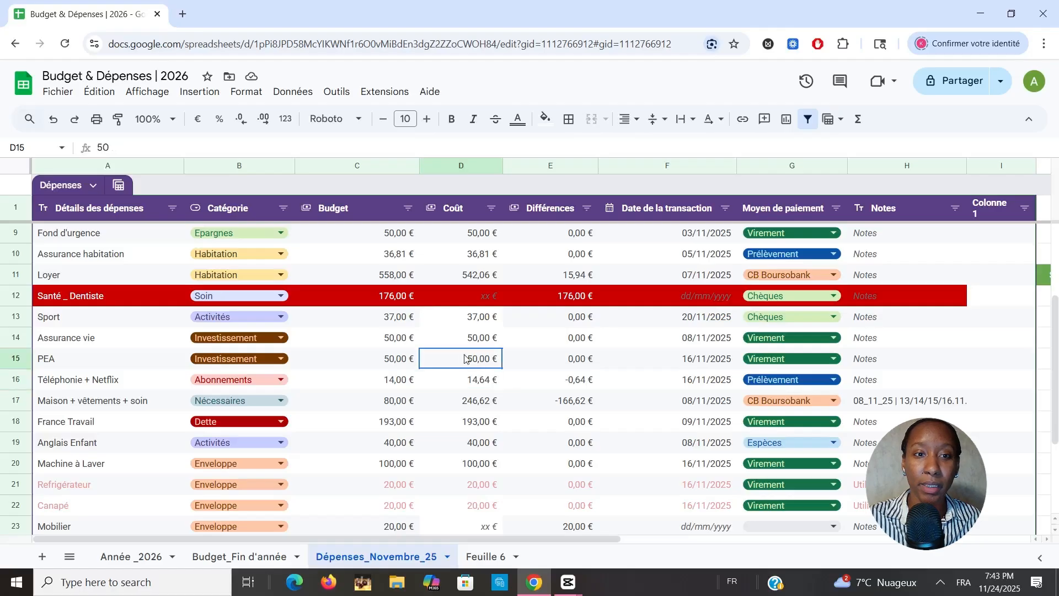
scroll(500, 365, "up", 1)
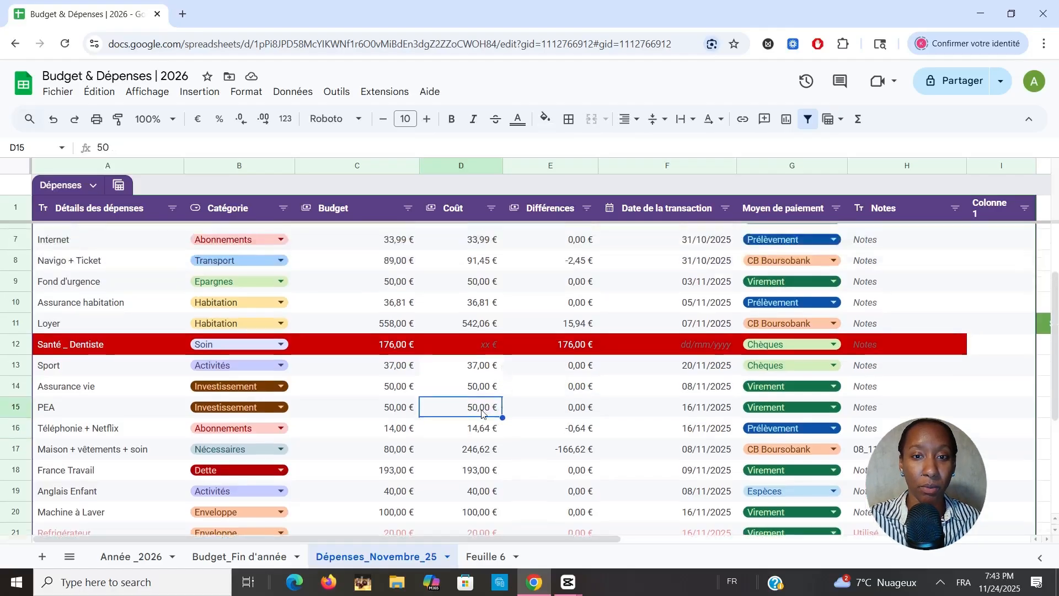
scroll(482, 414, "up", 2)
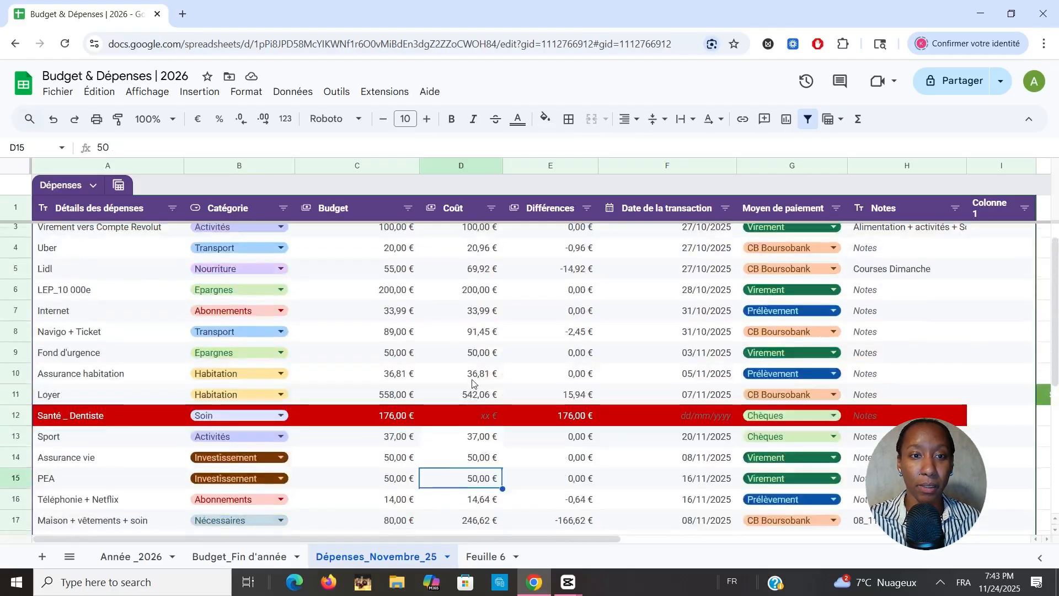
left_click(476, 354)
scroll(473, 354, "up", 1)
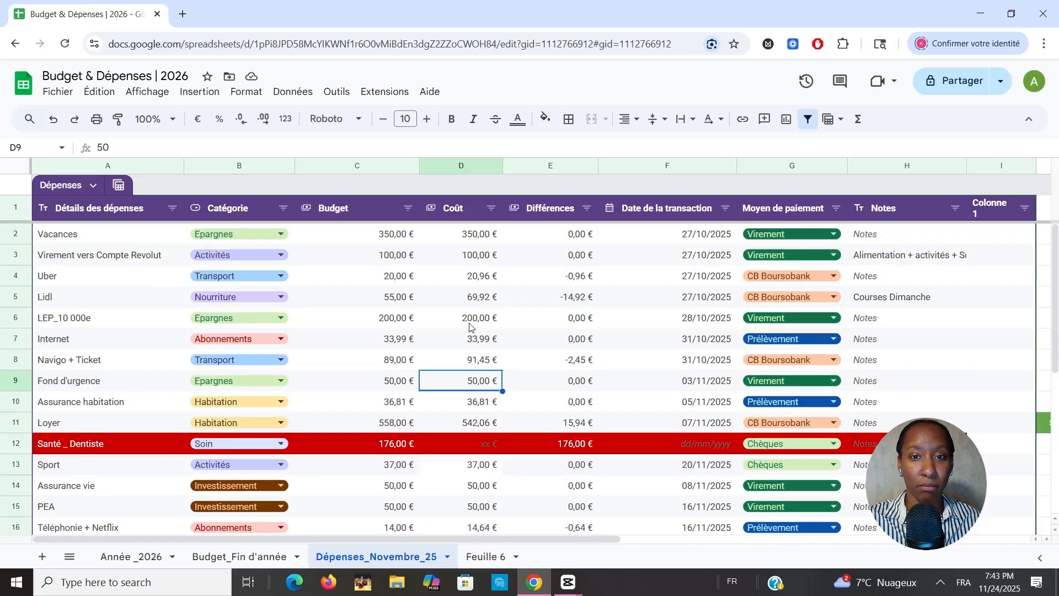
left_click(481, 238)
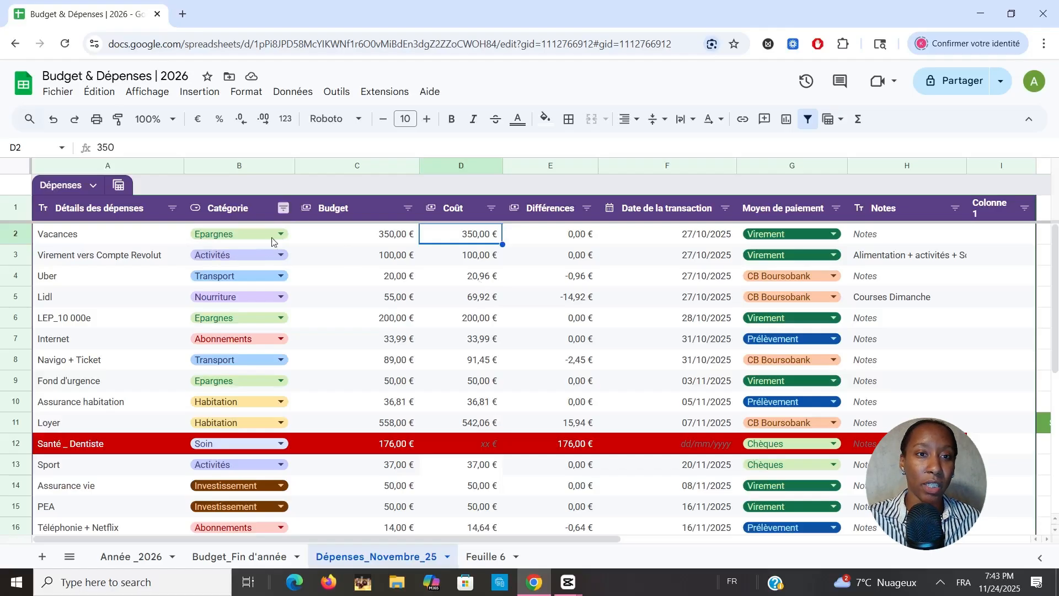
Step: Sort the Dépenses table by Catégorie from A to Z
left_click(284, 208)
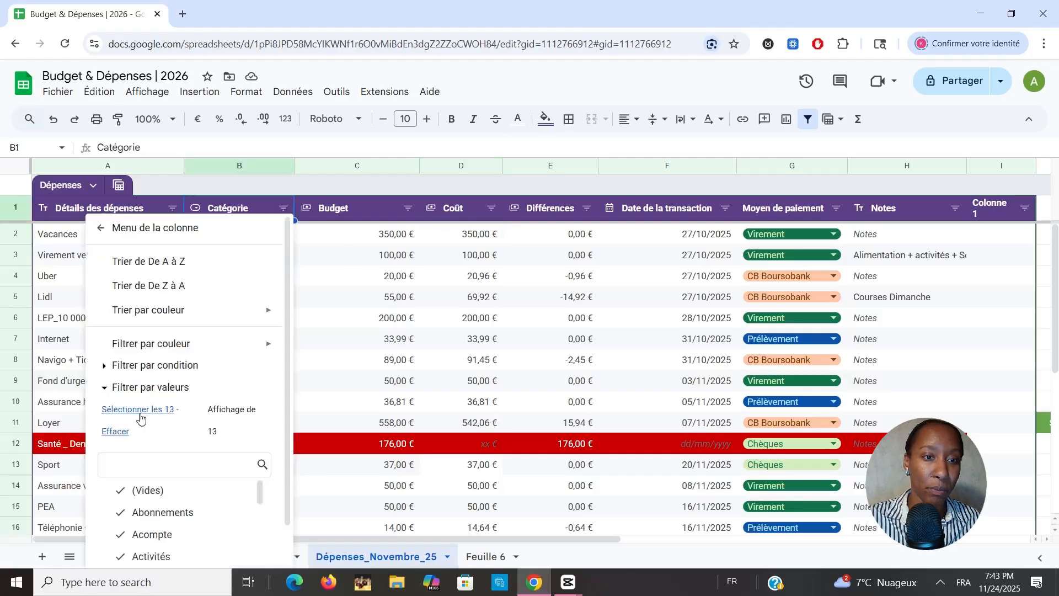
left_click(115, 434)
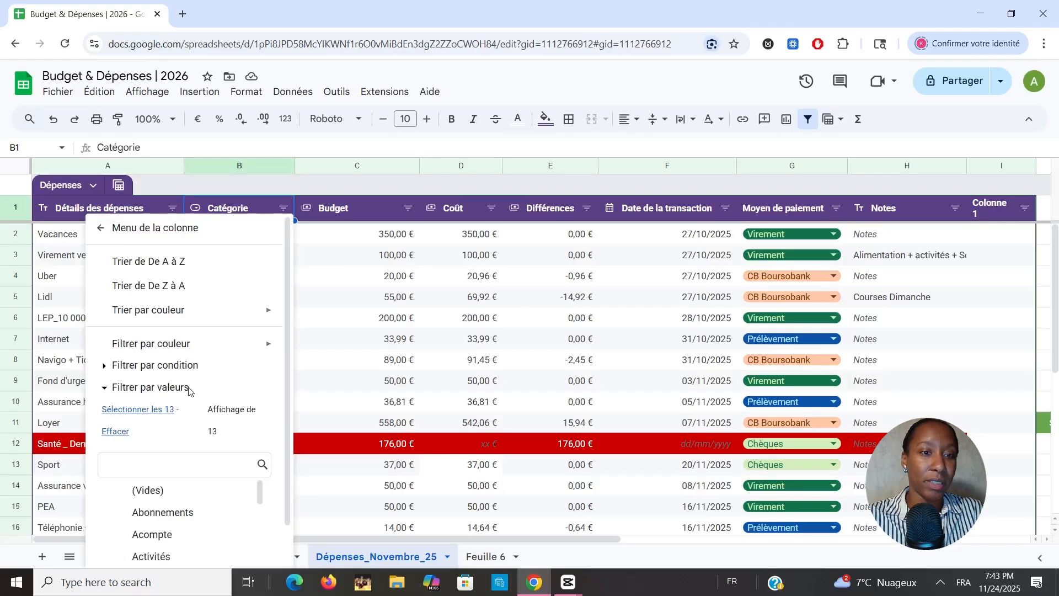
left_click(179, 263)
scroll(376, 312, "down", 5)
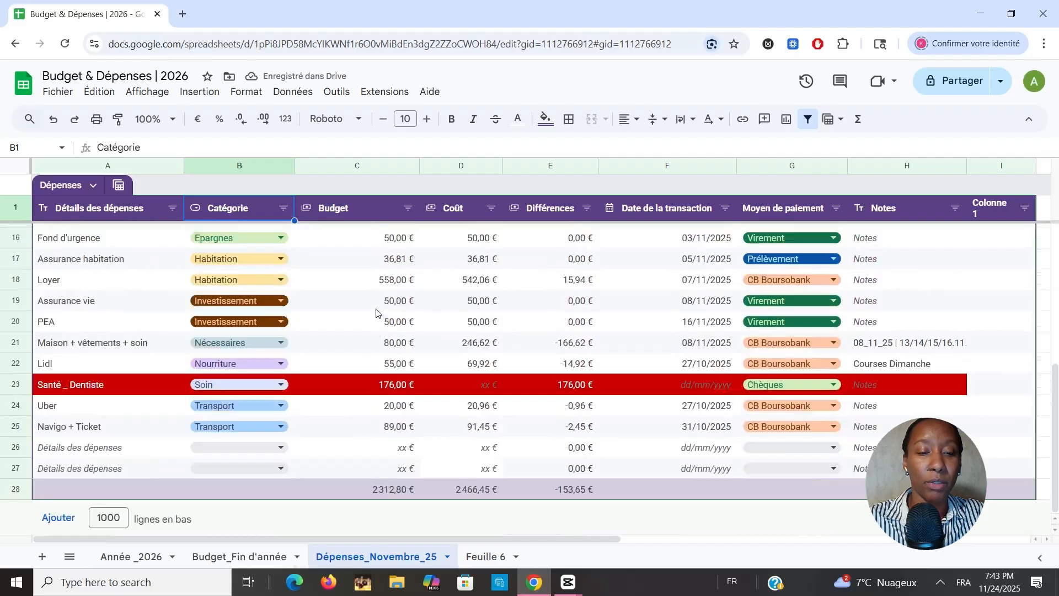
Step: Delete the two empty expense rows, 26 and 27, just above the totals row
right_click(17, 447)
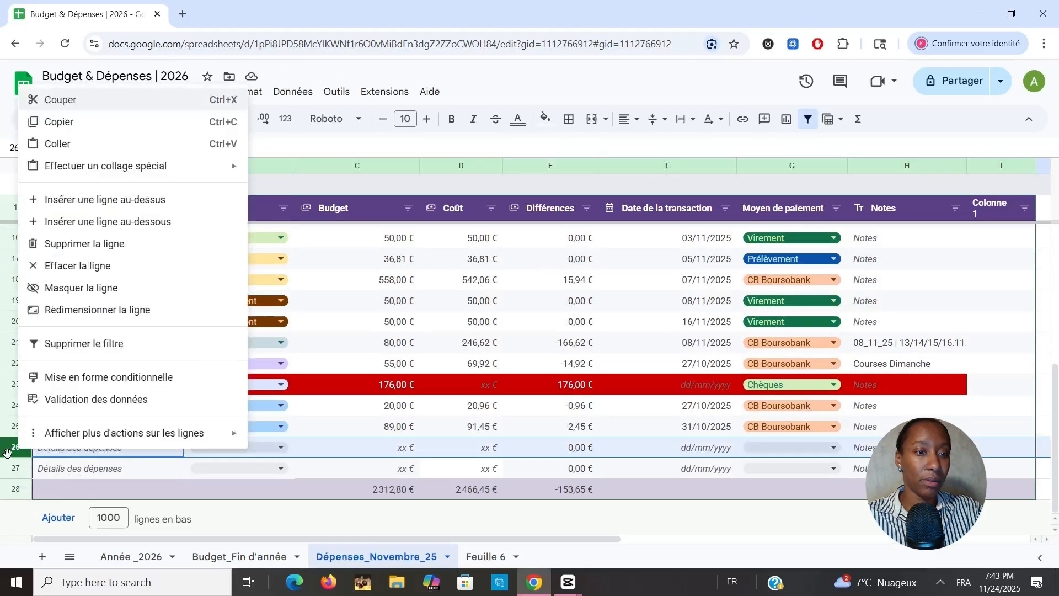
left_click(12, 464, "ctrl")
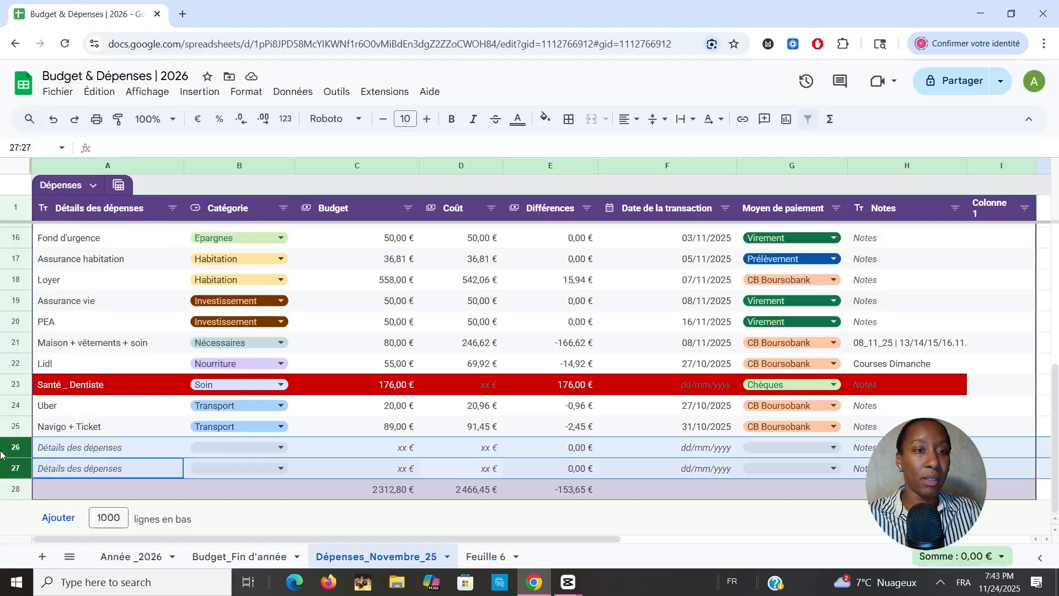
left_click(17, 451)
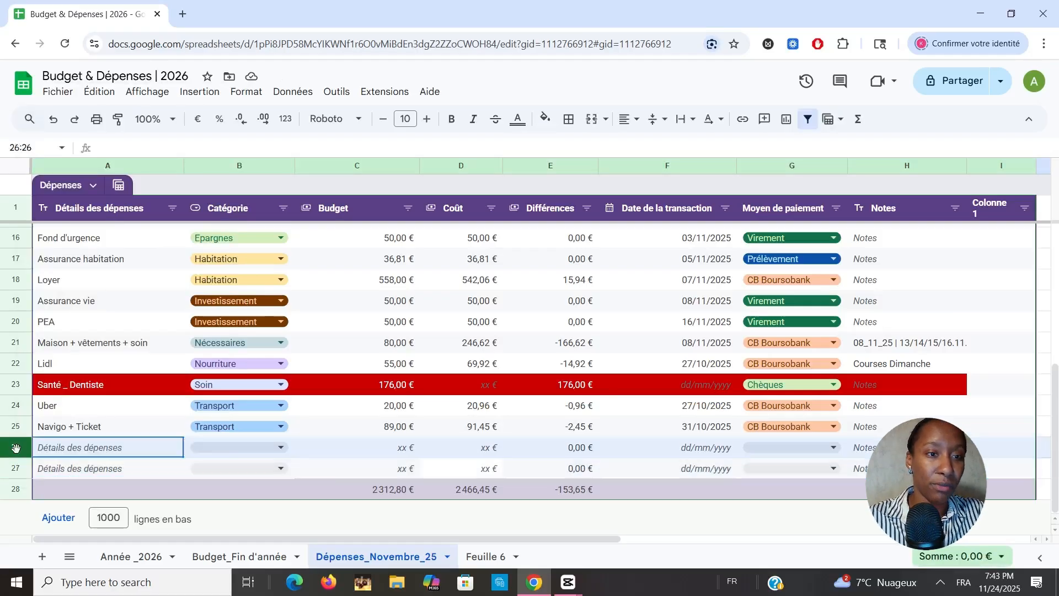
right_click(17, 450)
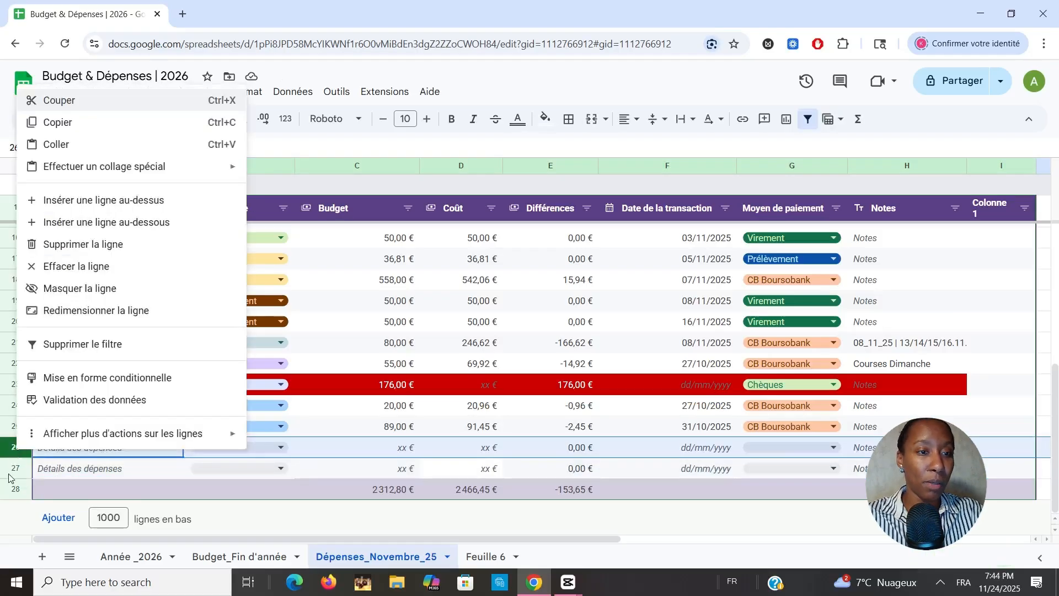
left_click(16, 469, "shift")
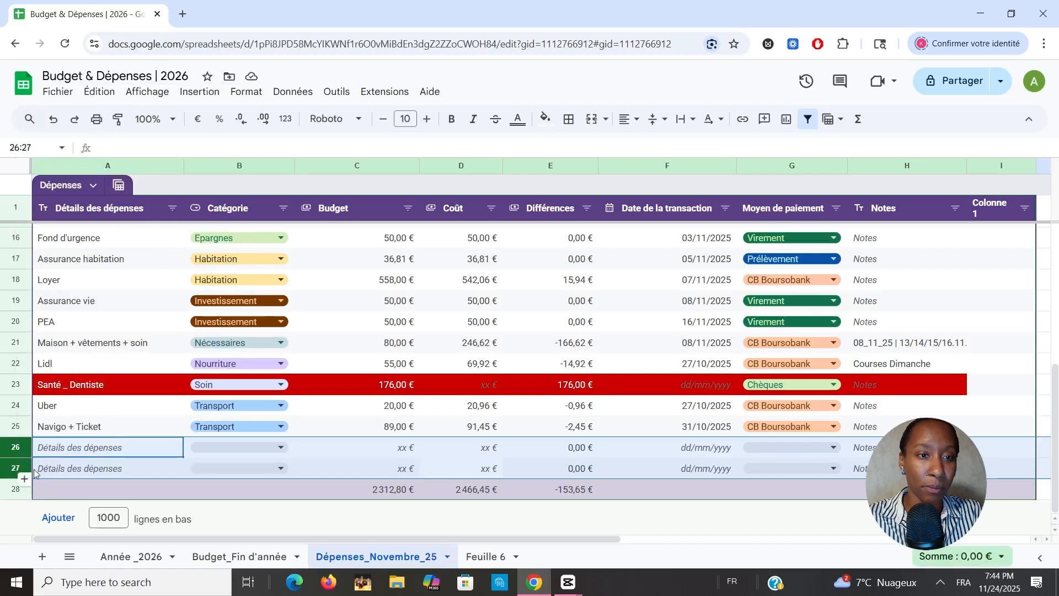
right_click(18, 446)
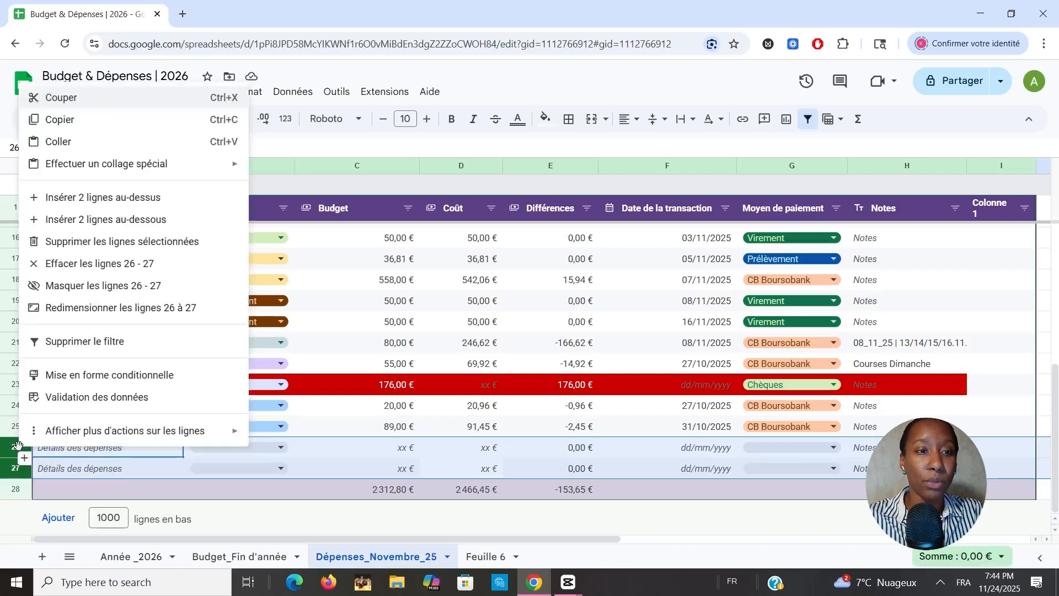
left_click(112, 245)
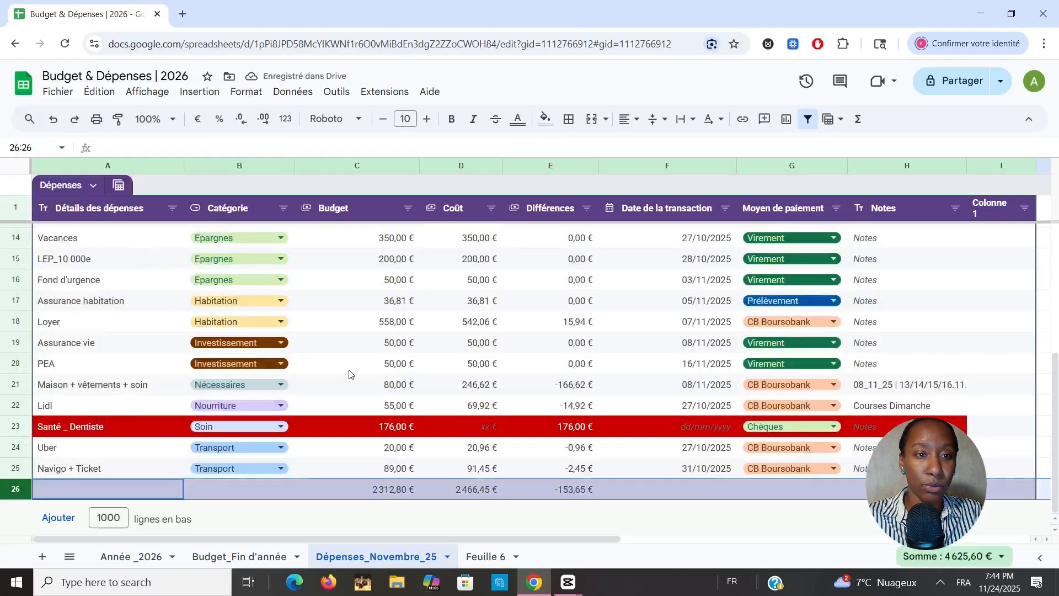
scroll(349, 375, "up", 2)
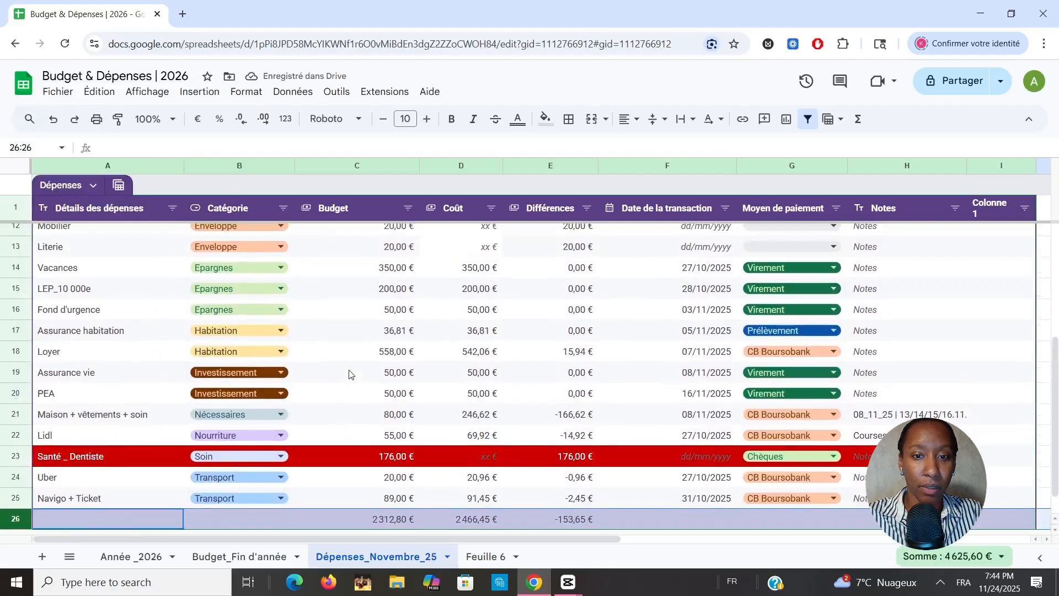
scroll(350, 374, "up", 5)
scroll(350, 374, "down", 5)
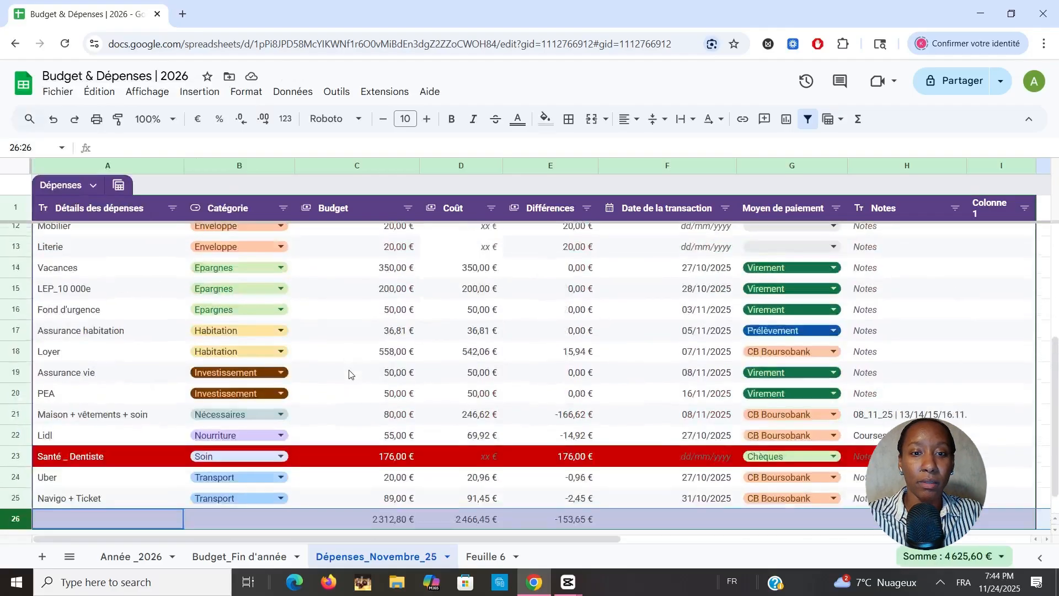
Step: Inspect the contents of the Budget cell for the Lidl expense
left_click(417, 438)
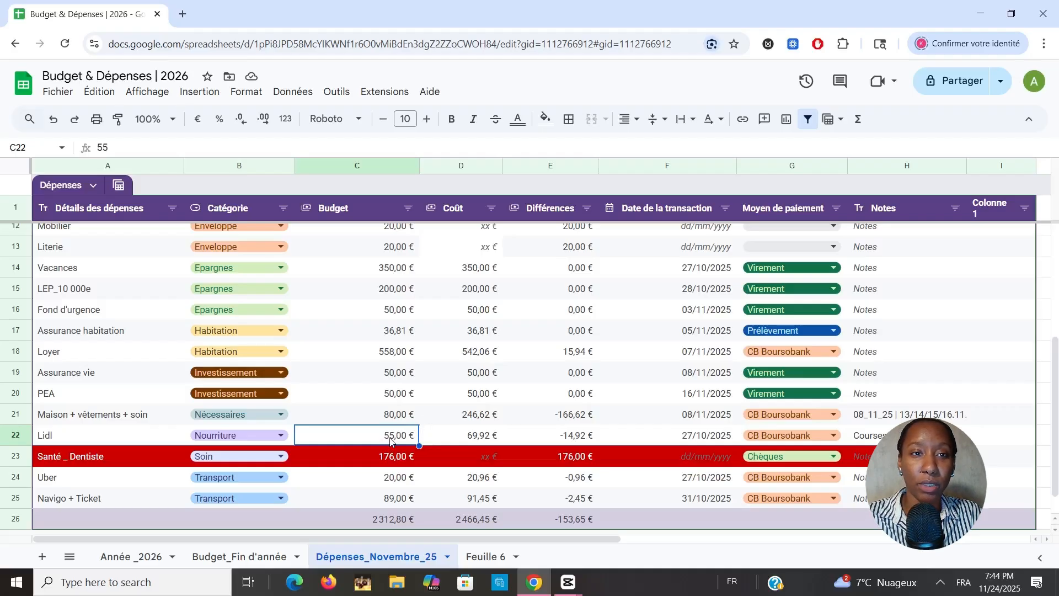
left_click(98, 148)
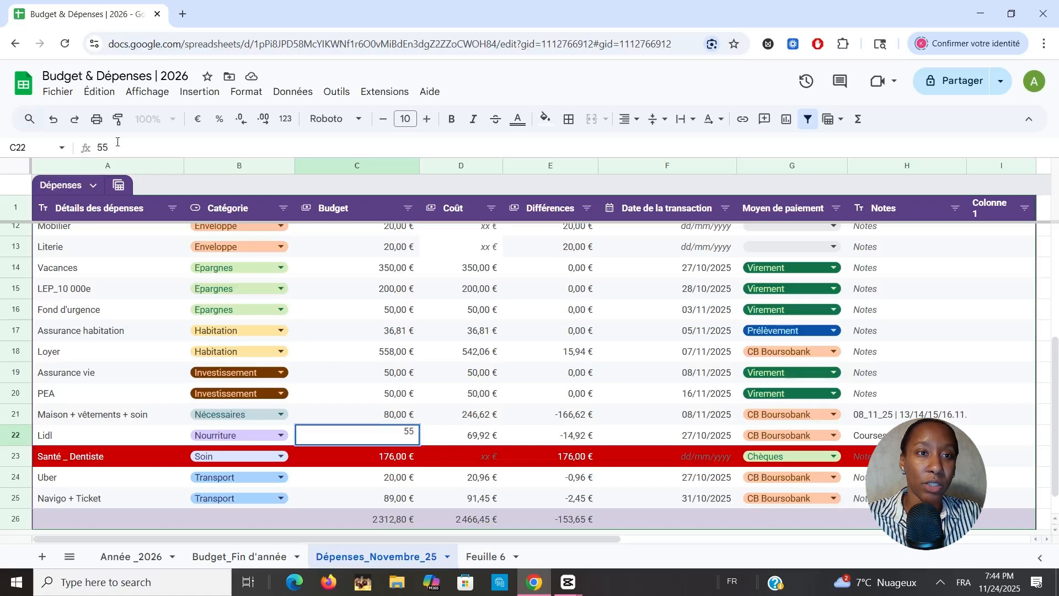
left_click(613, 468)
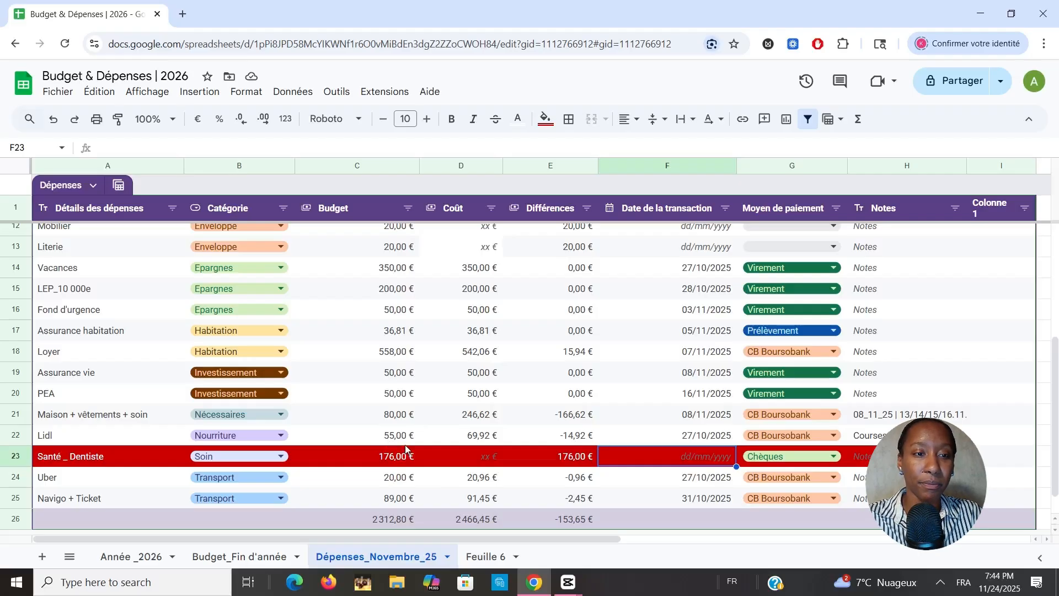
Step: Check the sums of the budgets and of the costs for the two Abonnements expenses, Internet and Téléphonie + Netflix
scroll(405, 447, "up", 4)
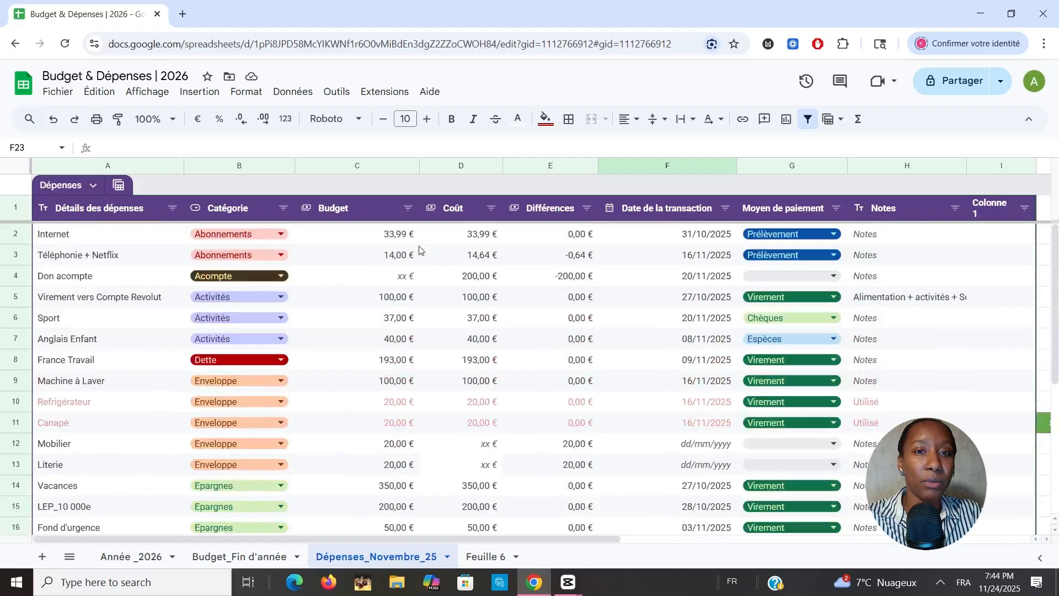
left_click_drag(402, 234, 397, 264)
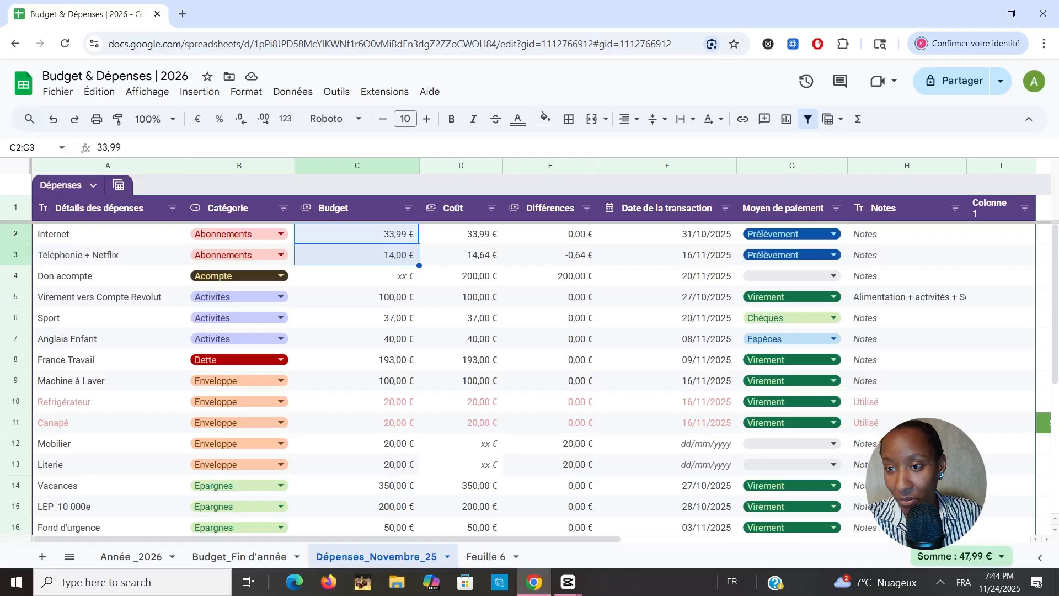
left_click_drag(912, 487, 899, 469)
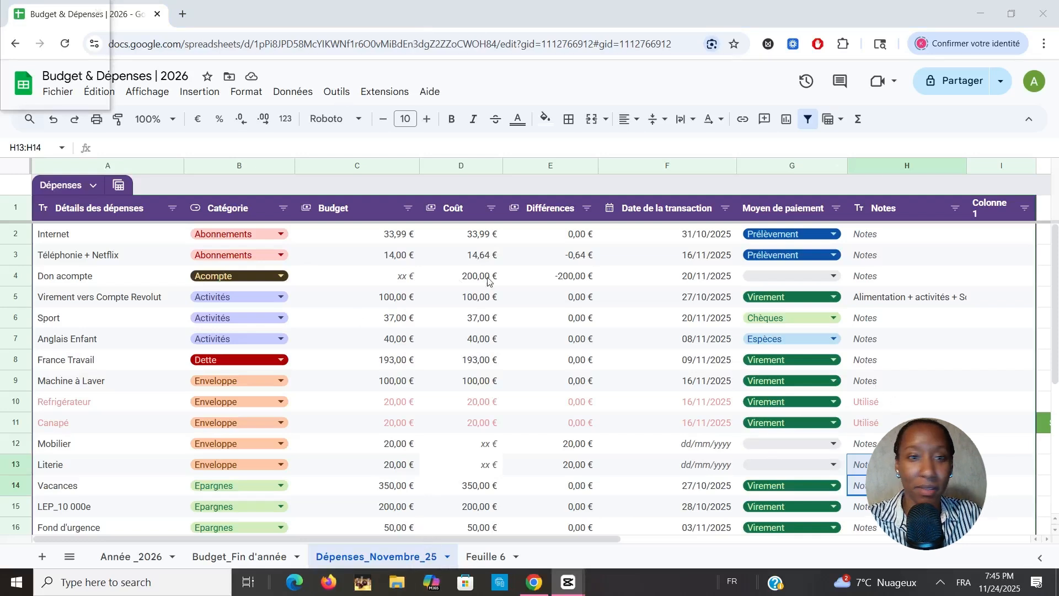
left_click_drag(382, 241, 374, 261)
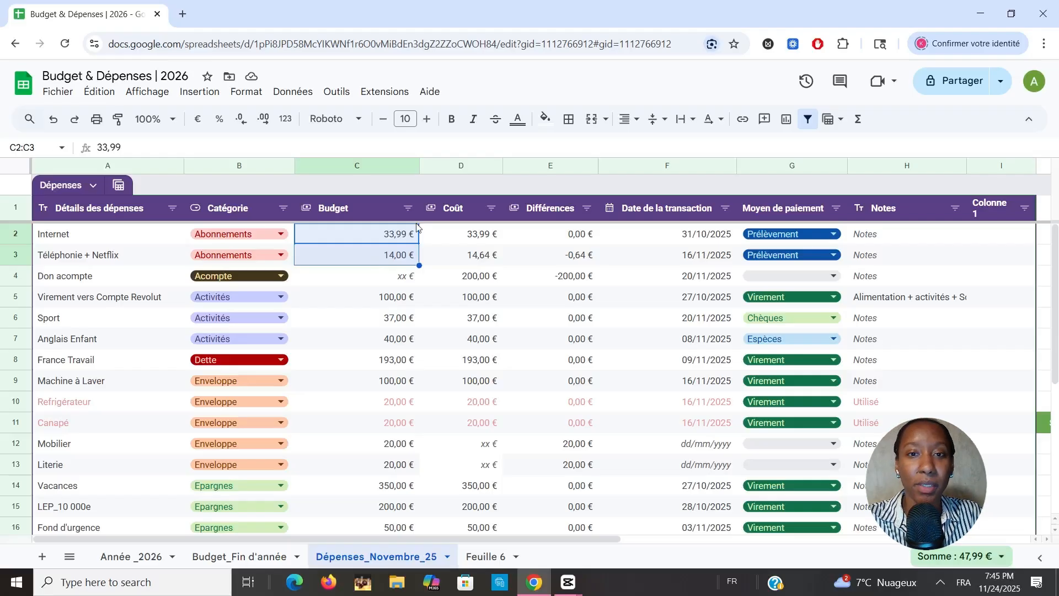
left_click_drag(466, 236, 465, 264)
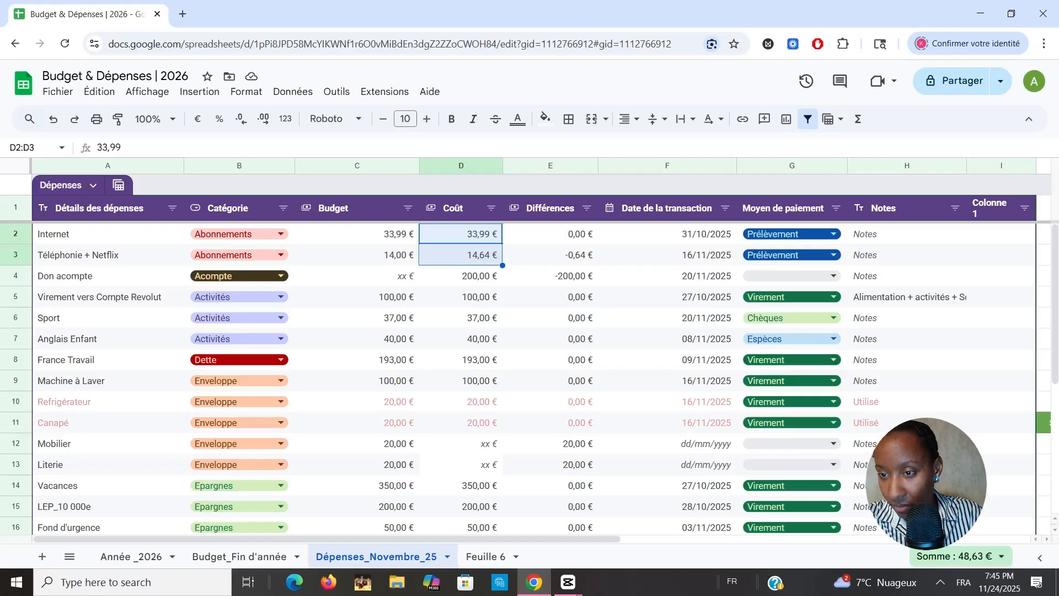
left_click_drag(975, 484, 946, 427)
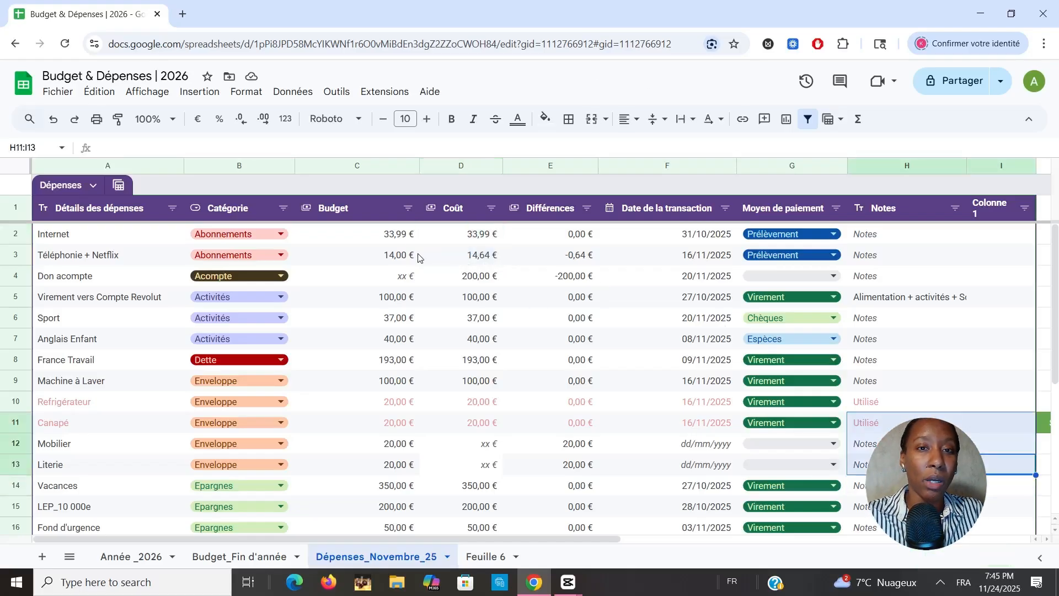
Step: Check the sum of the three Activités budgets and read the note on the Virement vers Compte Revolut expense
left_click(386, 307)
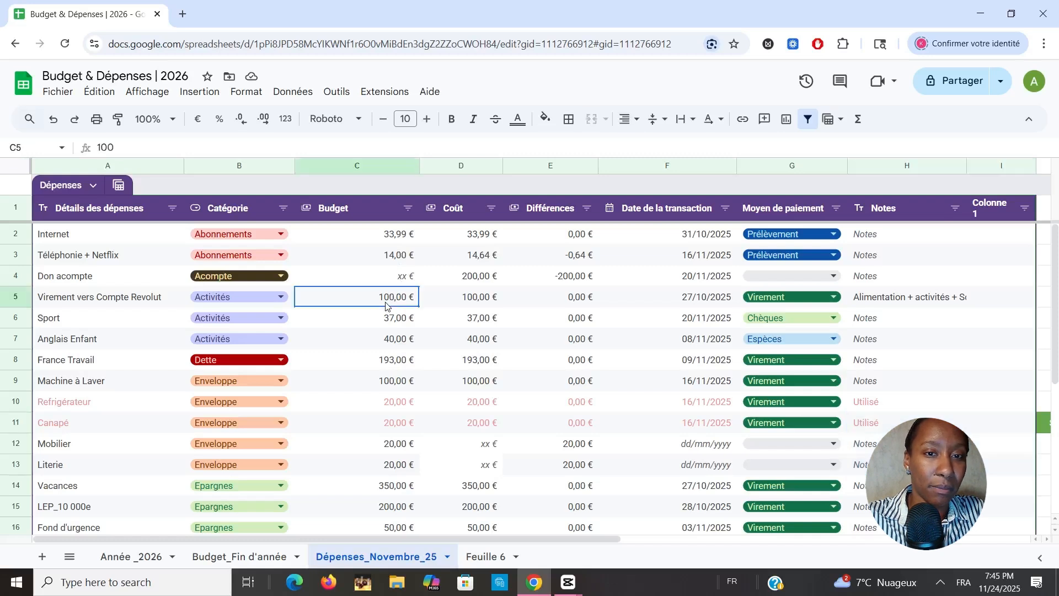
left_click_drag(386, 307, 375, 346)
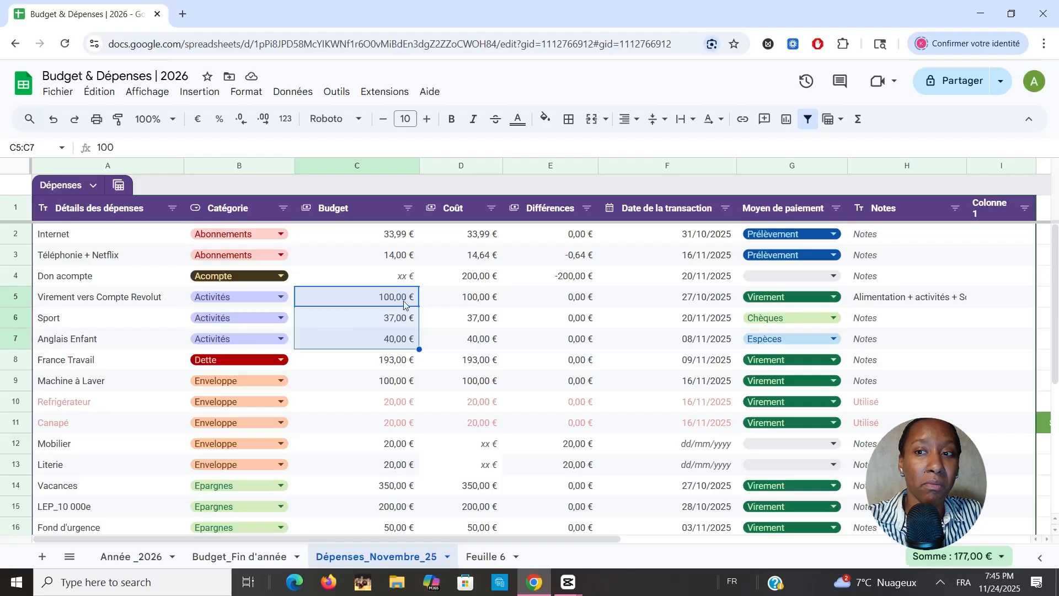
left_click(903, 303)
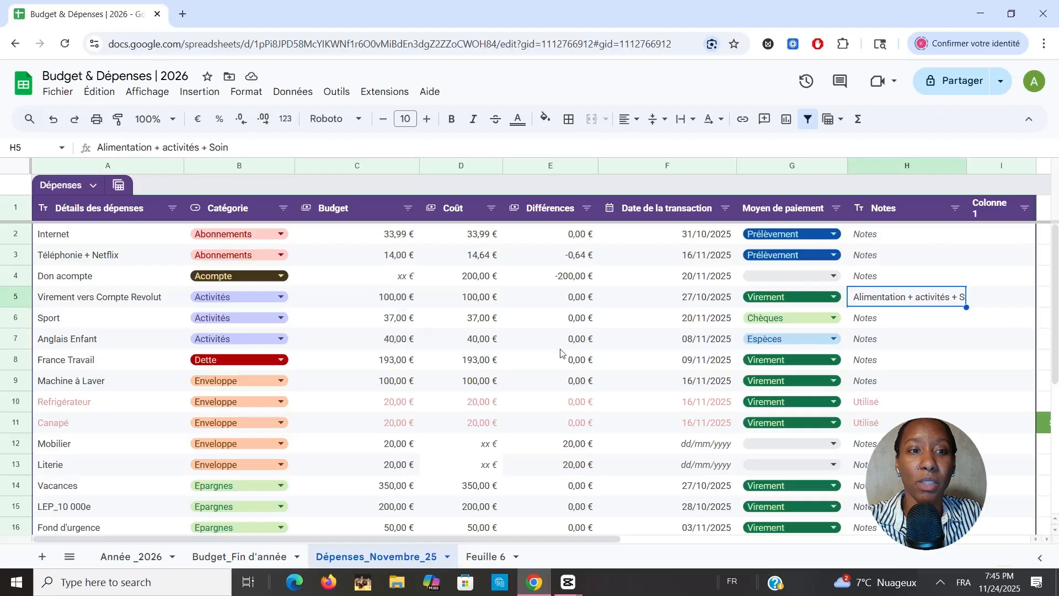
scroll(359, 329, "down", 1)
scroll(359, 329, "down", 5)
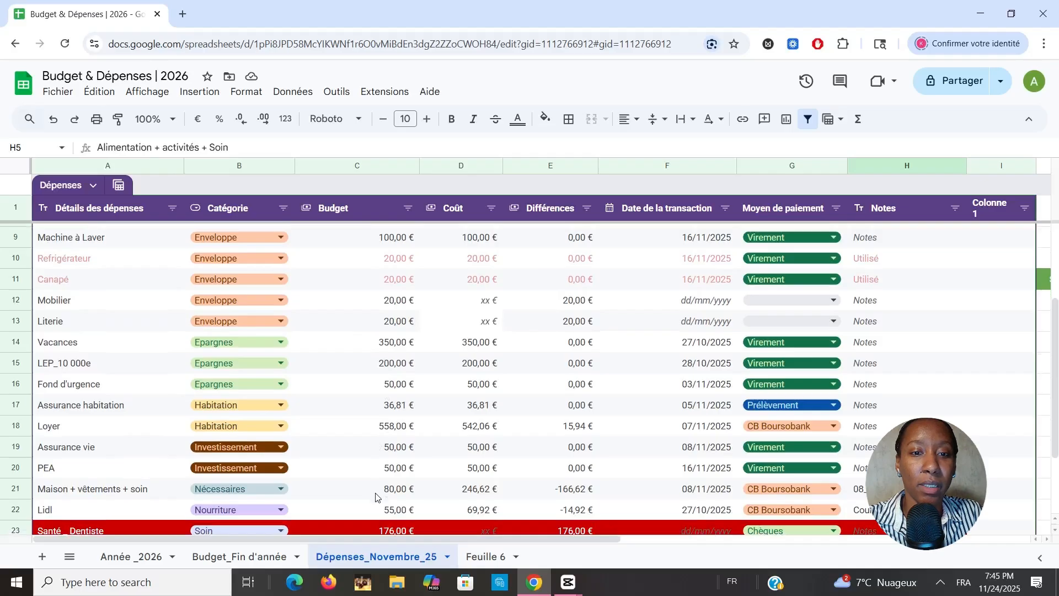
scroll(376, 497, "up", 4)
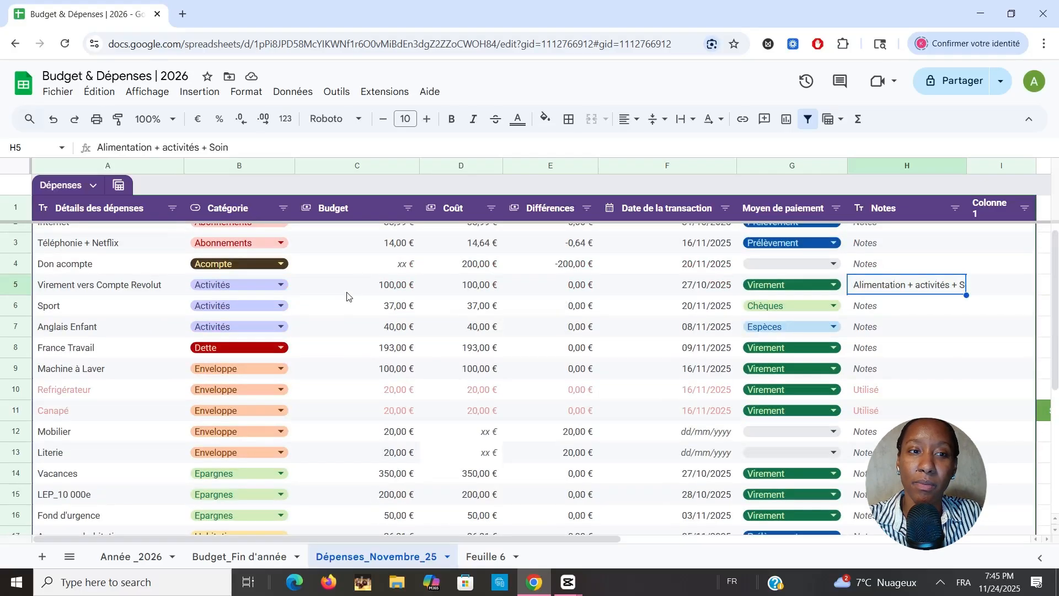
Step: Review the budget, transaction date and note of the Virement vers Compte Revolut expense
left_click(398, 292)
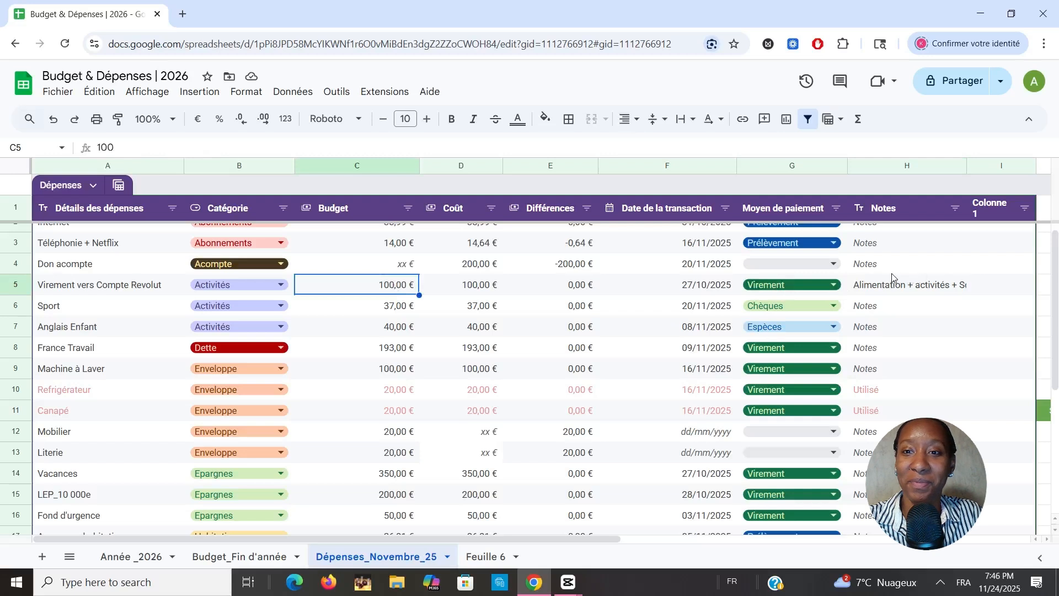
left_click(709, 287)
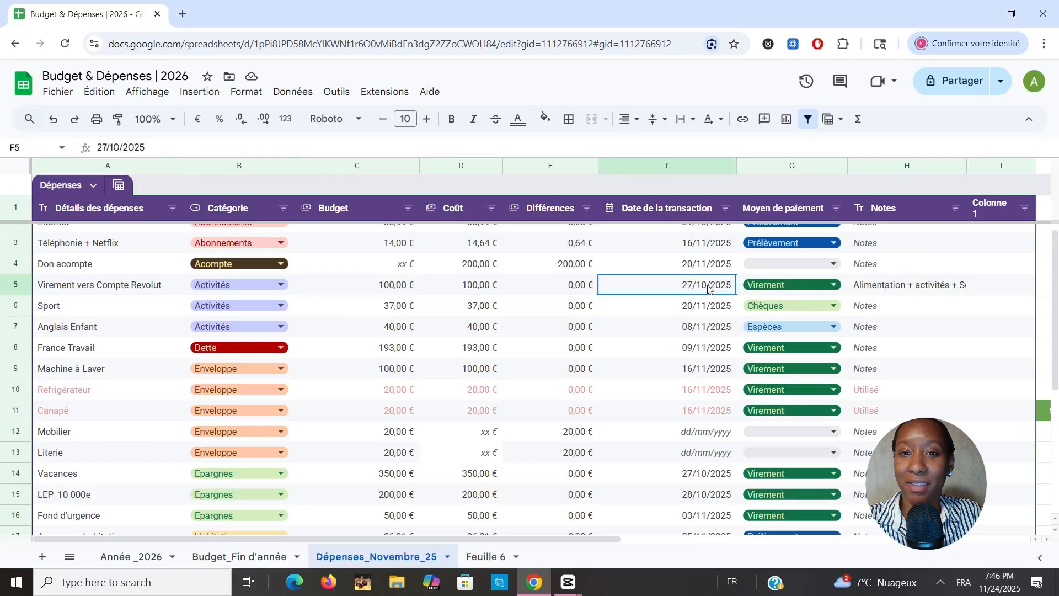
left_click(896, 285)
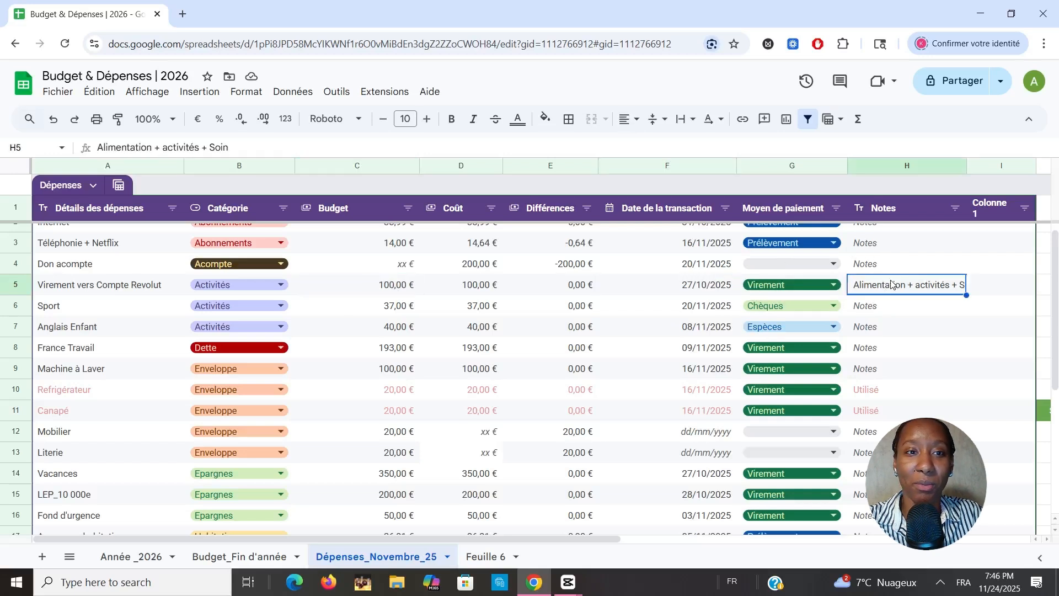
left_click(408, 285)
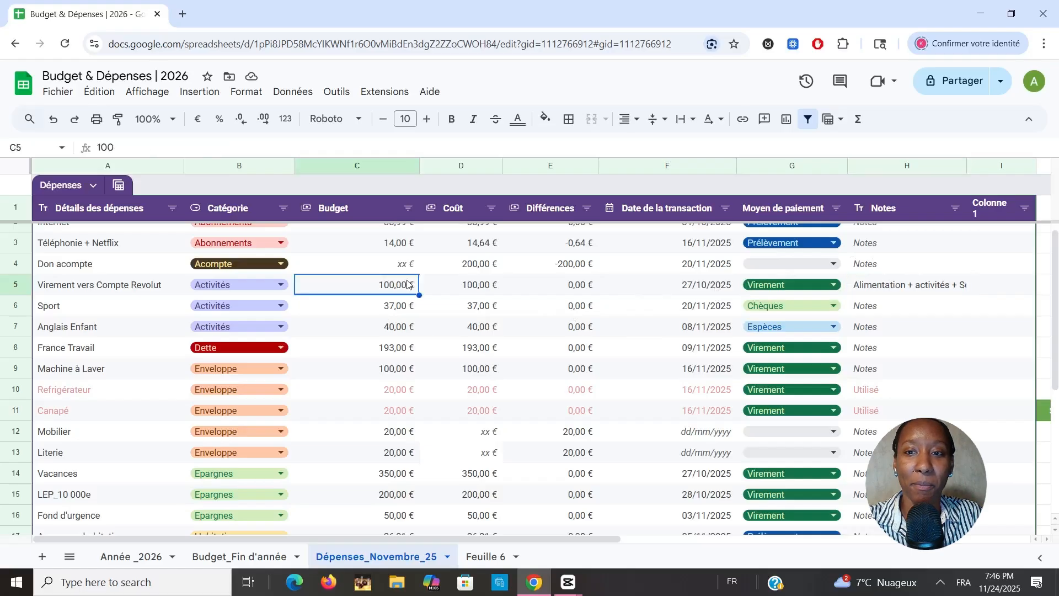
left_click(717, 287)
left_click(880, 285)
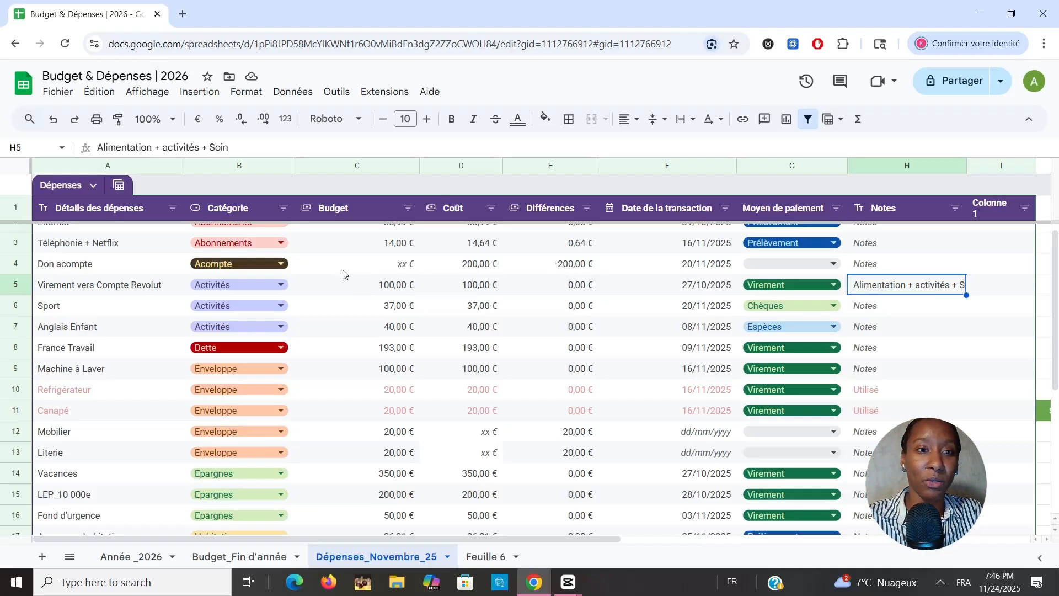
scroll(341, 283, "up", 1)
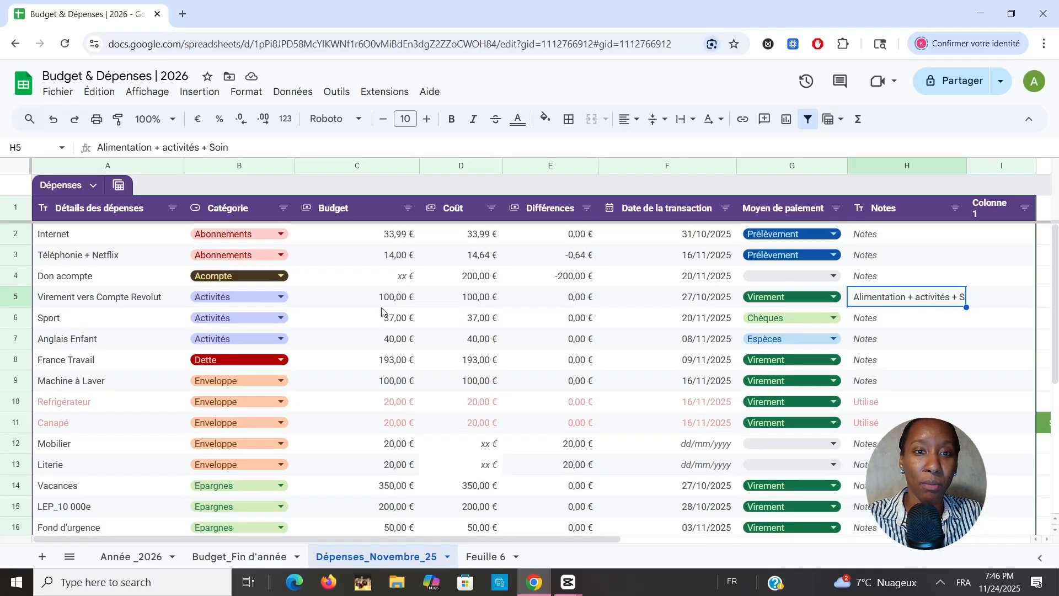
Step: Recheck the sum of the Activités budgets and compare the budget and cost of the France Travail debt
left_click_drag(392, 303, 385, 347)
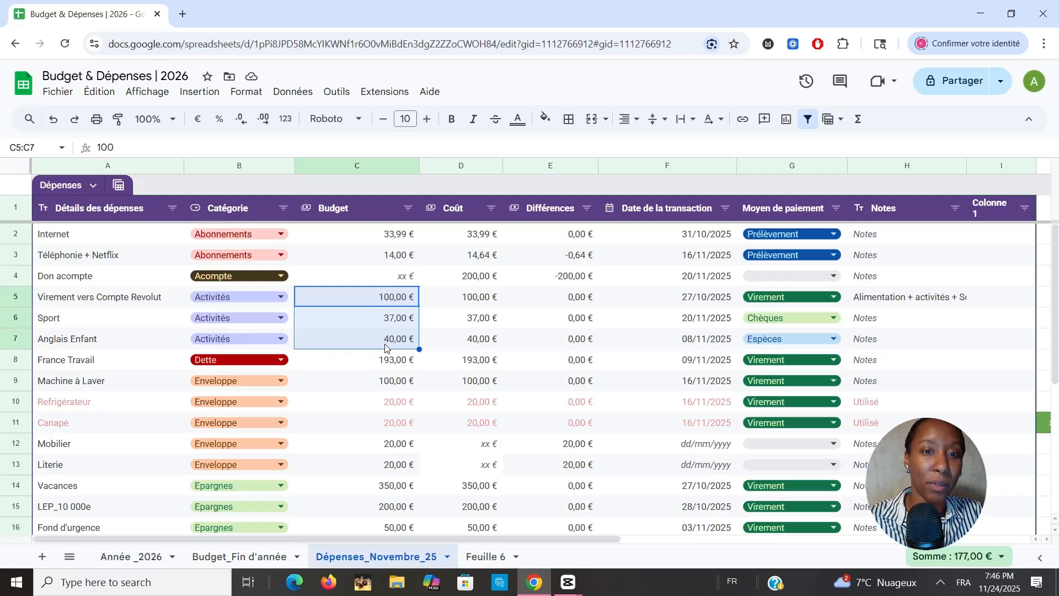
left_click(397, 367)
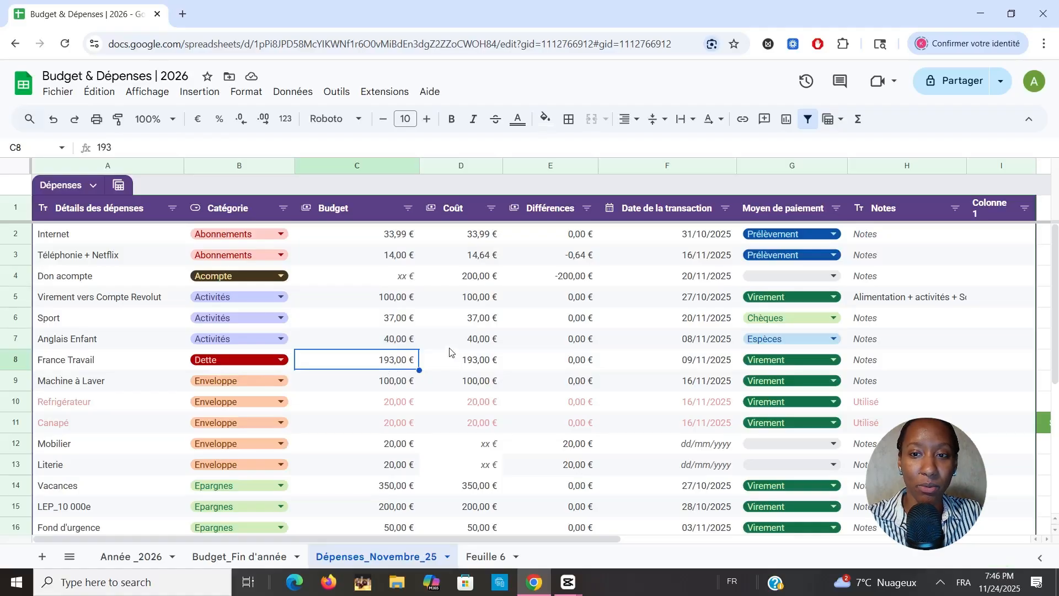
left_click(488, 360)
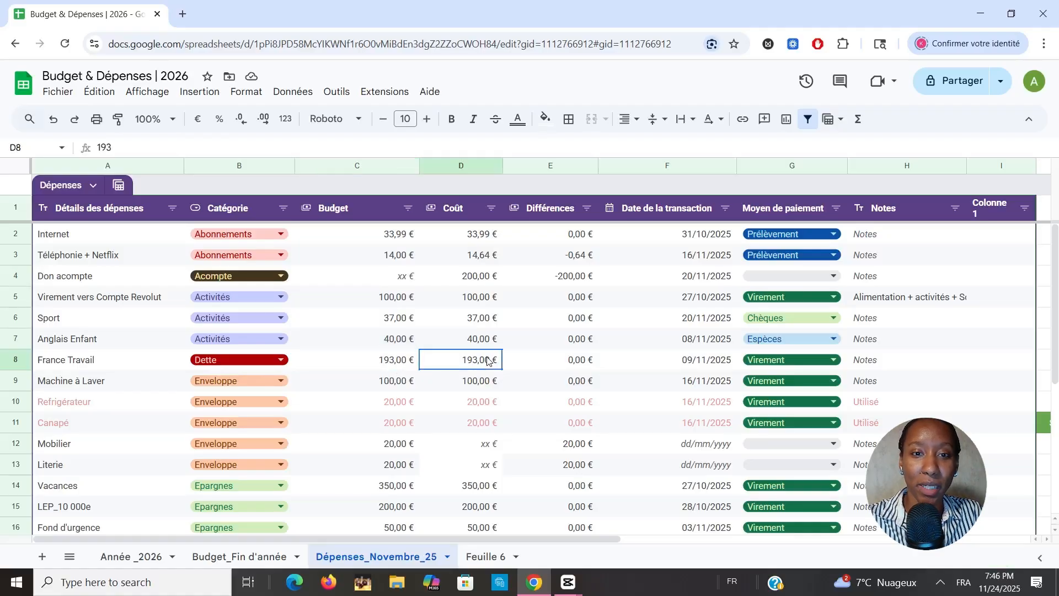
left_click(395, 361, "shift")
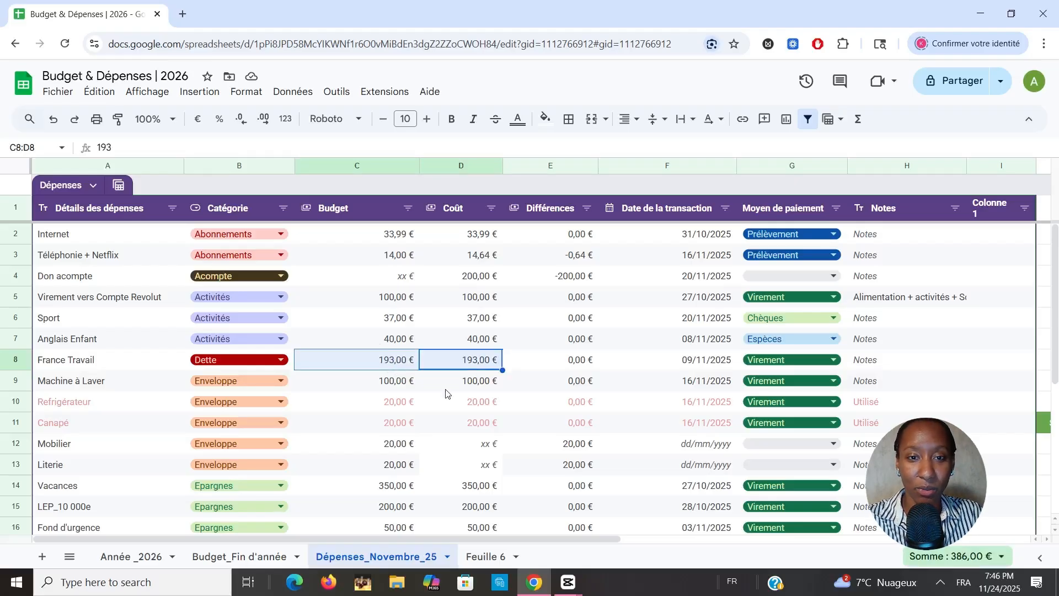
scroll(413, 375, "down", 1)
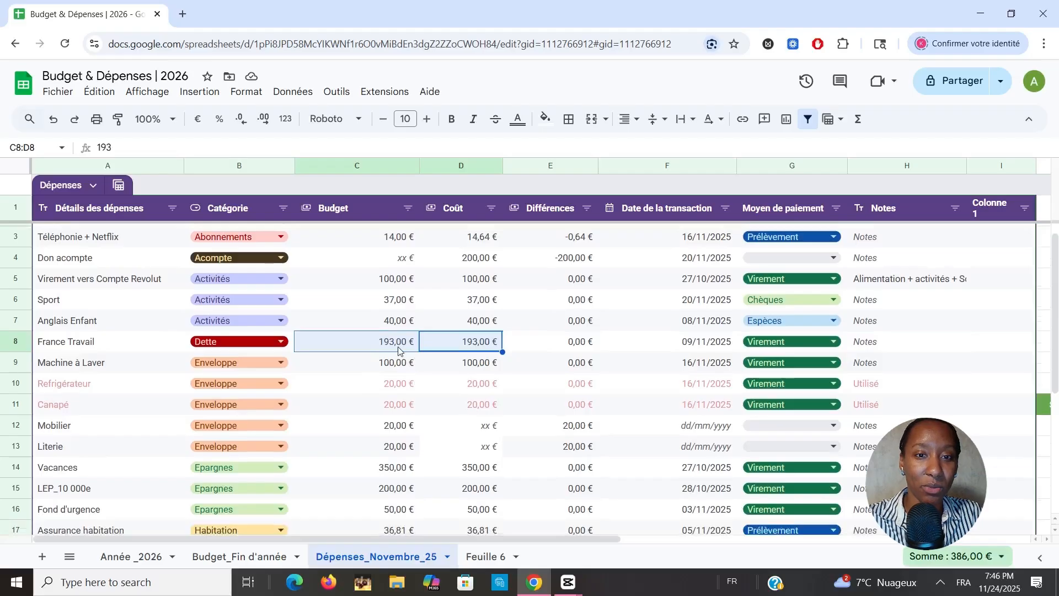
left_click(399, 351)
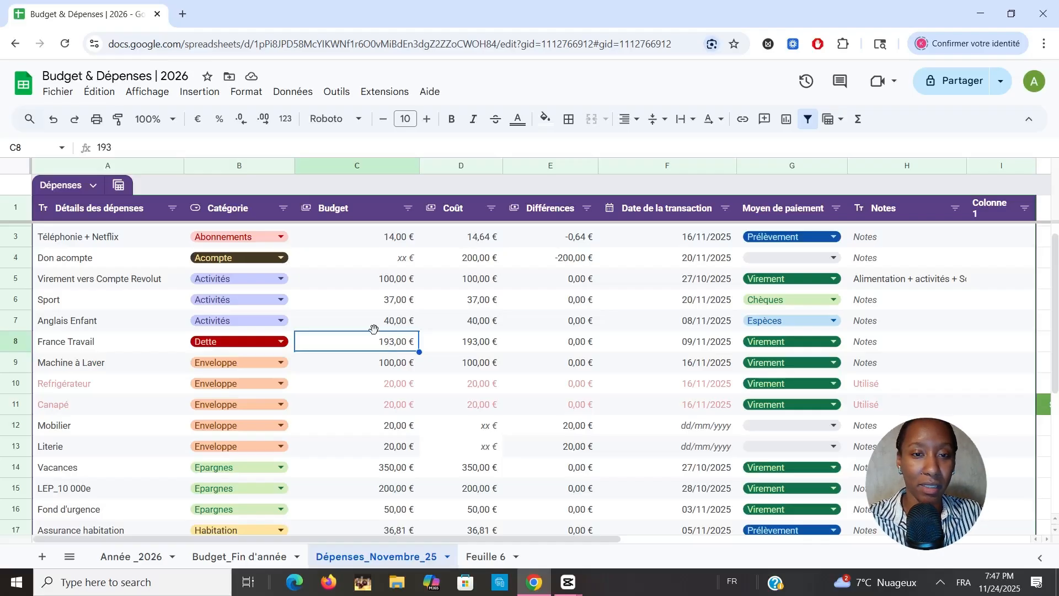
Step: Check the sum of the Enveloppe budgets from Machine à Laver through Literie
left_click(385, 371)
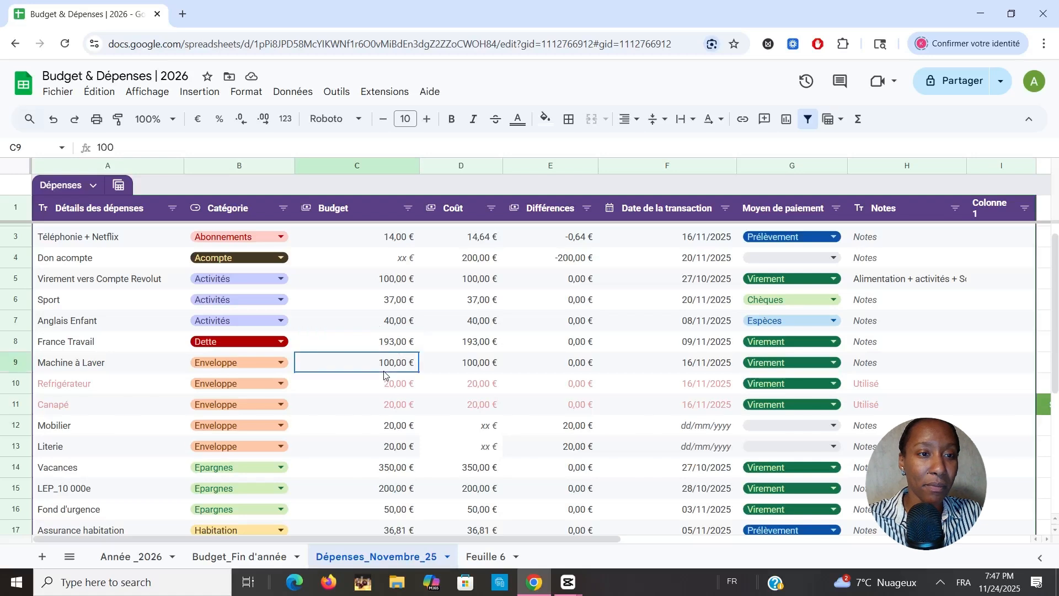
scroll(384, 375, "down", 1)
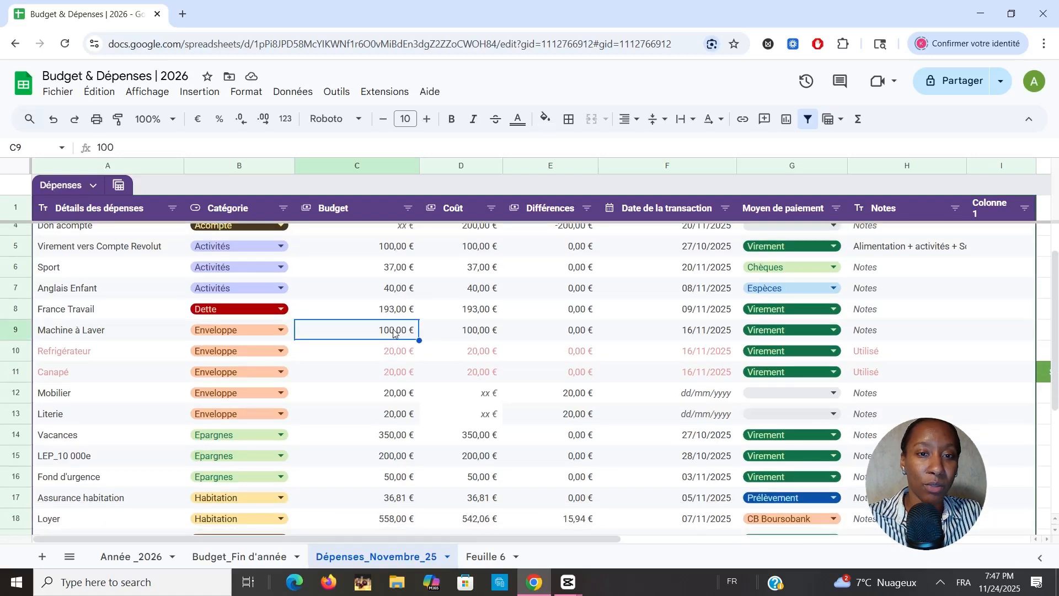
left_click_drag(393, 370, 395, 413)
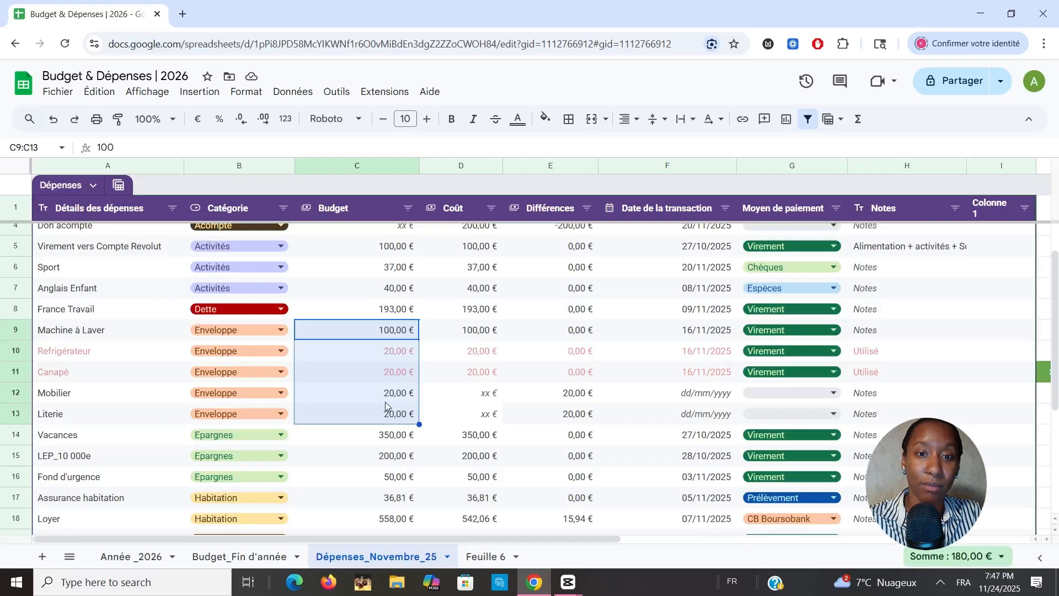
scroll(384, 409, "down", 2)
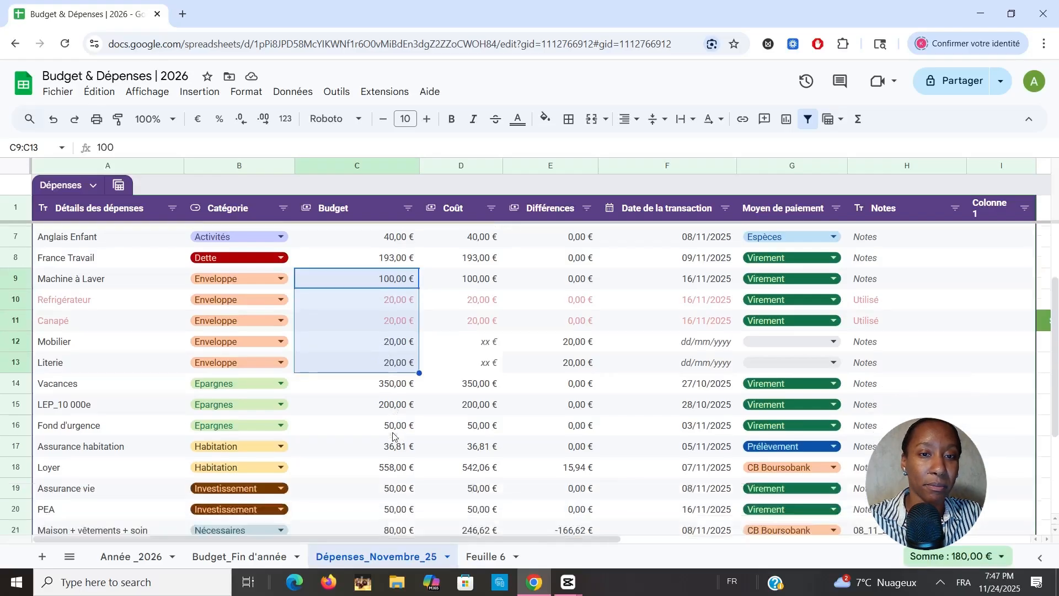
left_click(389, 357)
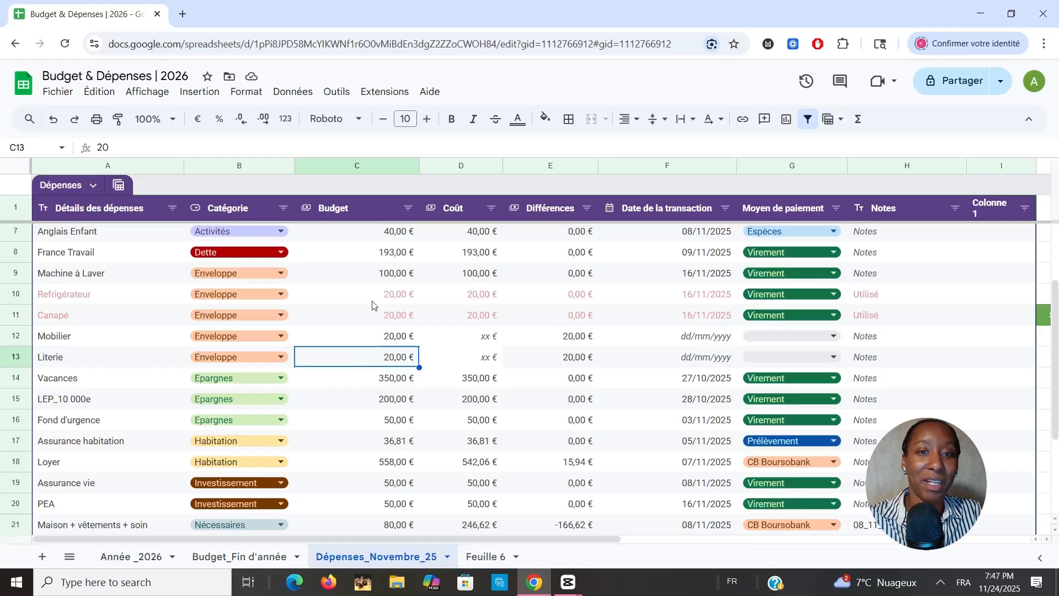
Step: Check the sum of the Epargnes budgets from Vacances through Fond d'urgence and view the Assurance habitation budget
left_click_drag(395, 380, 396, 425)
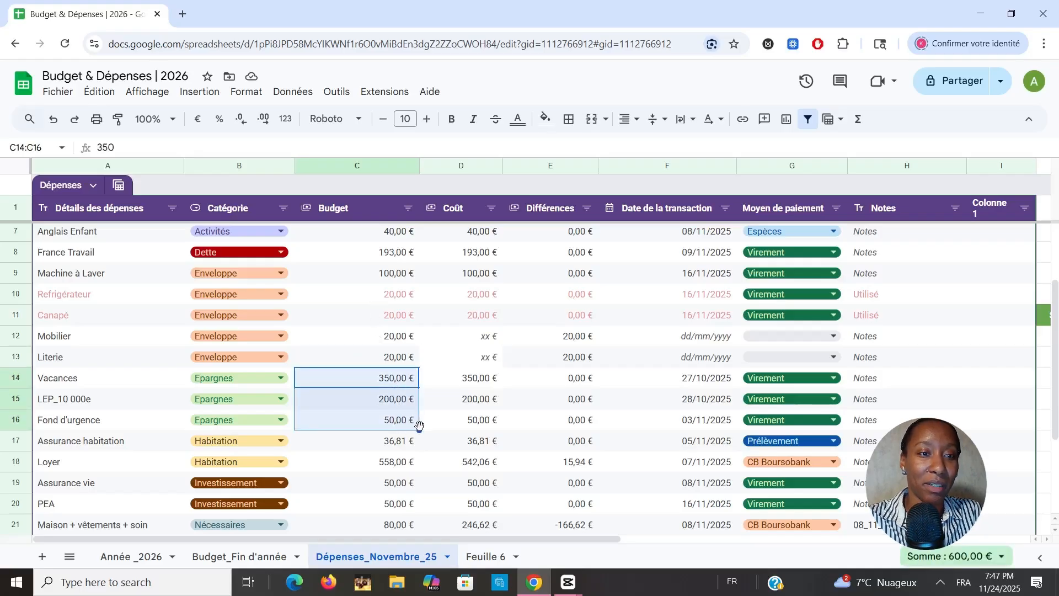
left_click(387, 426)
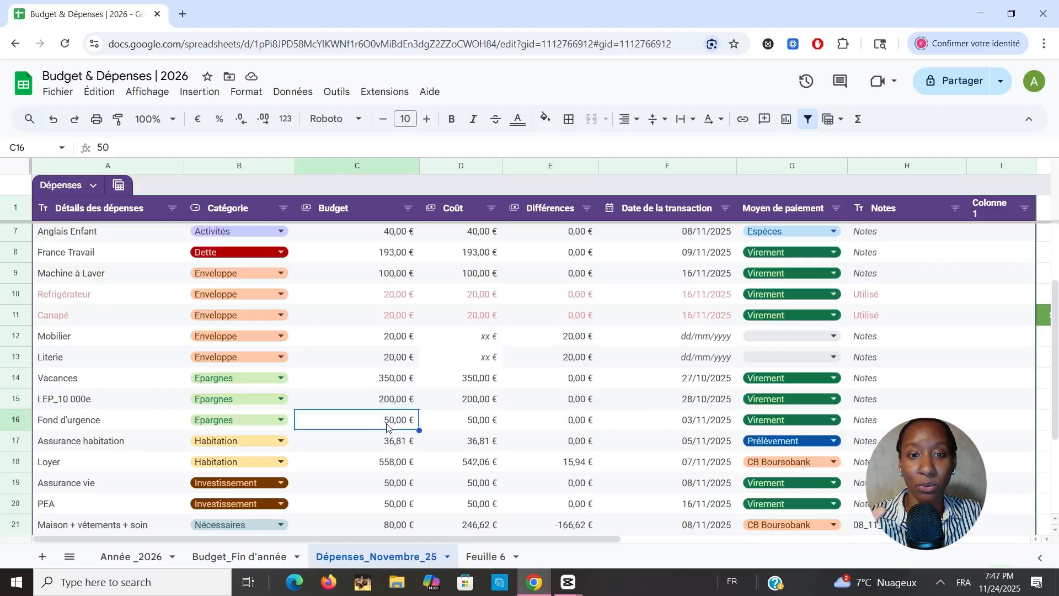
left_click(389, 446)
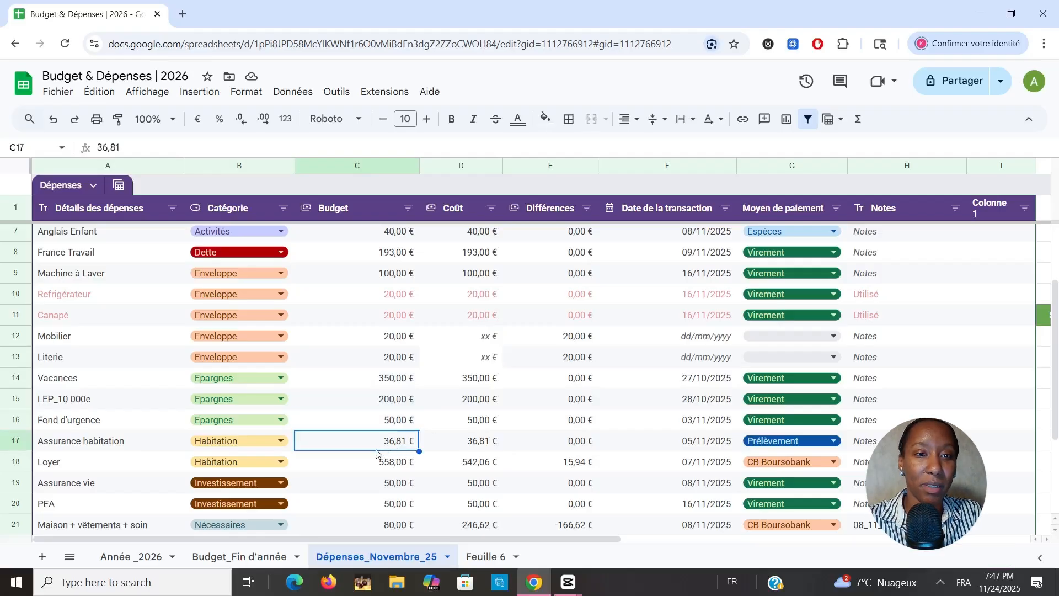
scroll(381, 454, "up", 2)
scroll(372, 284, "down", 2)
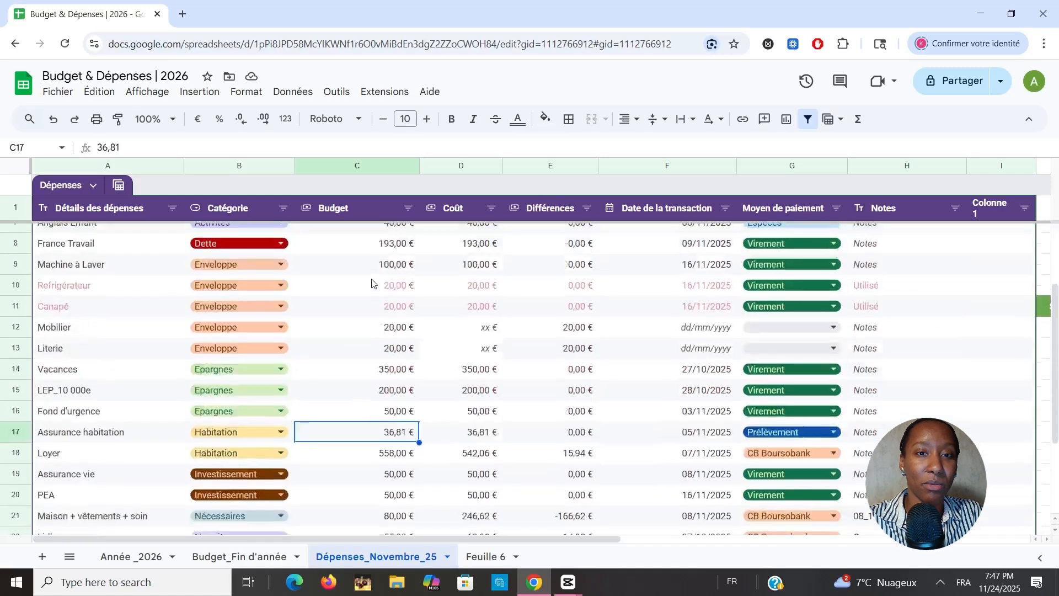
Step: View the Loyer budget and check the sum of the Investissement budgets for Assurance vie and PEA
scroll(371, 284, "down", 1)
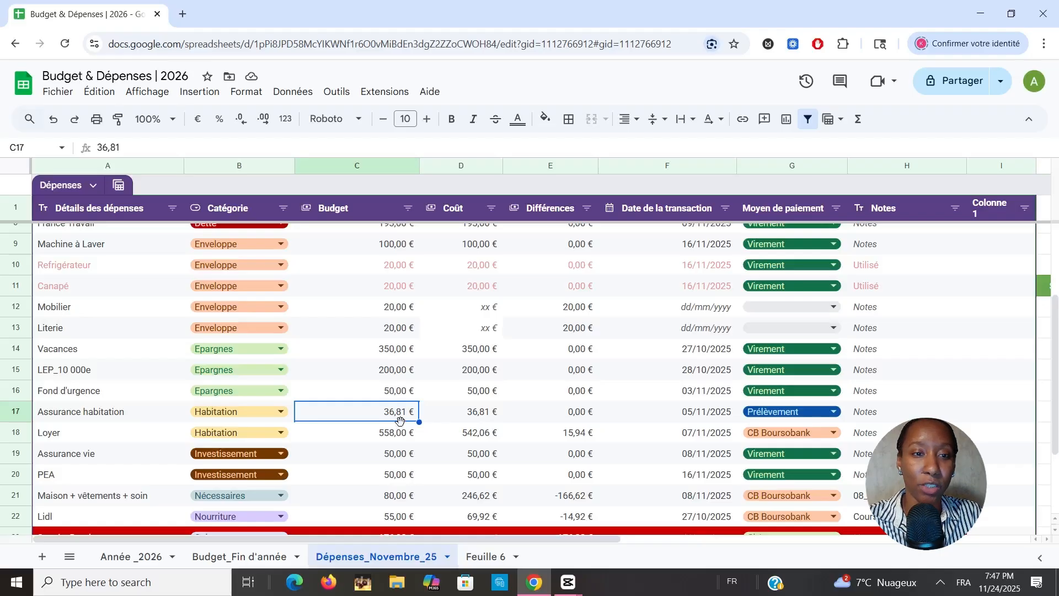
scroll(390, 411, "down", 1)
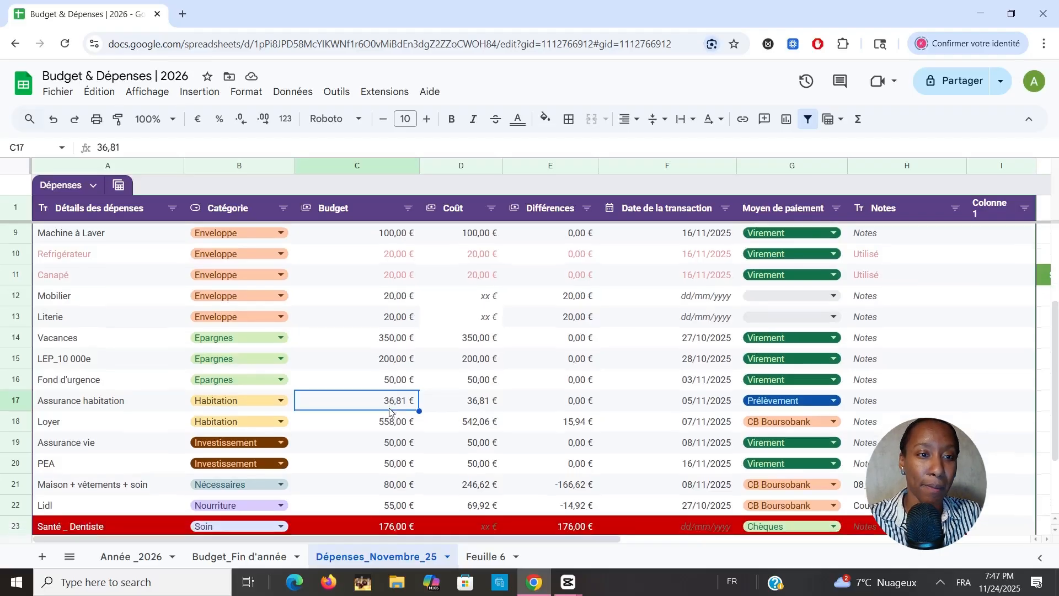
left_click(382, 429)
scroll(426, 450, "down", 2)
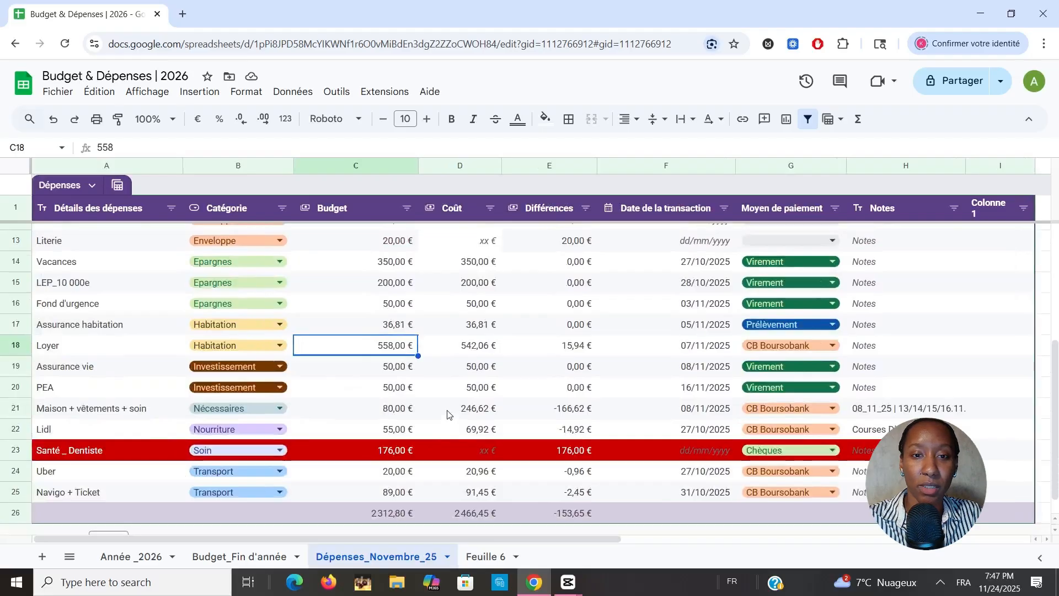
scroll(447, 414, "down", 1)
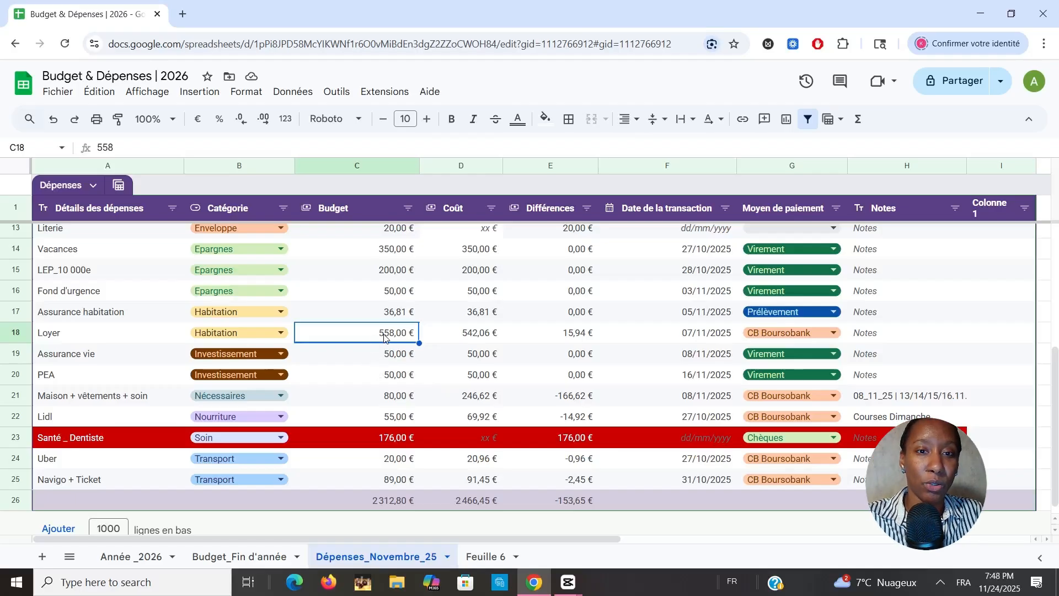
scroll(358, 371, "down", 1)
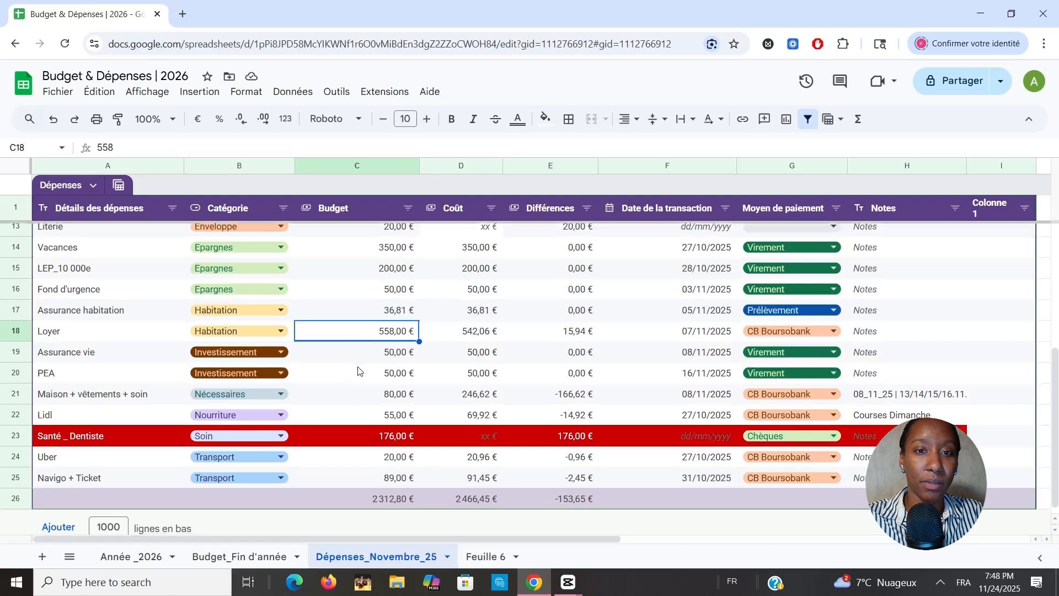
left_click_drag(380, 353, 378, 383)
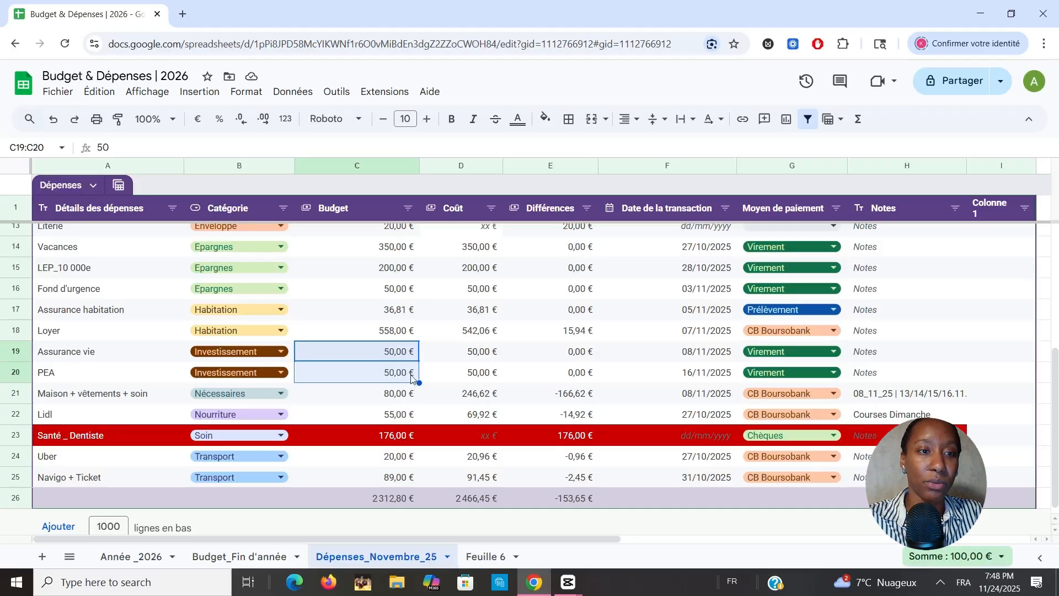
Step: Review the LEP_10 000e savings entry and its budget
scroll(410, 366, "up", 1)
scroll(411, 367, "up", 3)
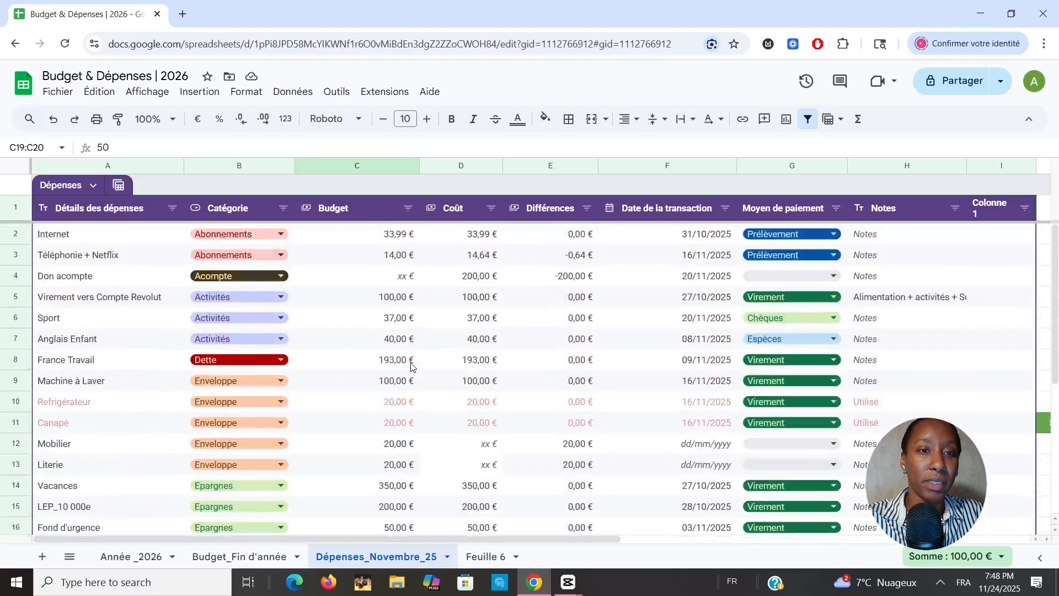
scroll(411, 367, "down", 2)
scroll(411, 367, "down", 2)
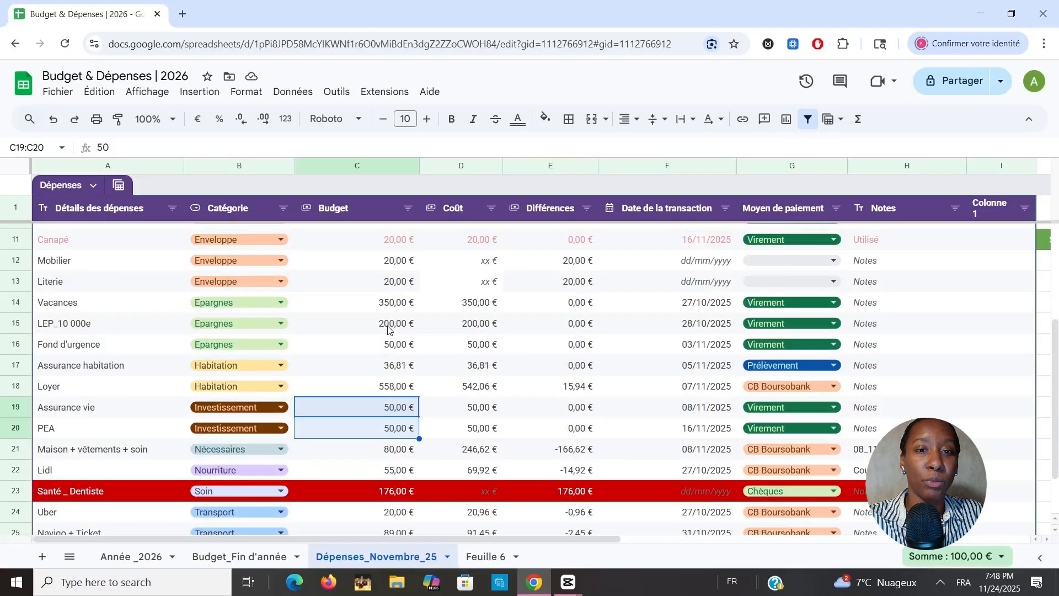
left_click(136, 325)
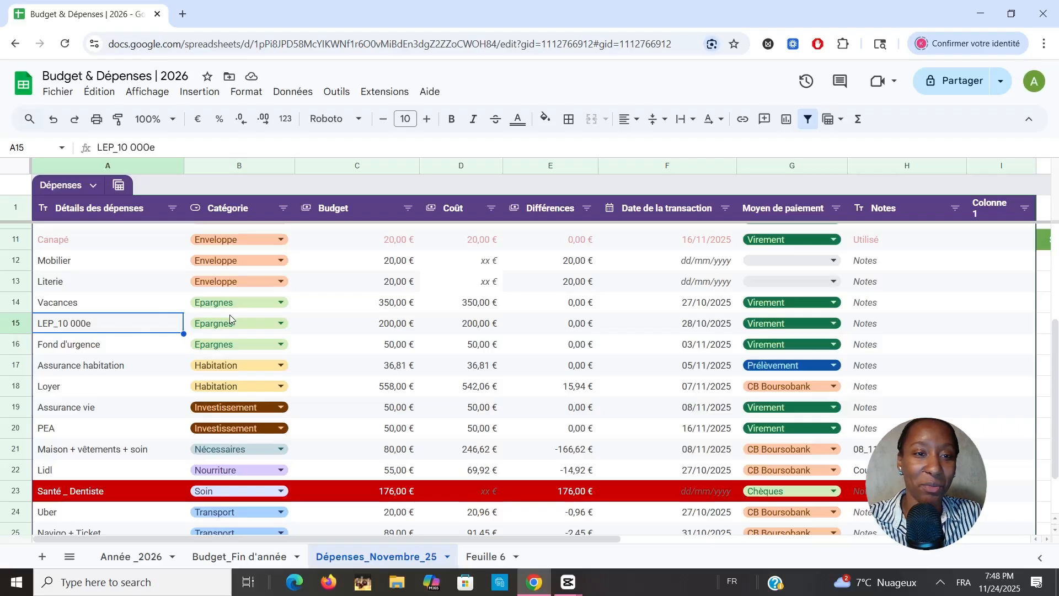
left_click(375, 328)
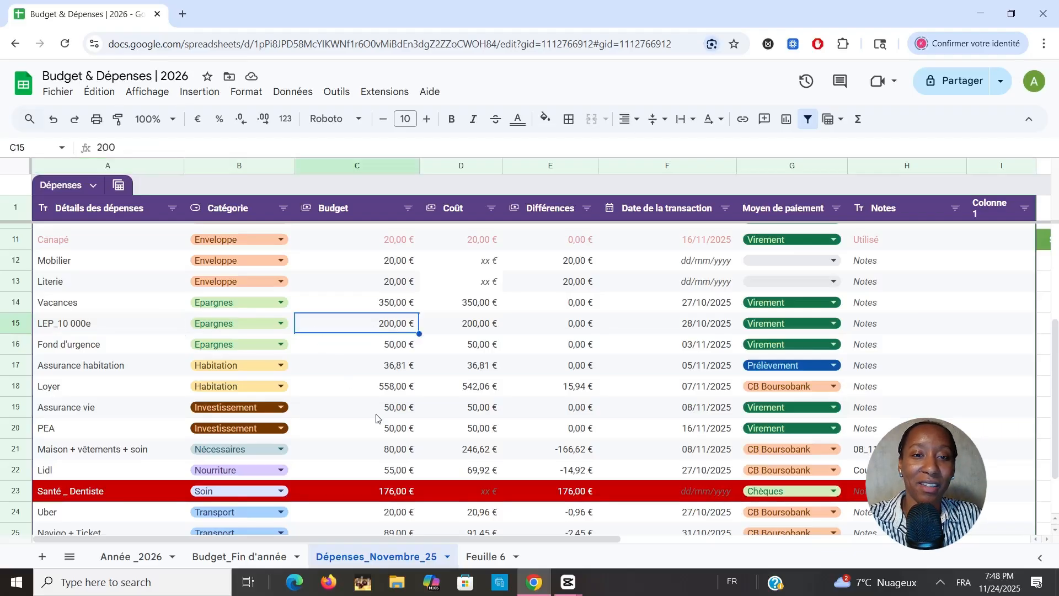
Step: Review the Maison + vêtements + soin budget and examine the individual amounts added up in its cost formula
scroll(381, 448, "down", 1)
left_click(387, 444)
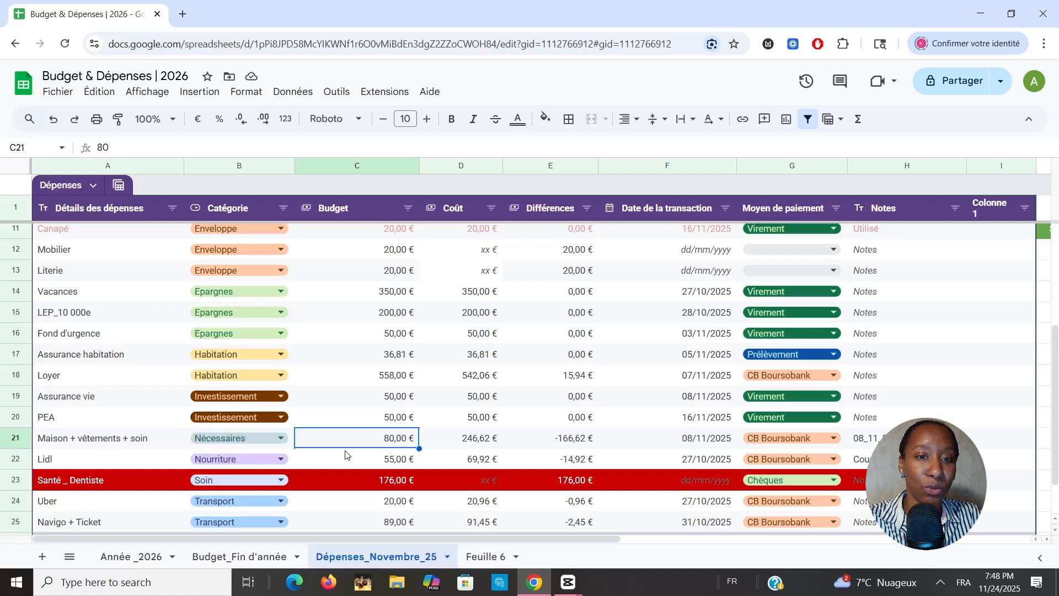
scroll(405, 450, "down", 3)
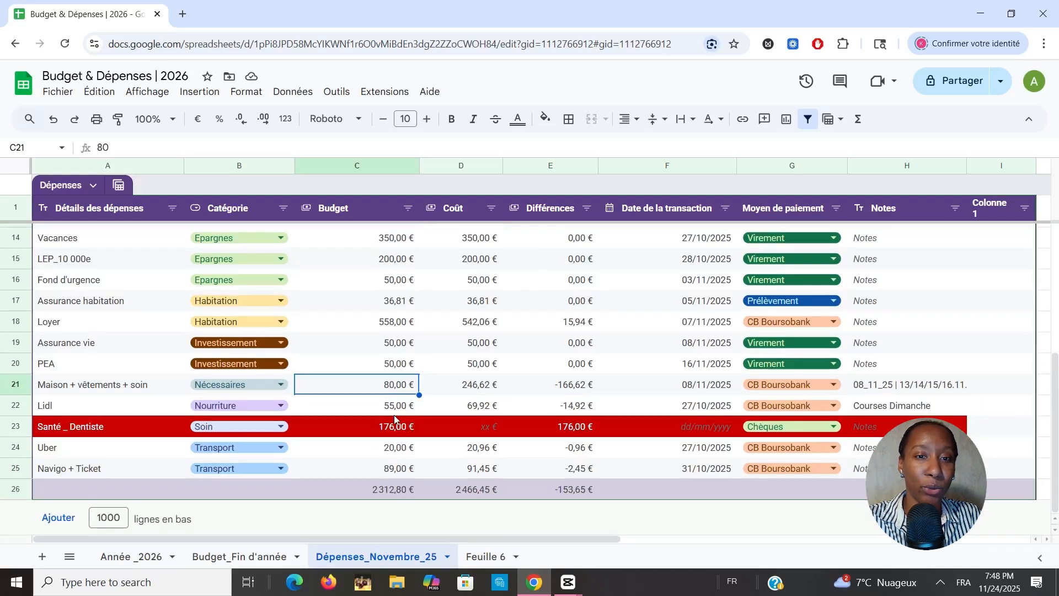
left_click(471, 391)
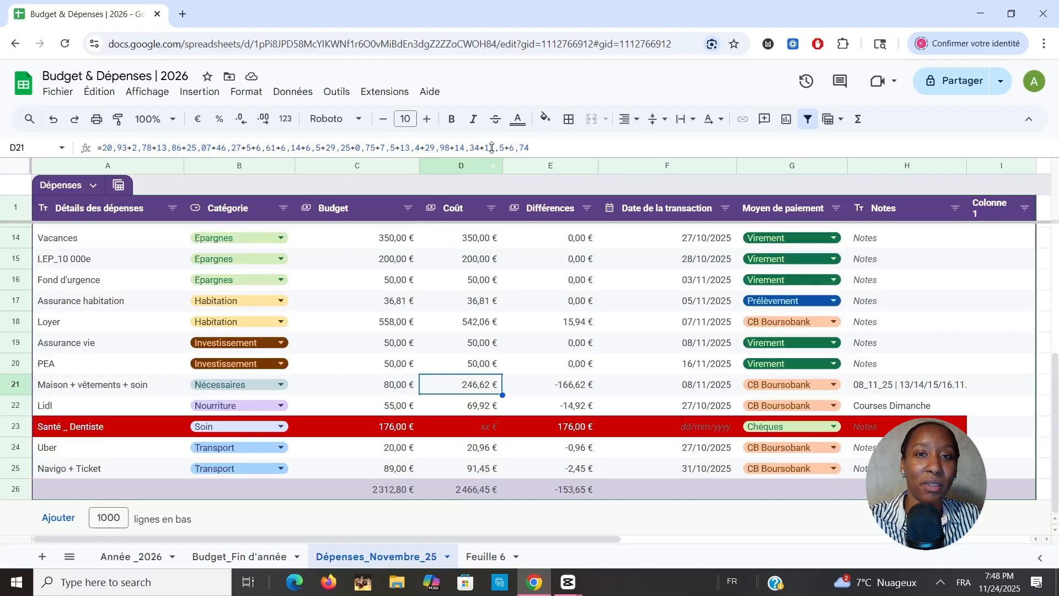
left_click_drag(528, 148, 186, 164)
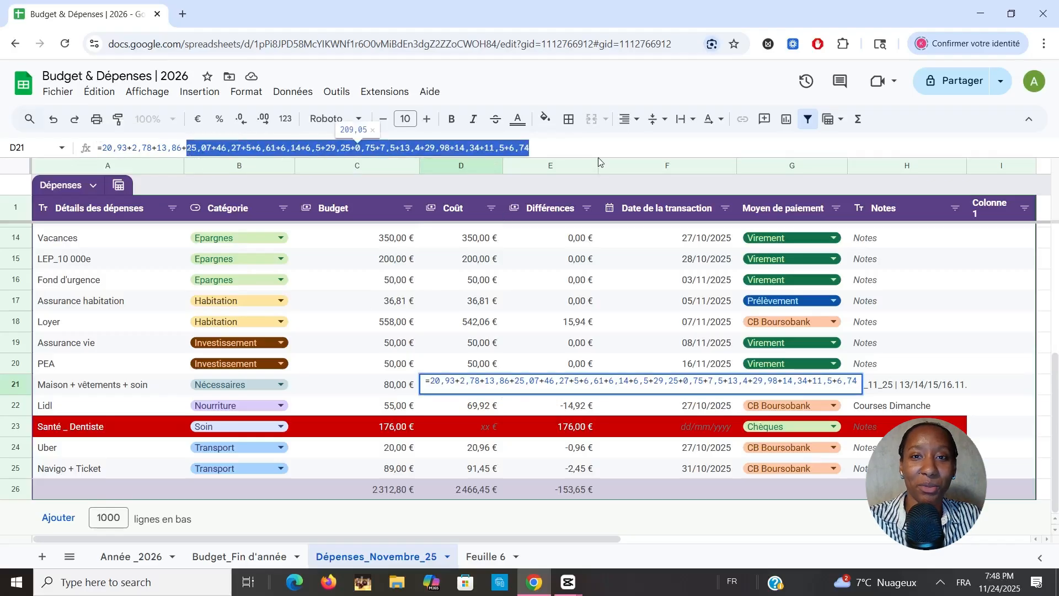
left_click(578, 150)
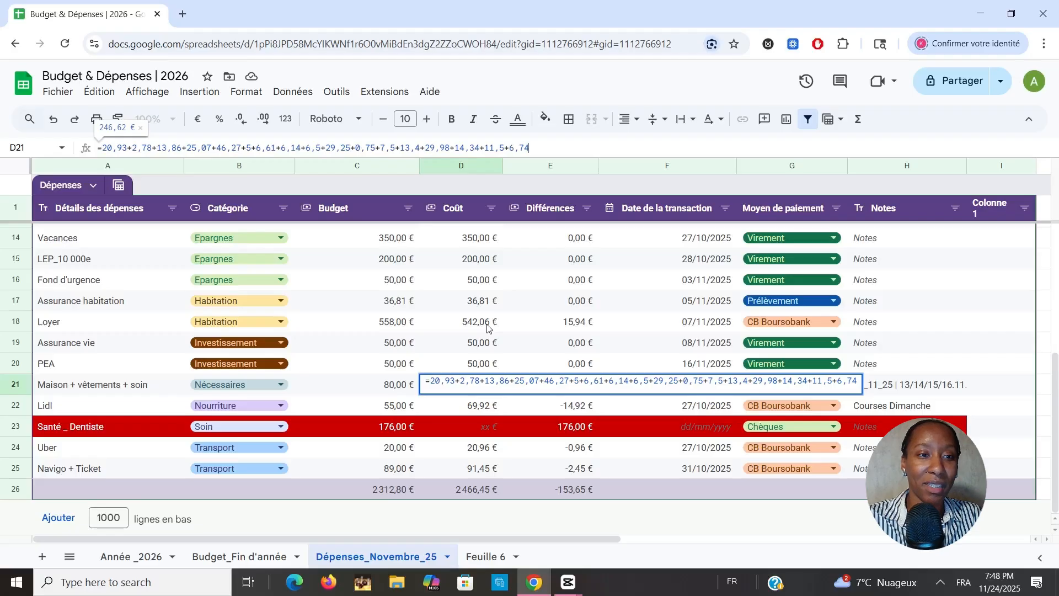
key("Return")
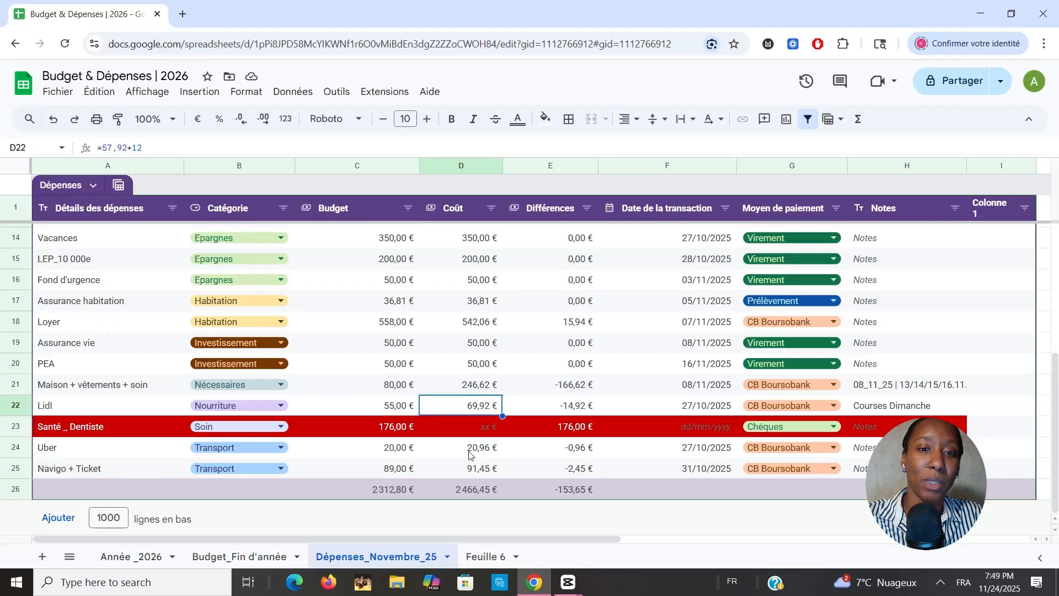
Step: Review the budget and difference of the Santé _ Dentiste expense and view the Uber budget
left_click(403, 435)
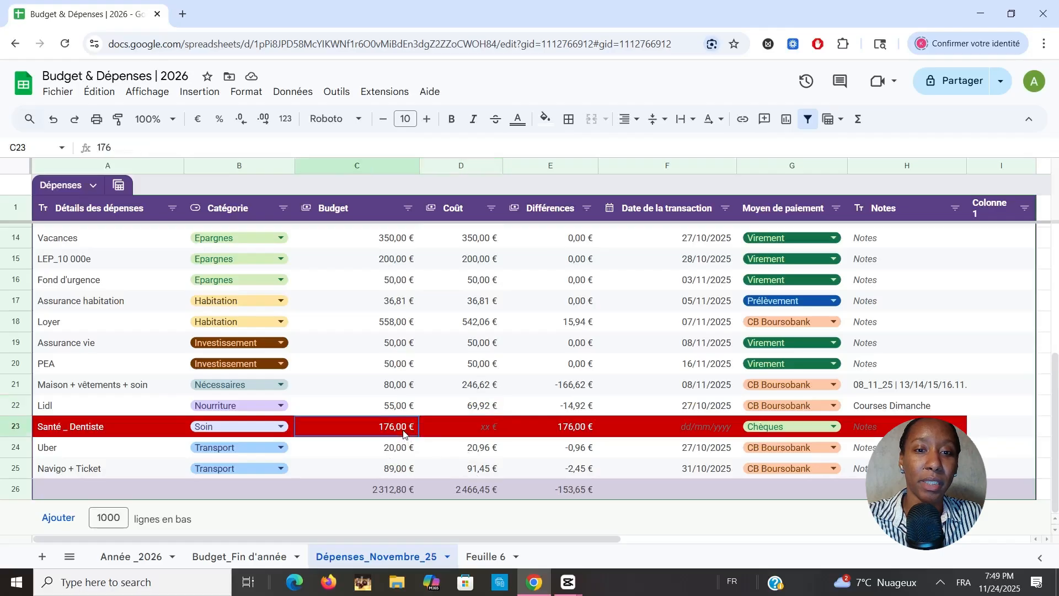
left_click(581, 427)
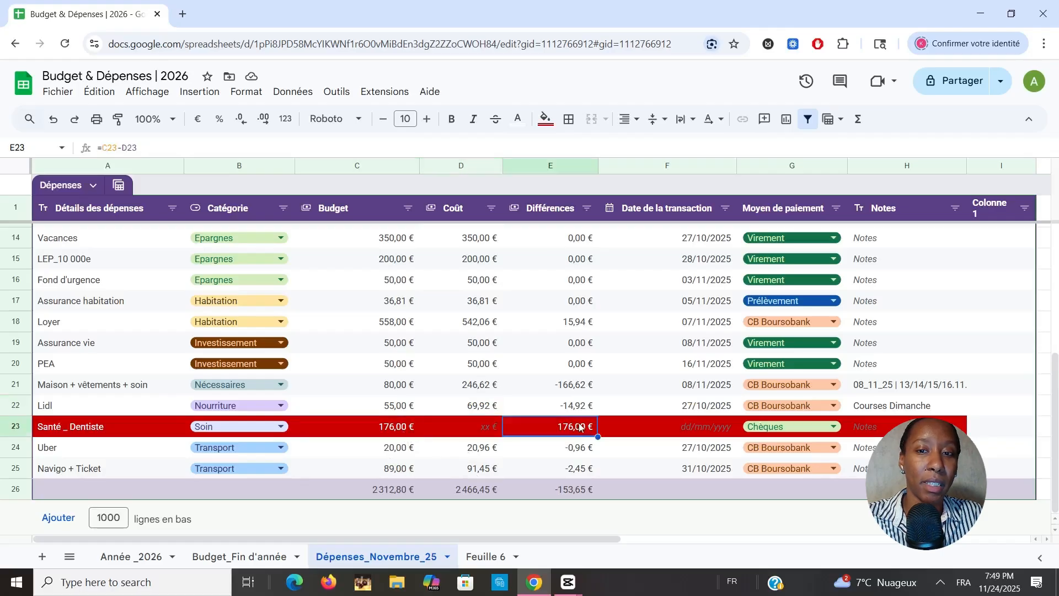
left_click(411, 455)
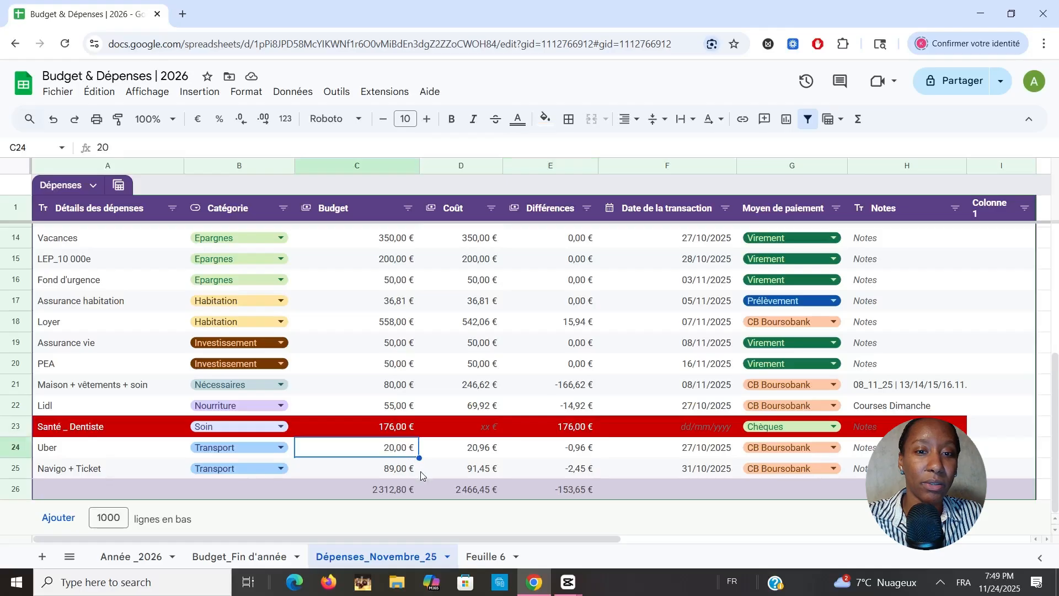
left_click(584, 435)
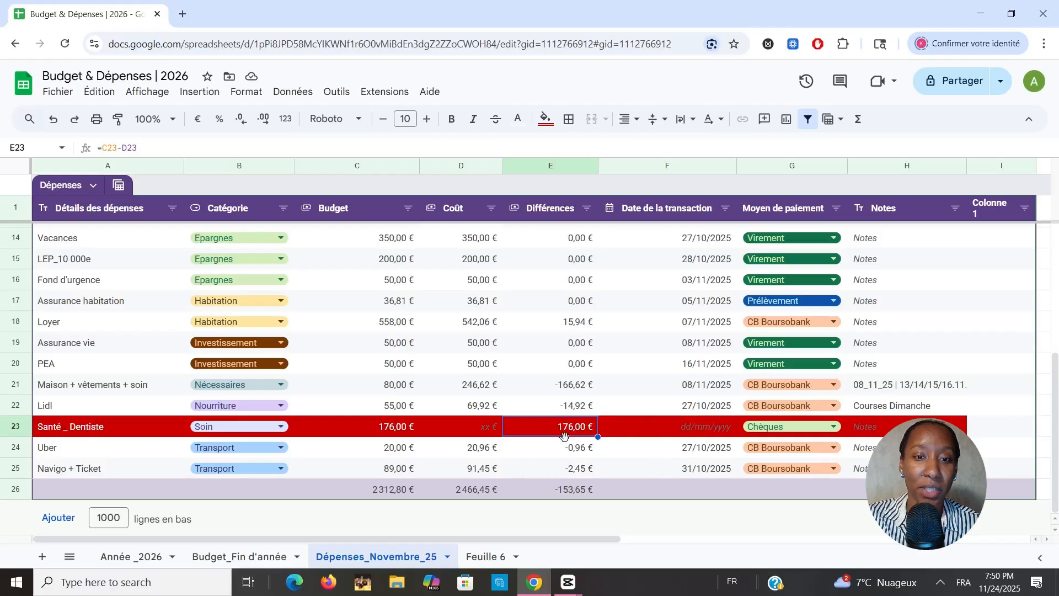
Step: Check the cost of the Uber expense and clear its budget amount
left_click(456, 449)
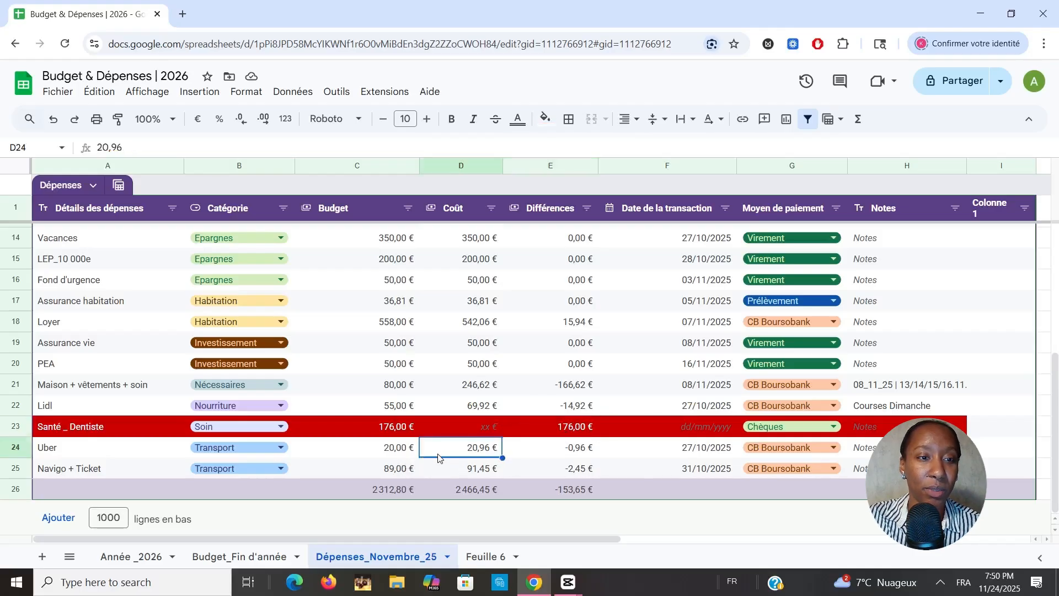
left_click(363, 455)
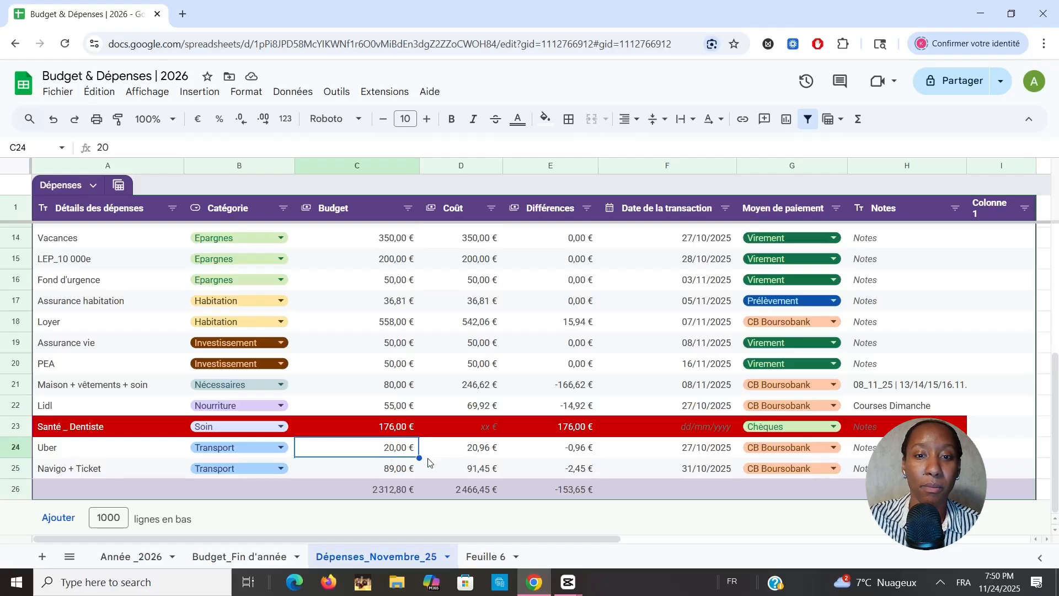
key("Delete")
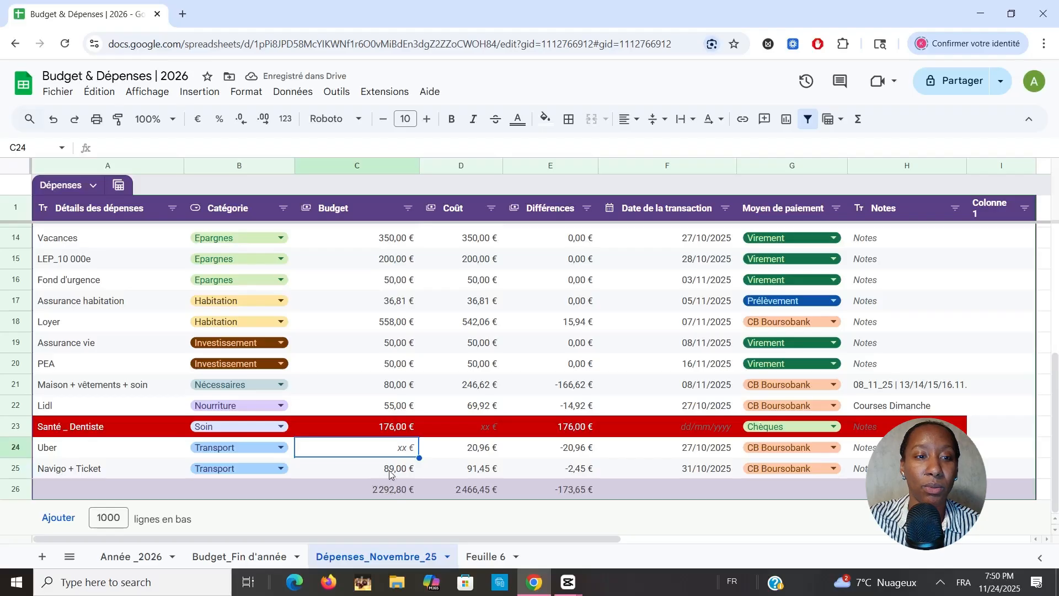
Step: Examine the 2+1,25 ticket amounts within the Navigo + Ticket cost formula
left_click(465, 467)
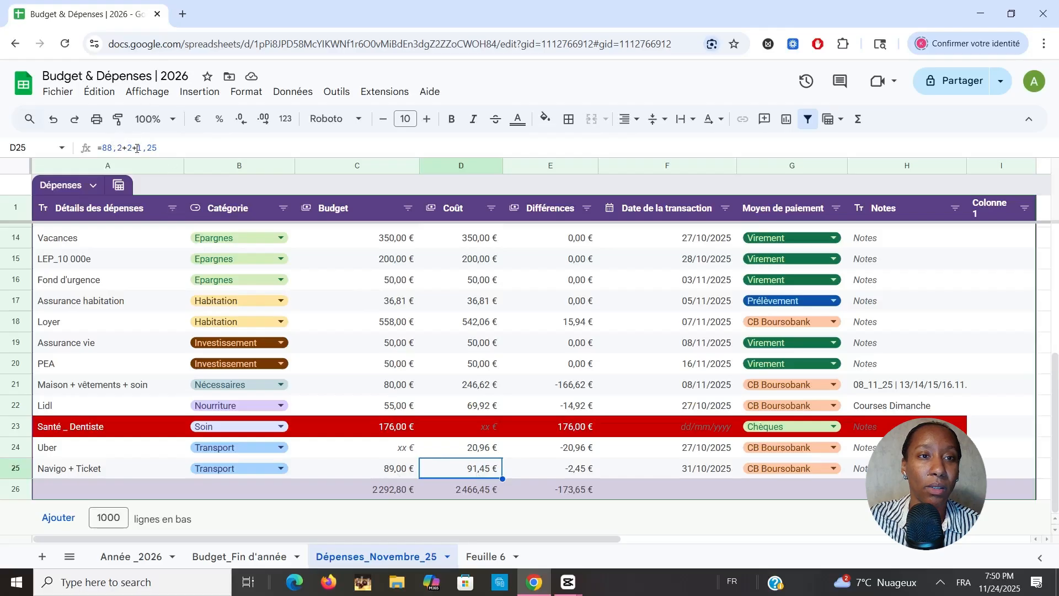
left_click(128, 148)
left_click_drag(128, 147, 158, 148)
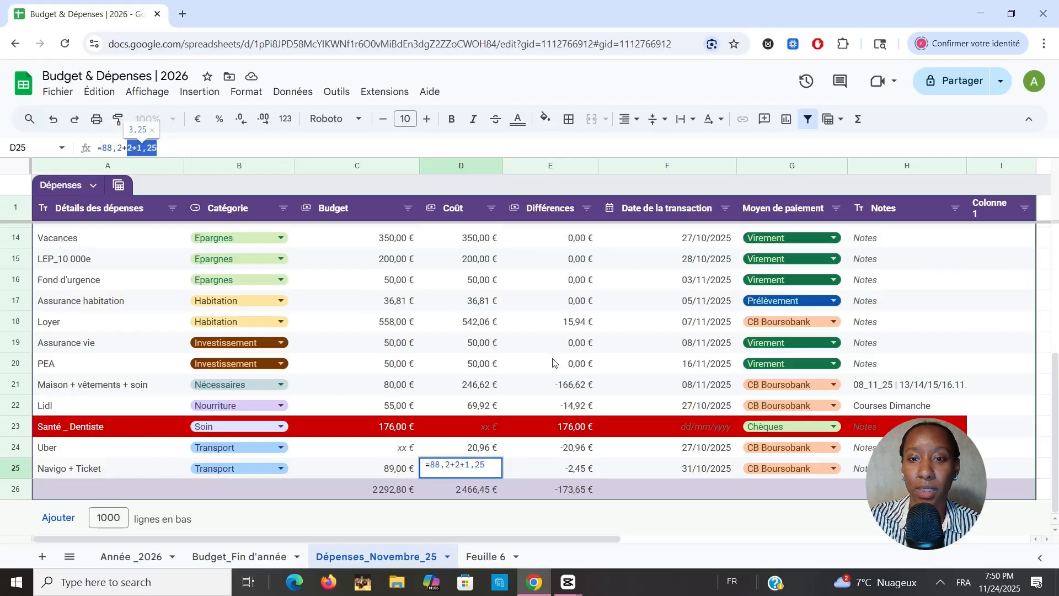
Step: Remove the stray E23 reference from the Navigo + Ticket cost formula and restore it as =88,2+2+1,25
left_click(538, 435)
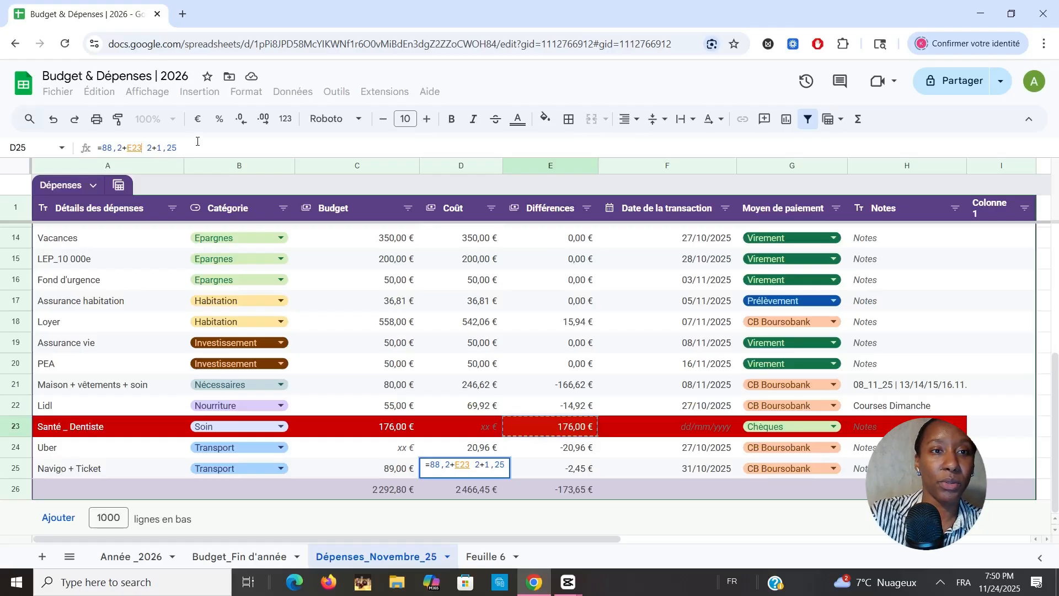
key("BackSpace")
key("BackSpace")
key("BackSpace")
key("BackSpace")
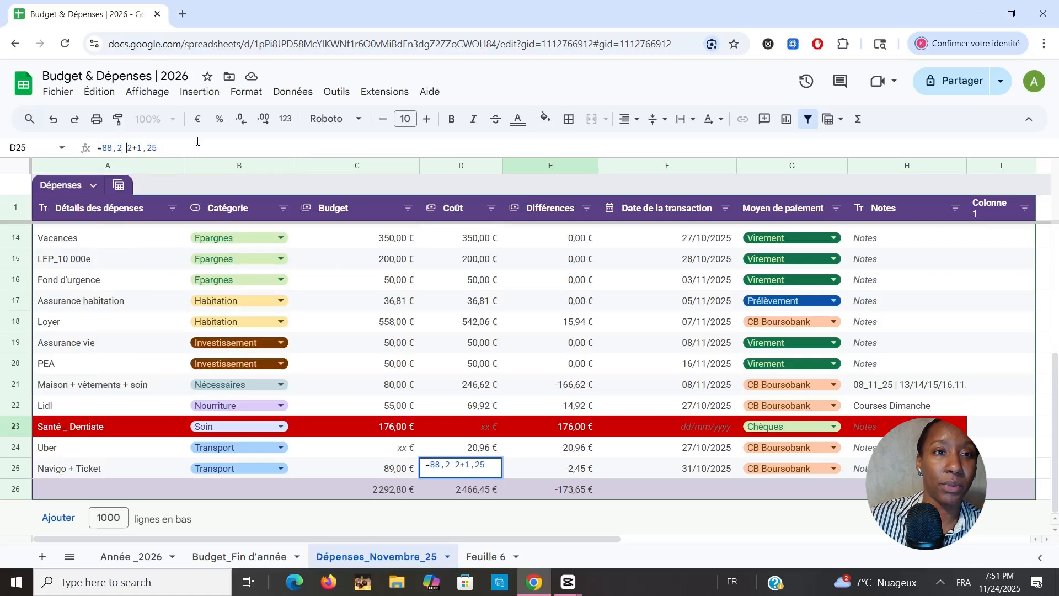
key("BackSpace")
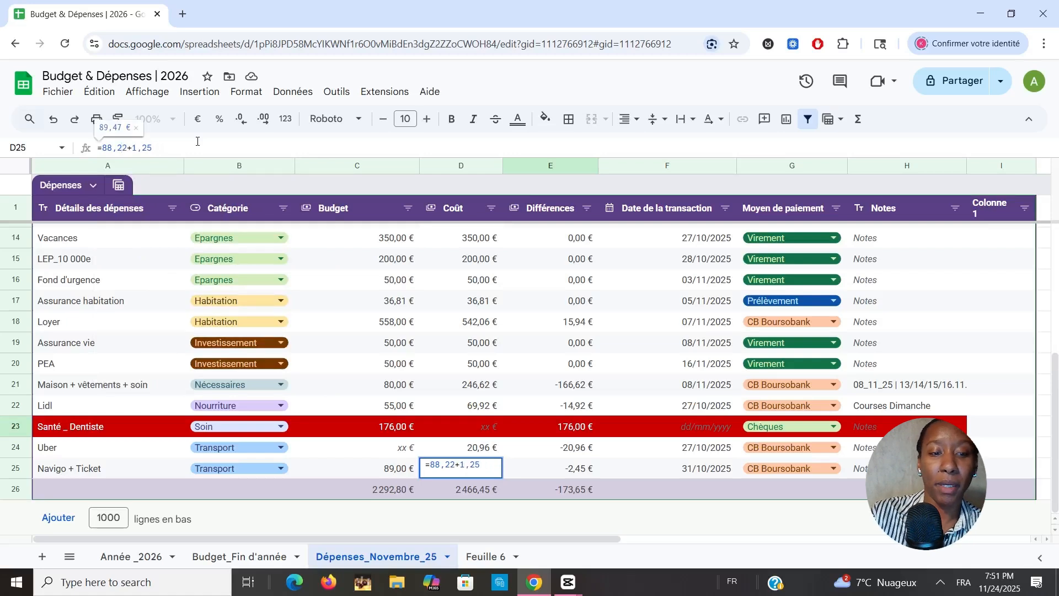
type("+")
key("Return")
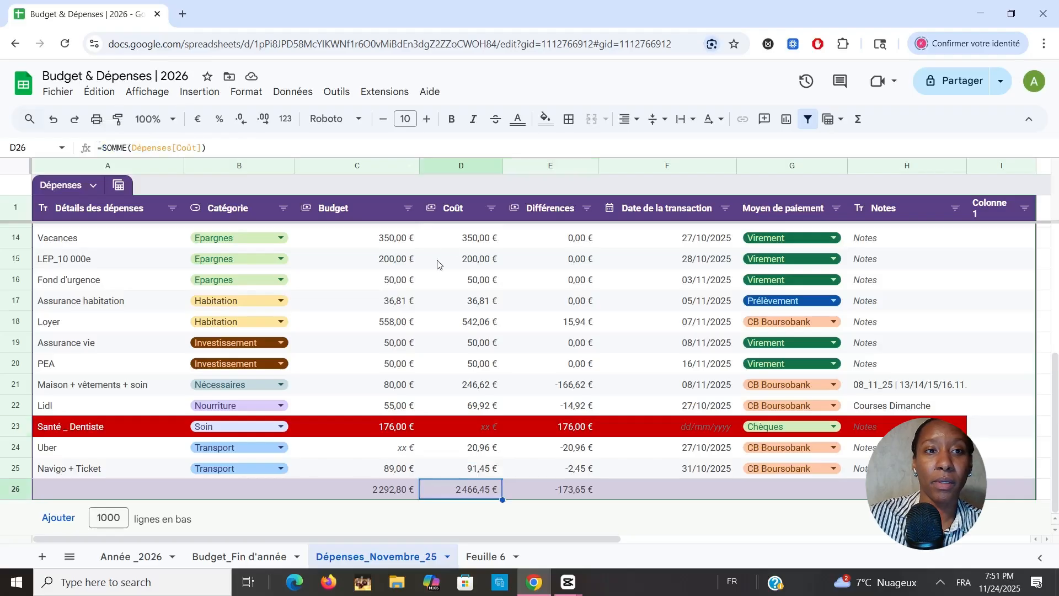
Step: Look back over the November expenses from the first entry through the totals row and open the Budget_Fin d'année sheet
scroll(432, 346, "up", 5)
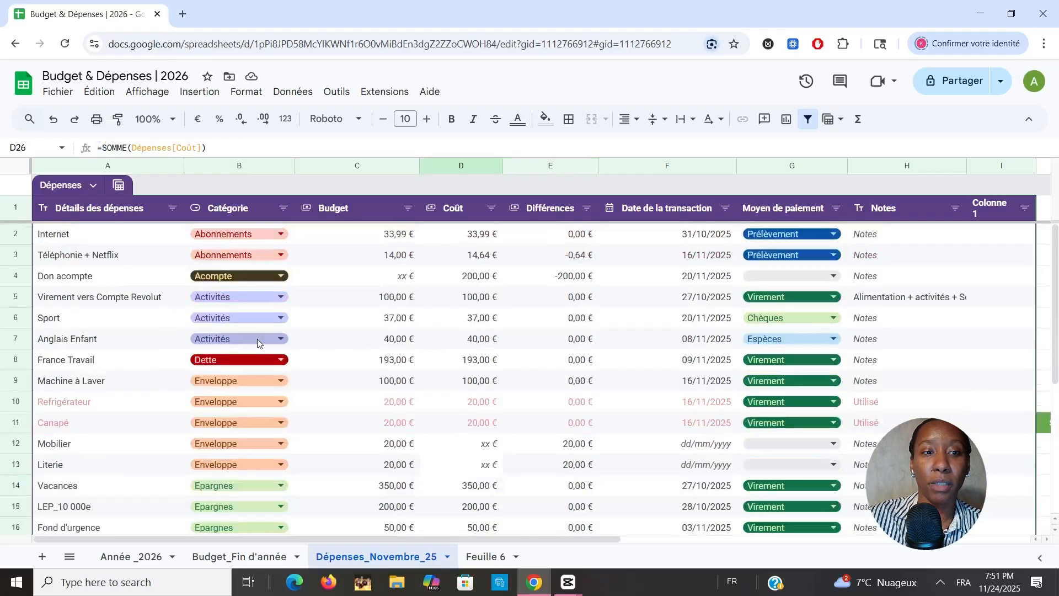
scroll(271, 399, "down", 5)
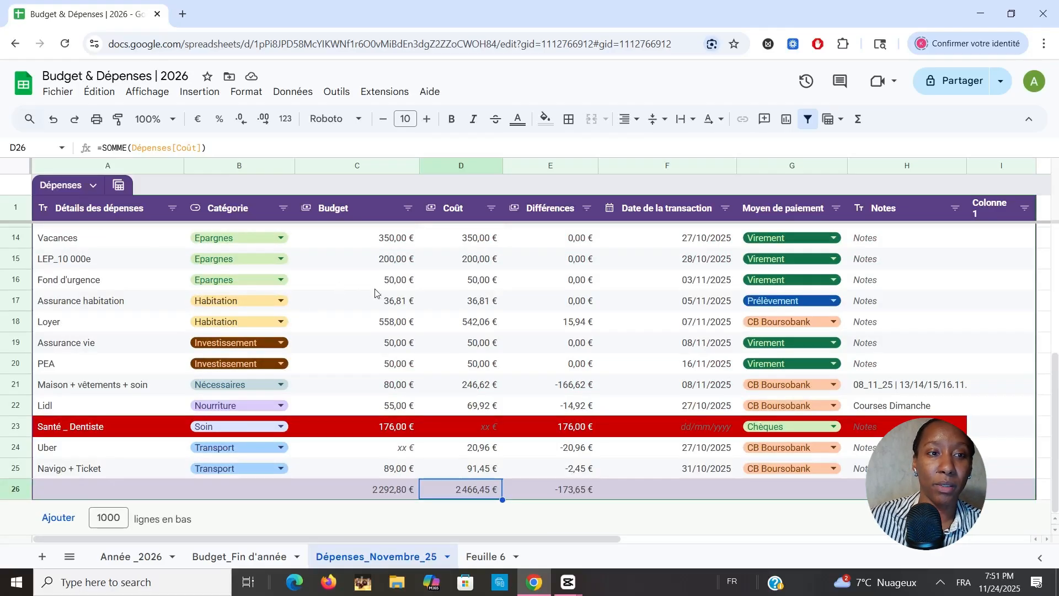
scroll(375, 293, "up", 5)
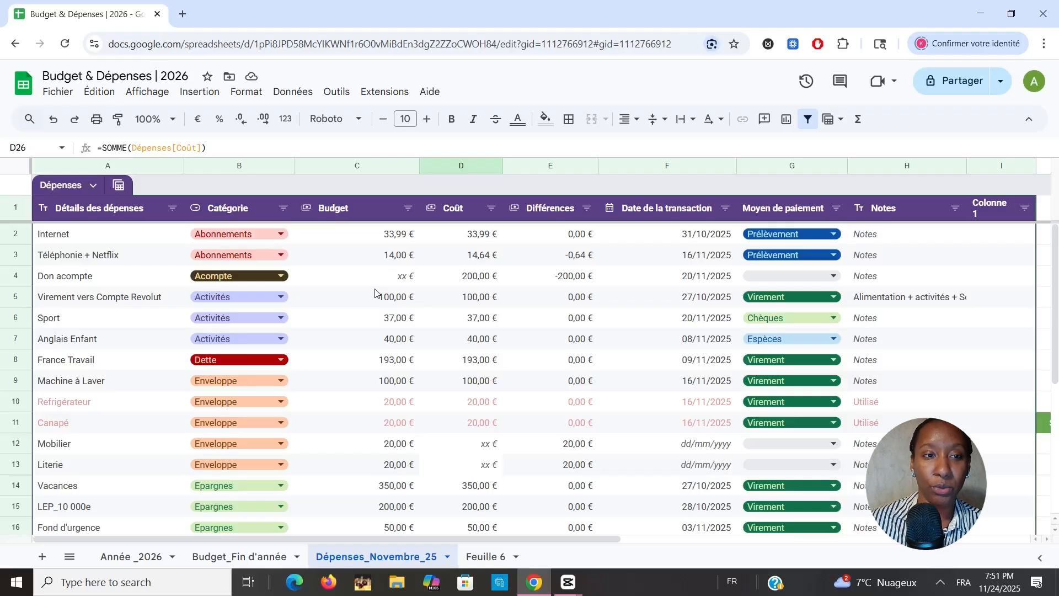
scroll(477, 322, "down", 5)
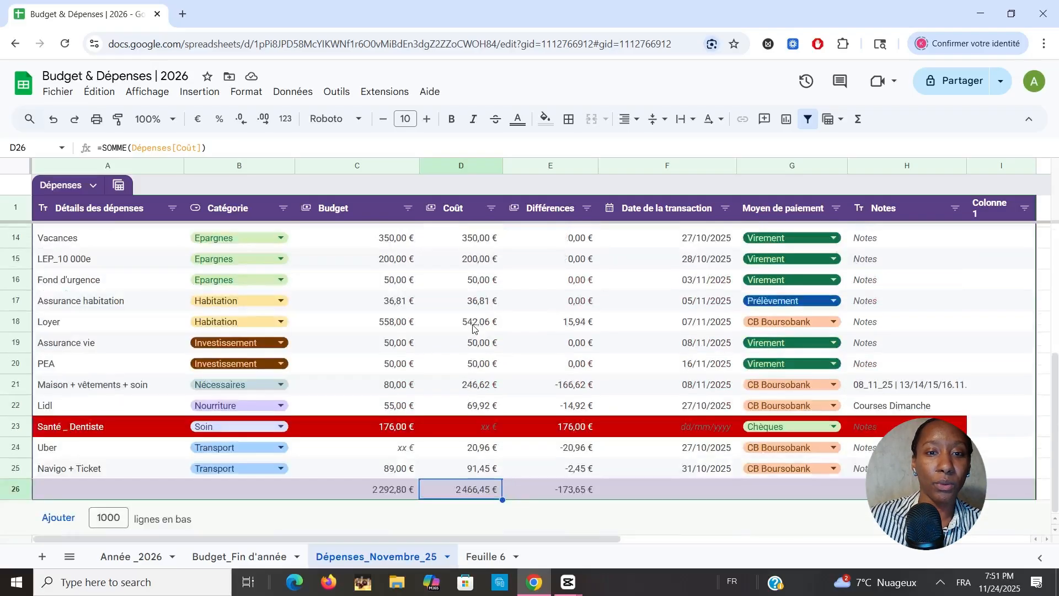
scroll(361, 417, "up", 3)
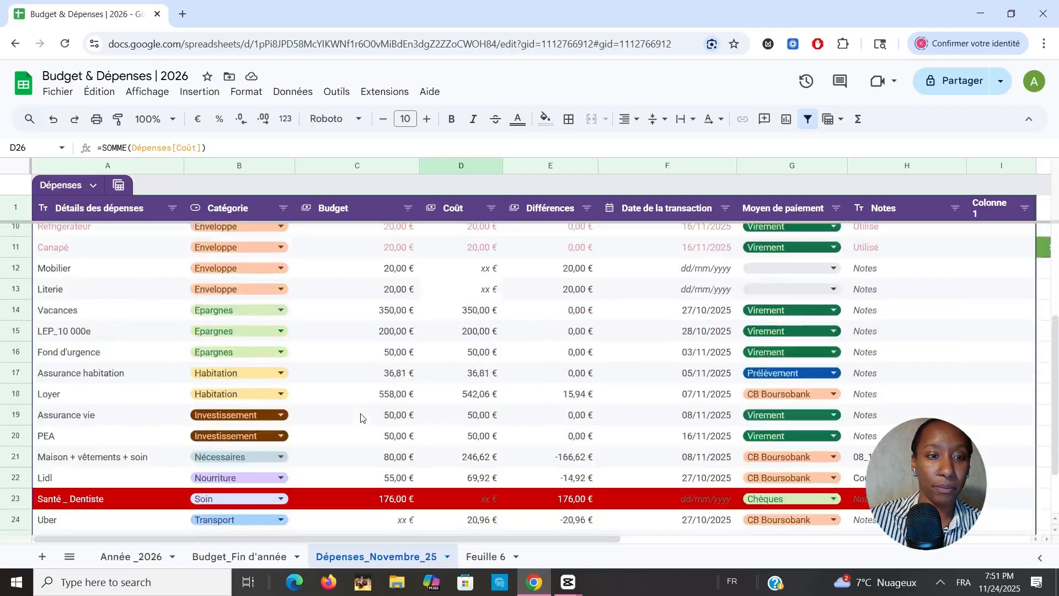
scroll(361, 417, "up", 3)
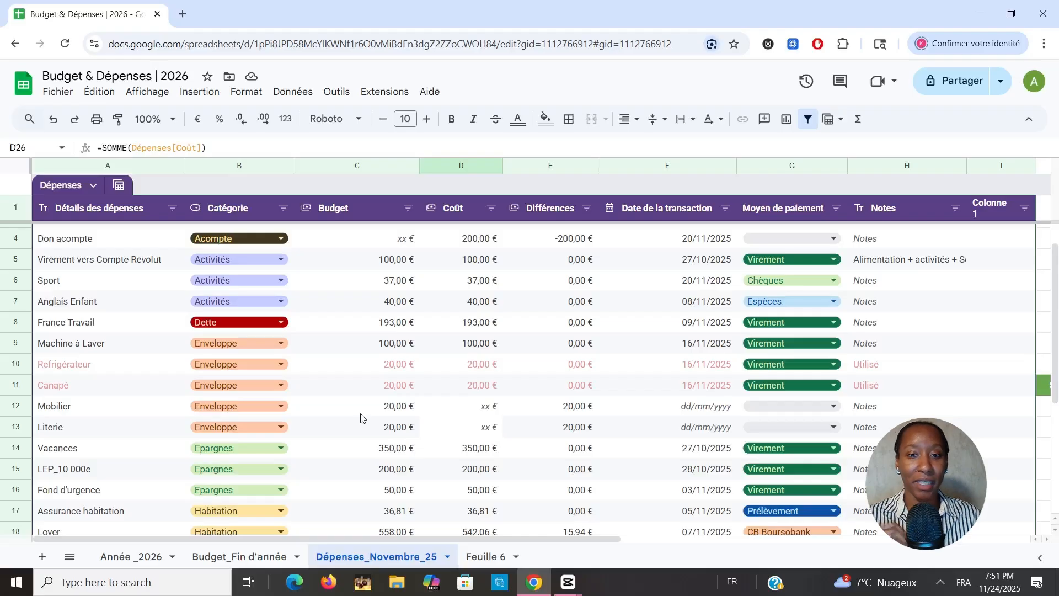
left_click(239, 558)
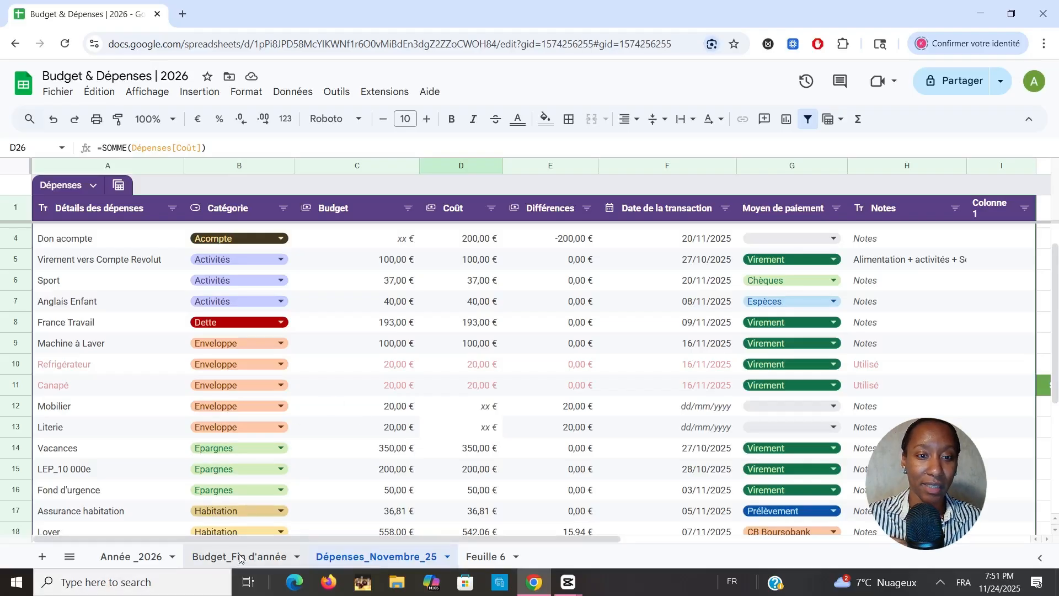